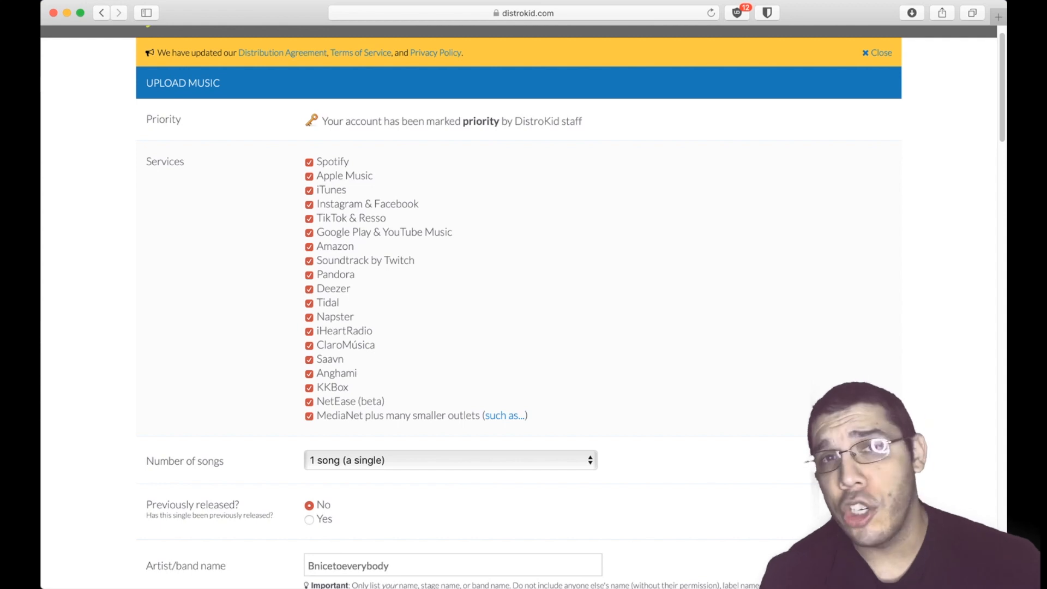
Review the music upload form's services, number of songs, previous release and artist name sections
scroll(518, 273, "down", 4)
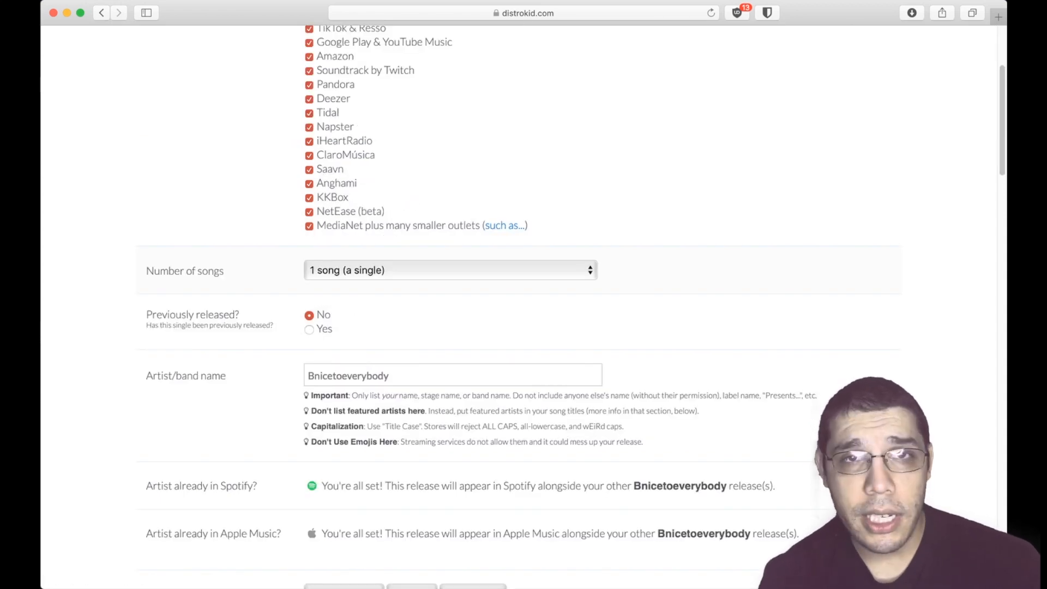
left_click(450, 271)
scroll(441, 313, "down", 4)
key("Escape")
scroll(442, 308, "down", 5)
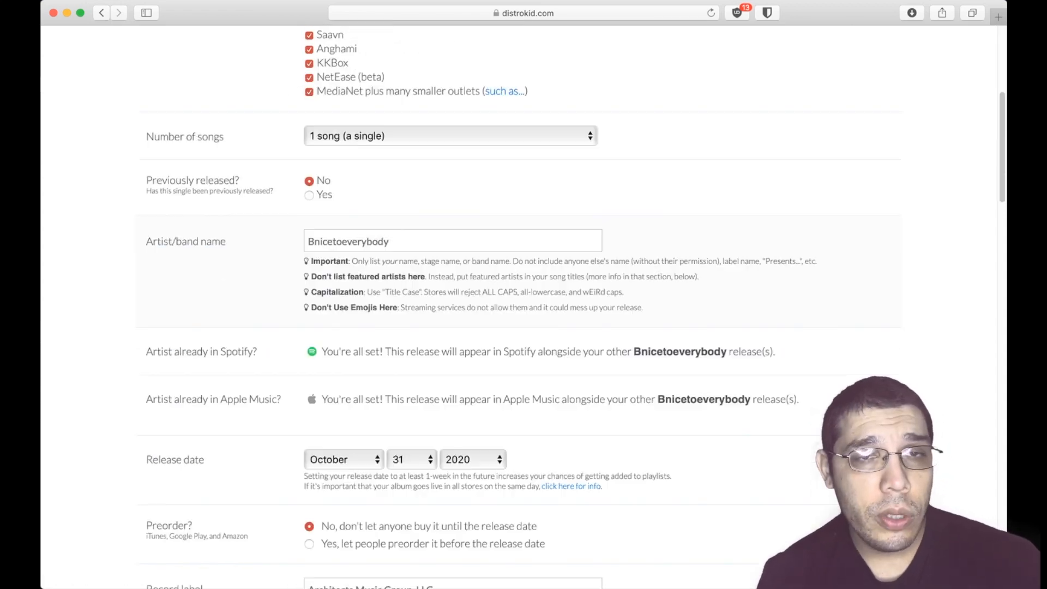
scroll(521, 307, "down", 3)
scroll(436, 267, "down", 1)
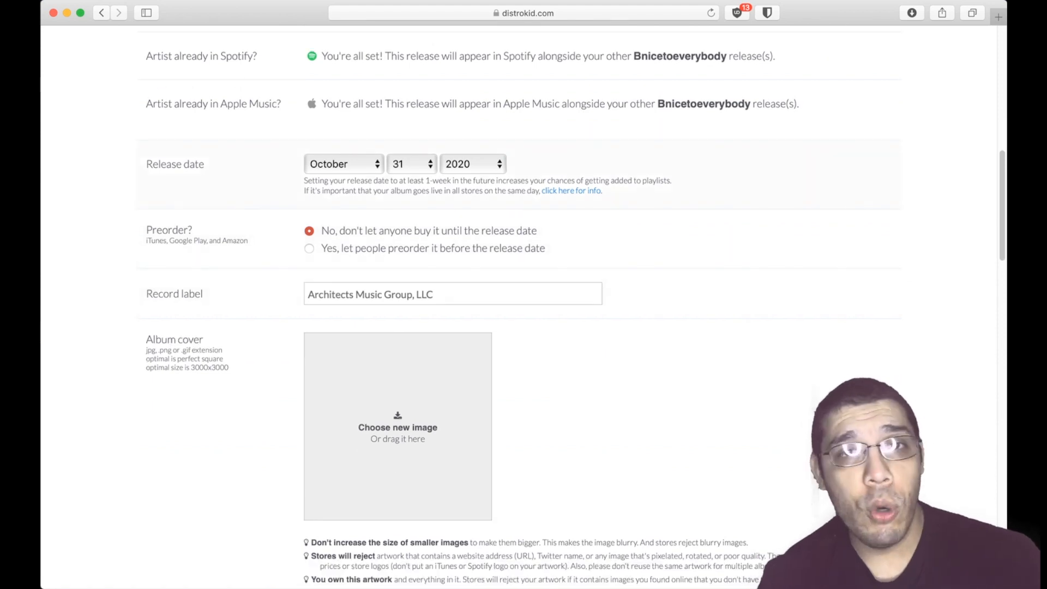
Look through the day and year choices for the release date without changing them
left_click(412, 164)
key("Escape")
left_click(473, 164)
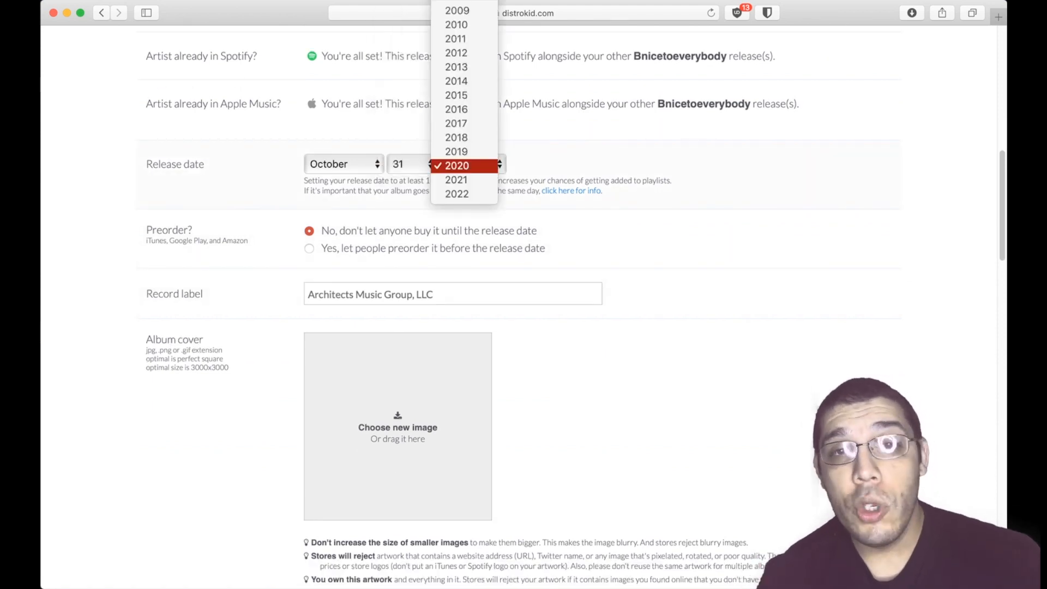
left_click(568, 188)
Examine the primary and secondary genre choices and the Track 1 fields of the upload form
scroll(522, 308, "down", 8)
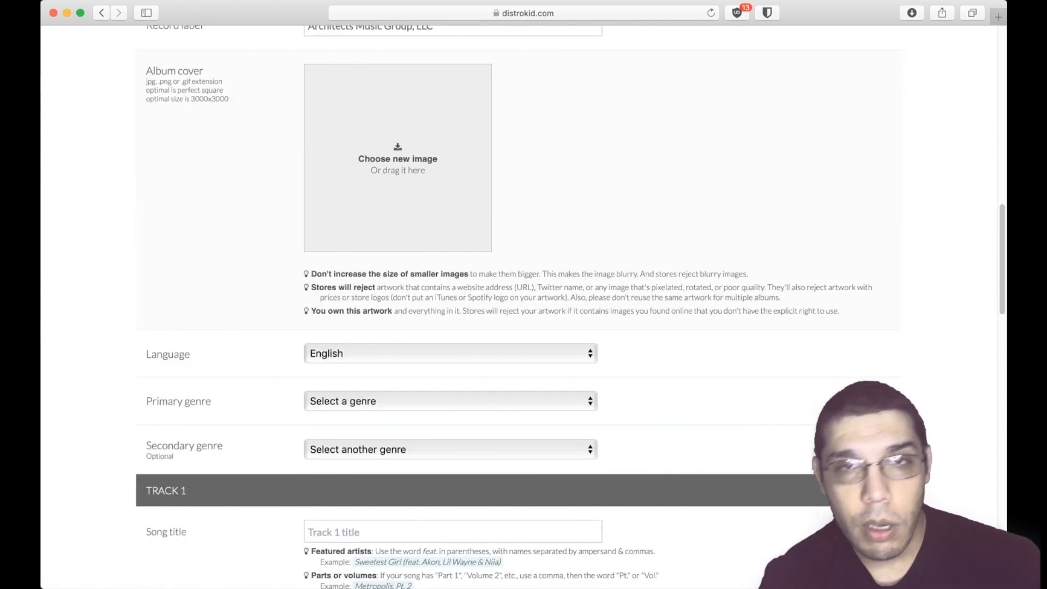
left_click(451, 294)
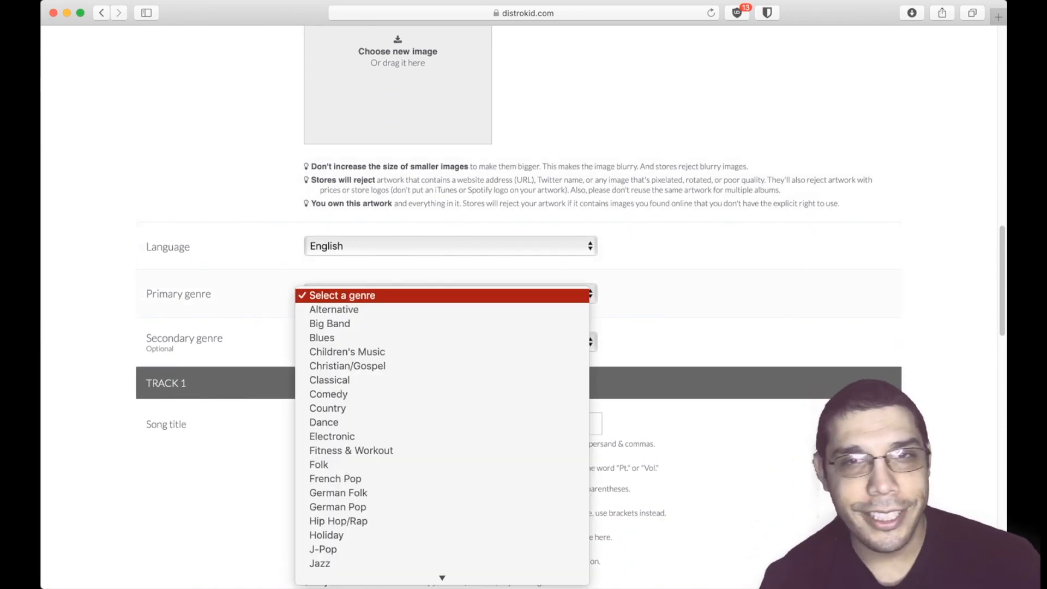
key("Escape")
left_click(451, 342)
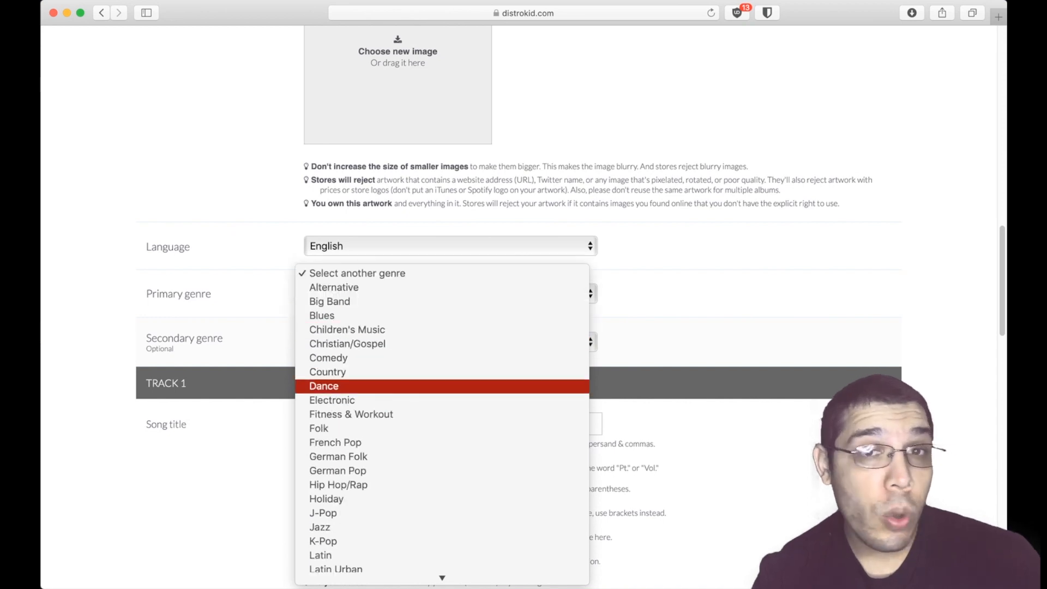
key("Escape")
scroll(524, 305, "down", 6)
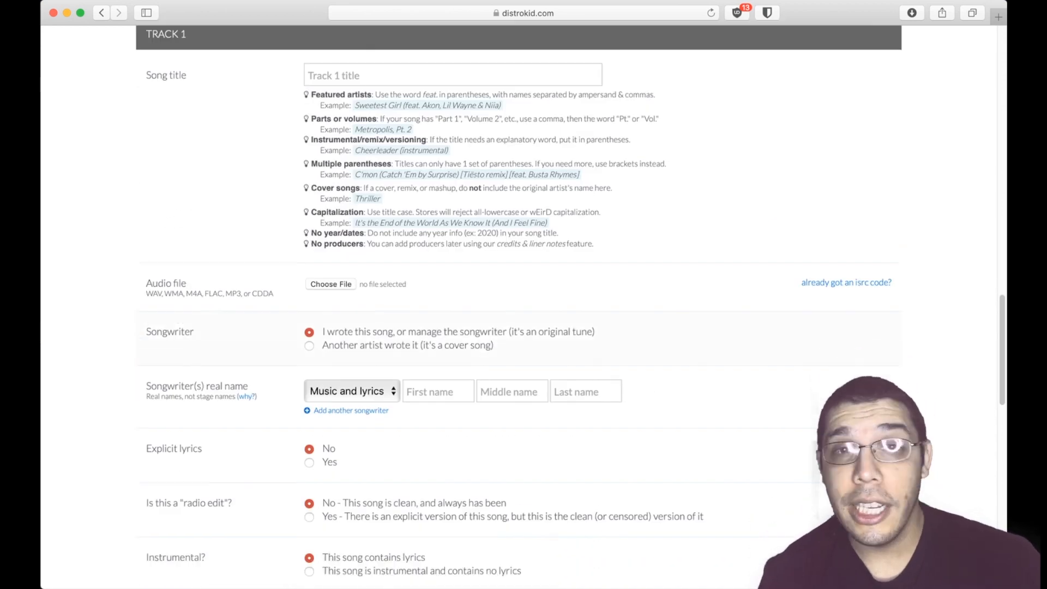
scroll(523, 305, "down", 9)
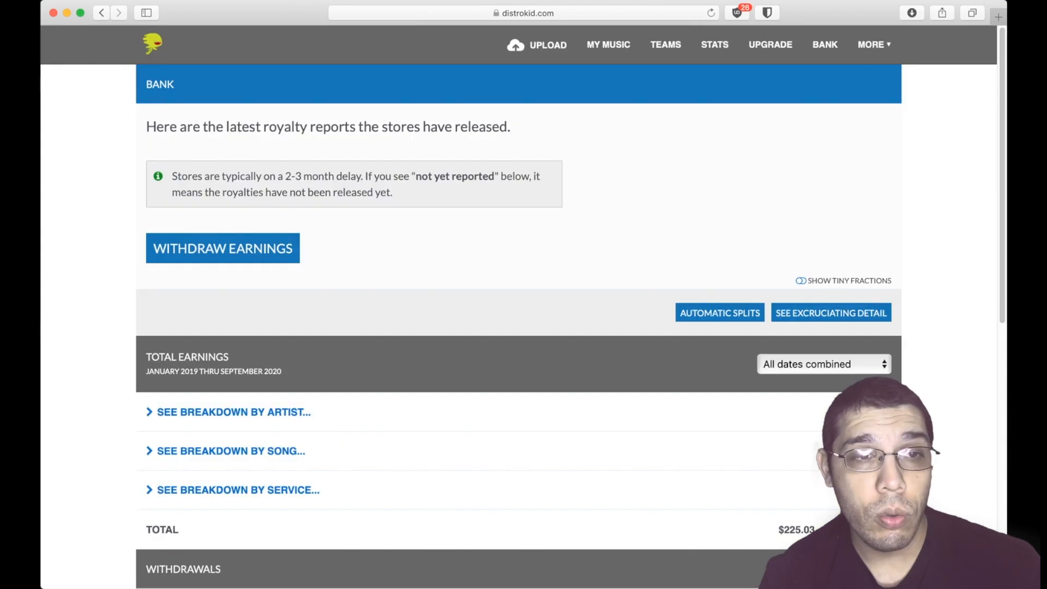
Expand the total earnings breakdown by service on the Bank page and review the amounts per service
scroll(524, 306, "down", 1)
scroll(524, 305, "up", 1)
left_click(238, 490)
scroll(522, 308, "down", 1)
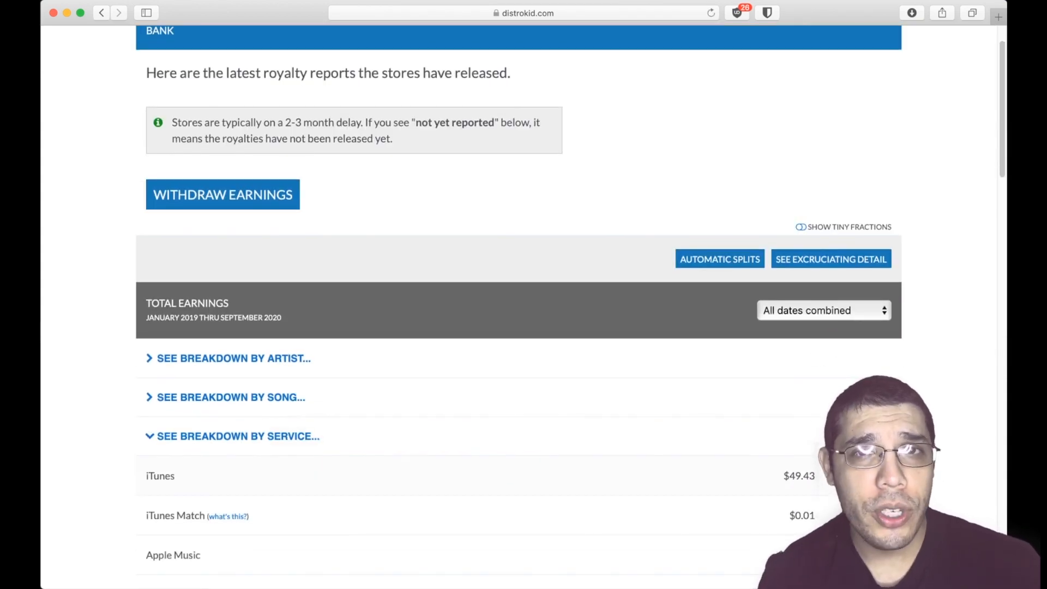
scroll(524, 306, "down", 3)
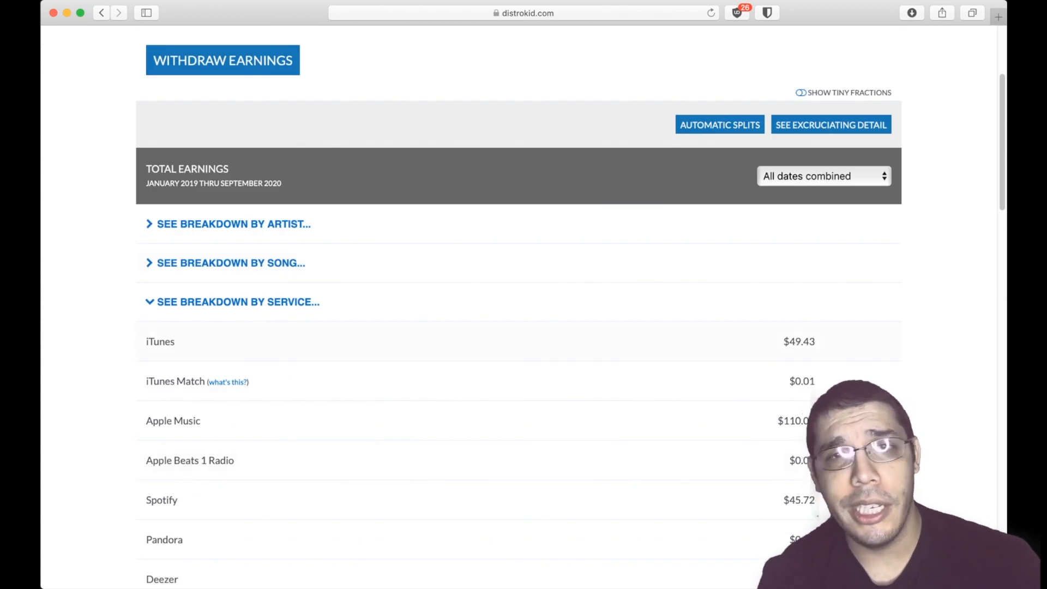
scroll(235, 284, "down", 1)
Open the earnings breakdown by song and review the earnings and streams of each title
left_click(231, 236)
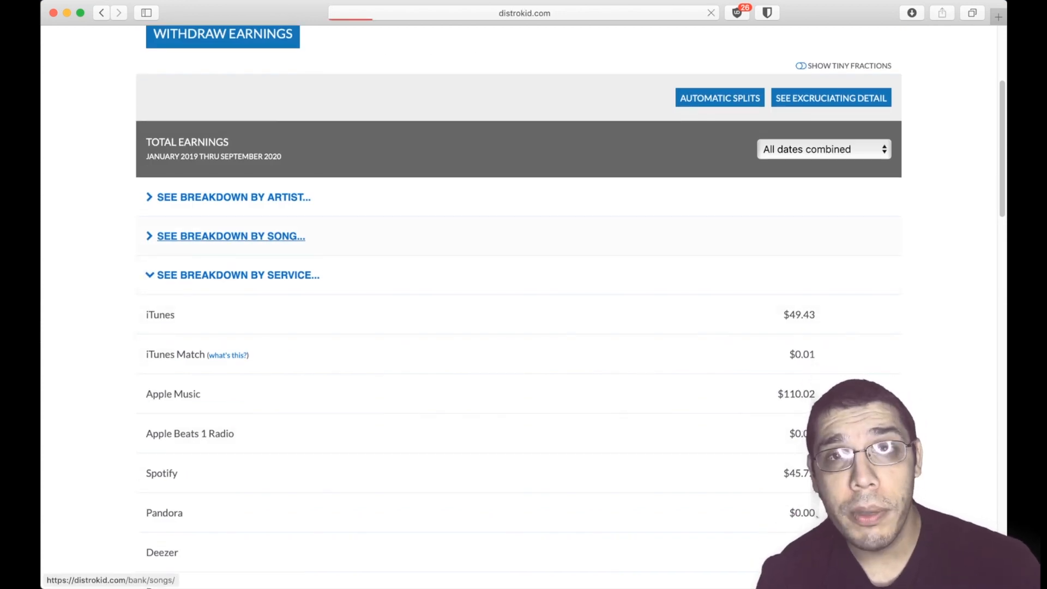
scroll(522, 305, "down", 2)
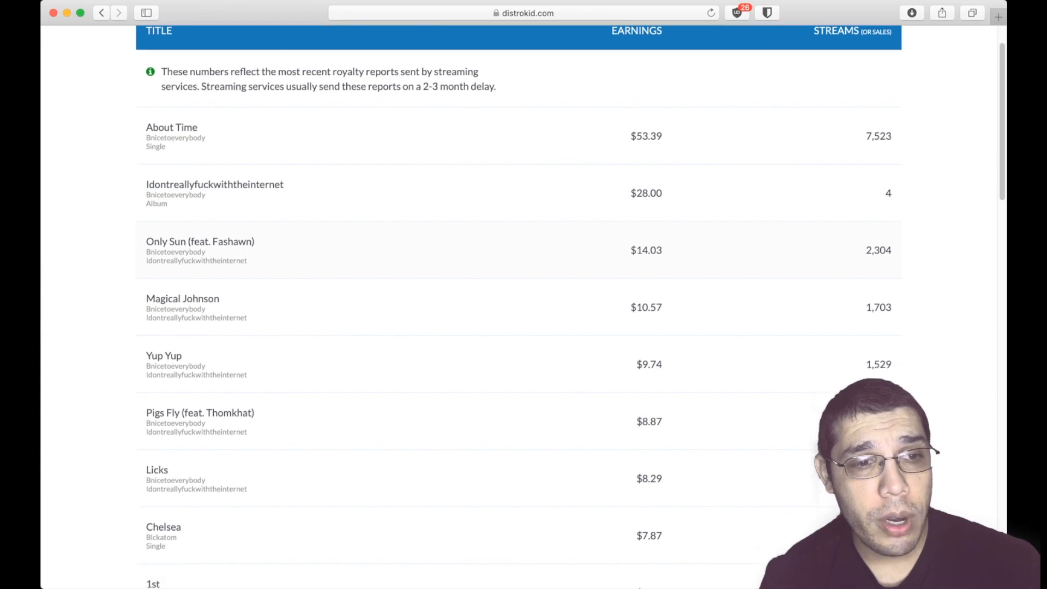
scroll(523, 306, "down", 10)
scroll(522, 267, "down", 1)
Return to the Bank page, open the earnings breakdown by artist and read through it
key("super+[")
left_click(235, 198)
scroll(523, 306, "down", 5)
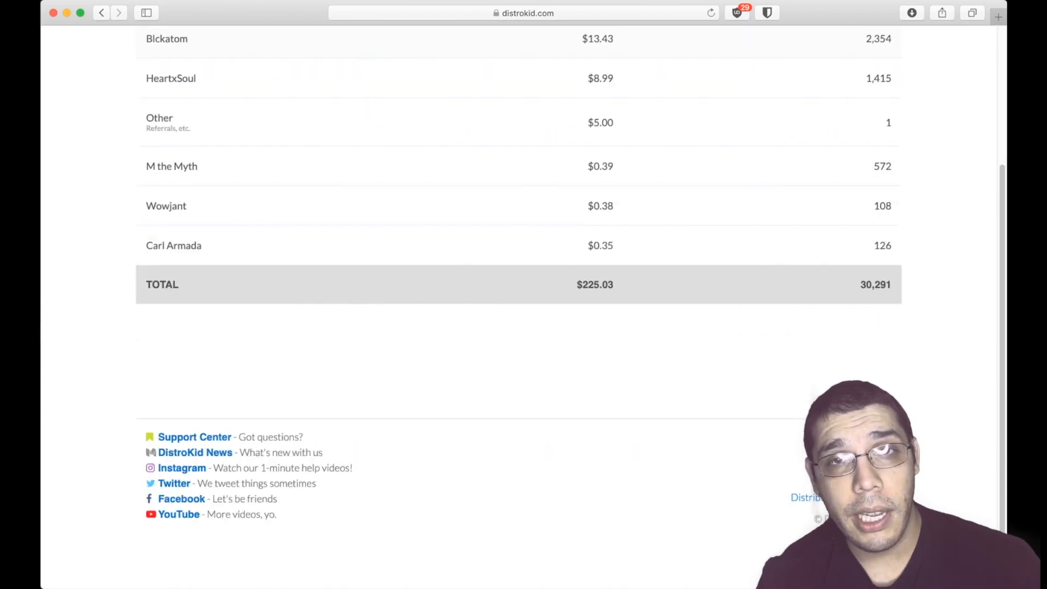
scroll(523, 305, "up", 5)
Go back to the Bank page and collapse the breakdown by service
key("super+[")
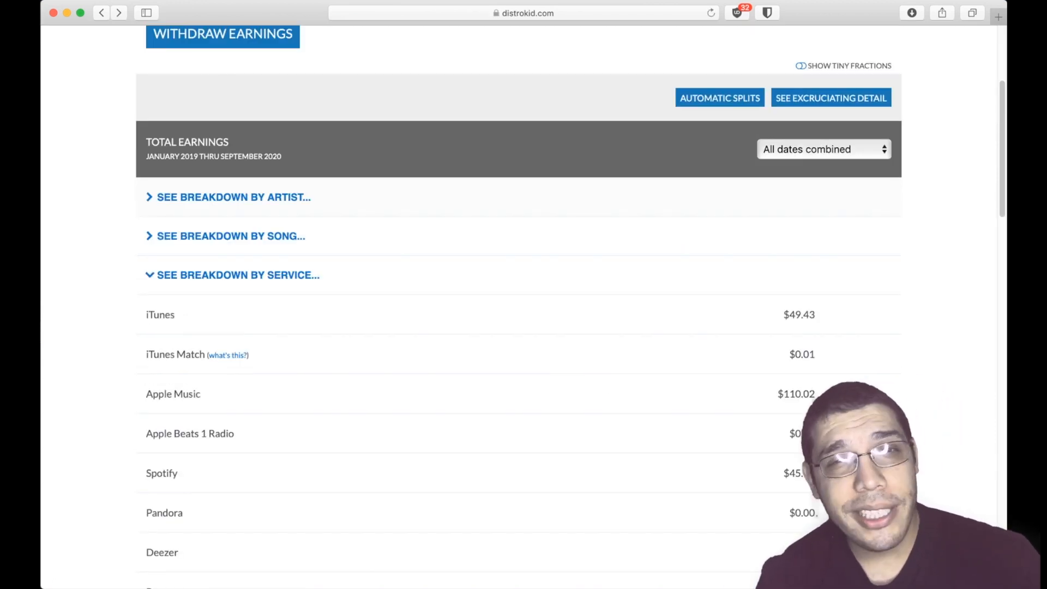
scroll(522, 305, "up", 4)
left_click(238, 409)
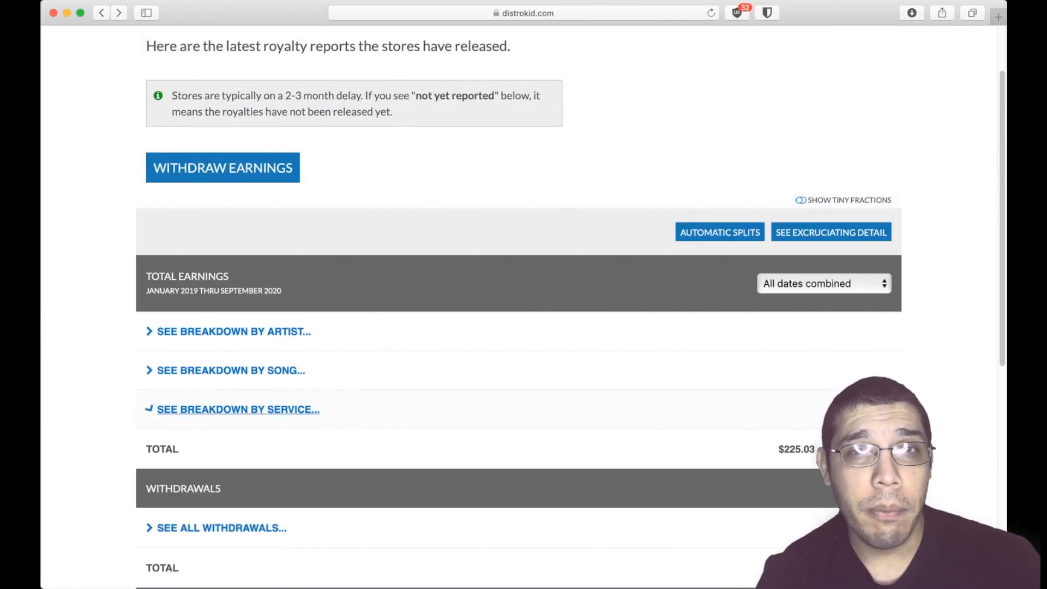
Open the excruciating detail report and examine its per-store, per-song earnings rows
scroll(238, 410, "up", 1)
left_click(832, 259)
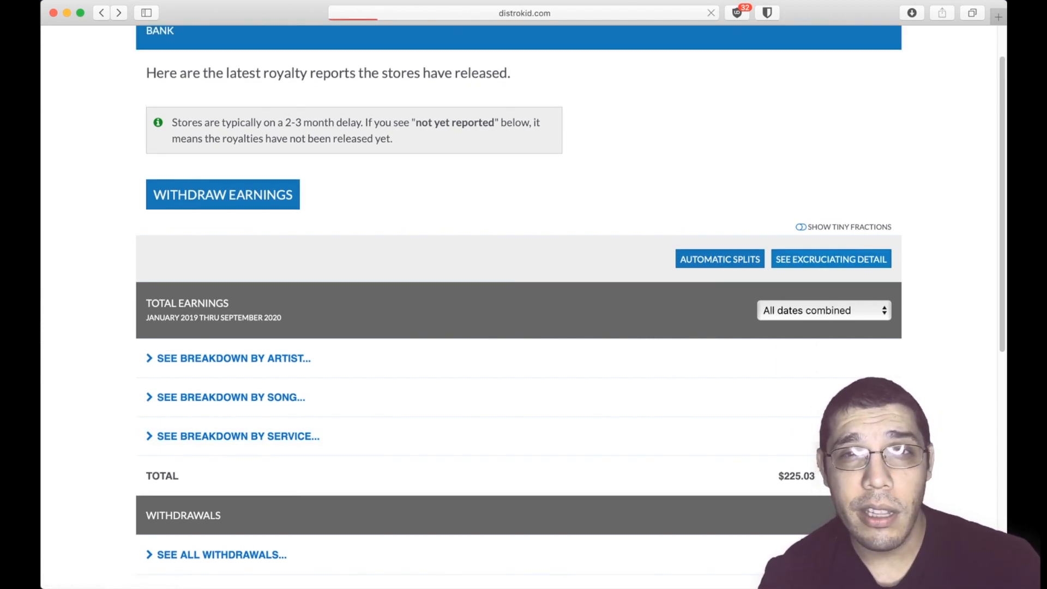
scroll(518, 307, "up", 2)
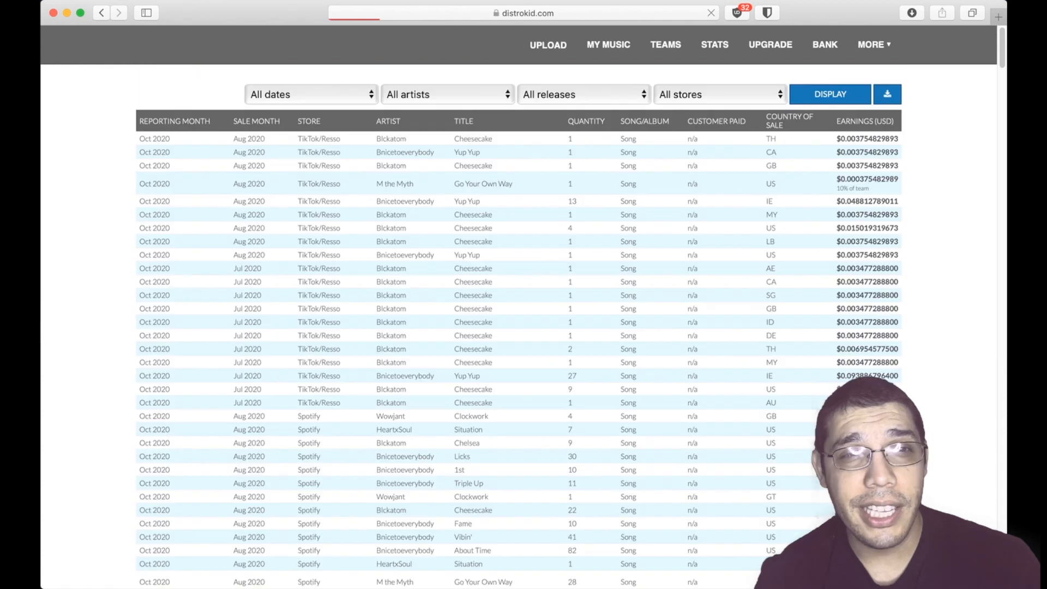
scroll(519, 306, "down", 10)
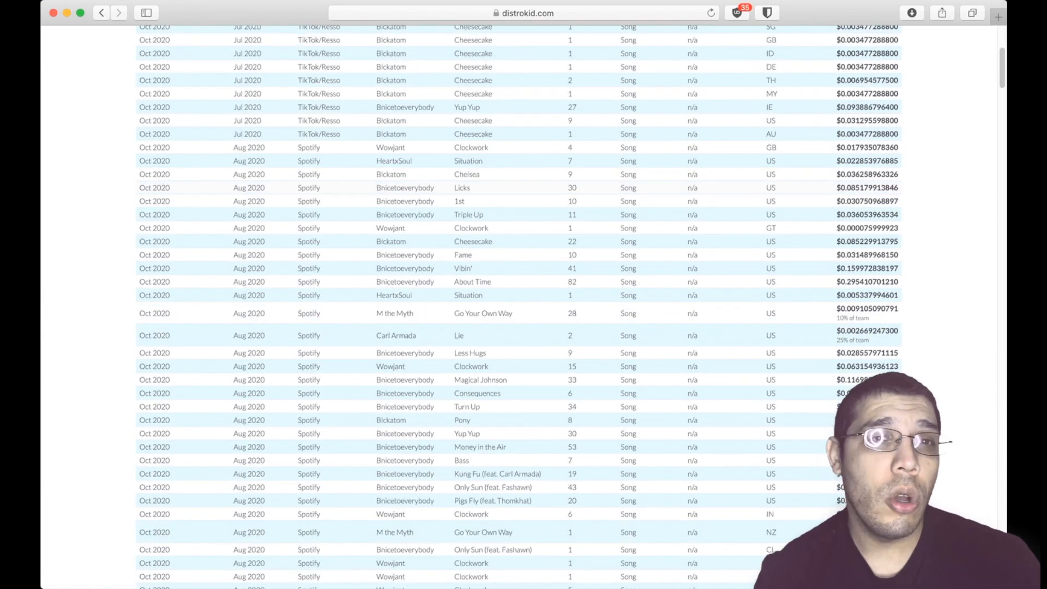
scroll(519, 307, "down", 15)
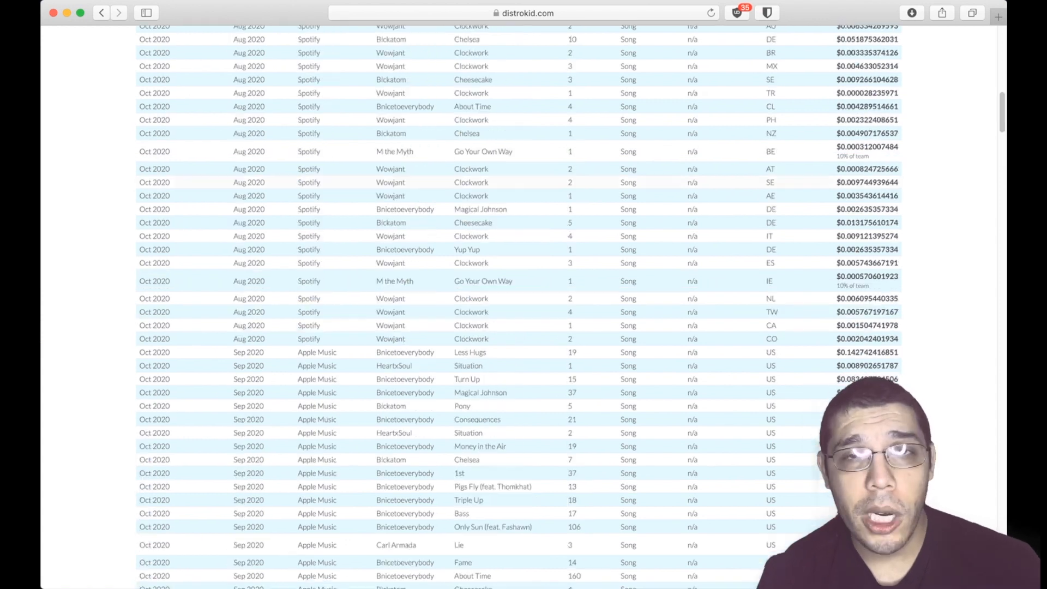
scroll(519, 307, "down", 10)
scroll(519, 321, "up", 20)
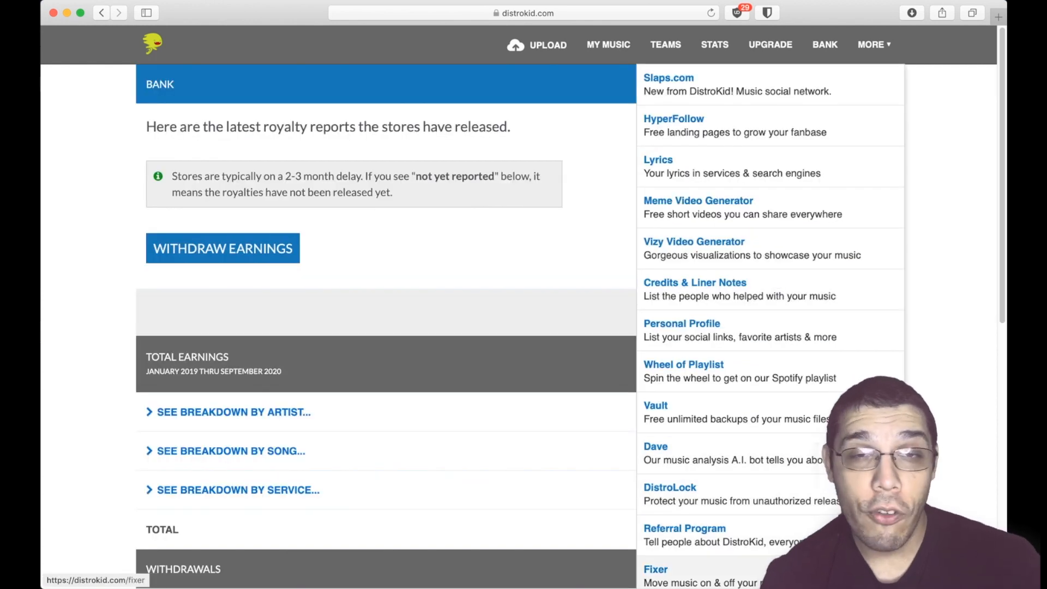
Browse the list of additional DistroKid features, from Slaps.com through to account settings
scroll(519, 306, "down", 5)
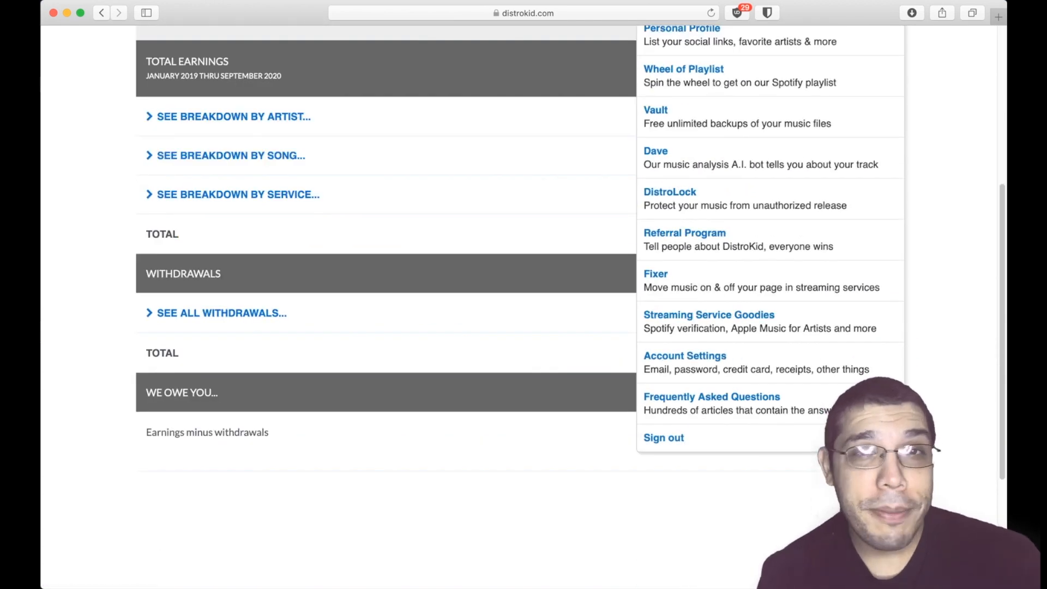
scroll(386, 305, "up", 5)
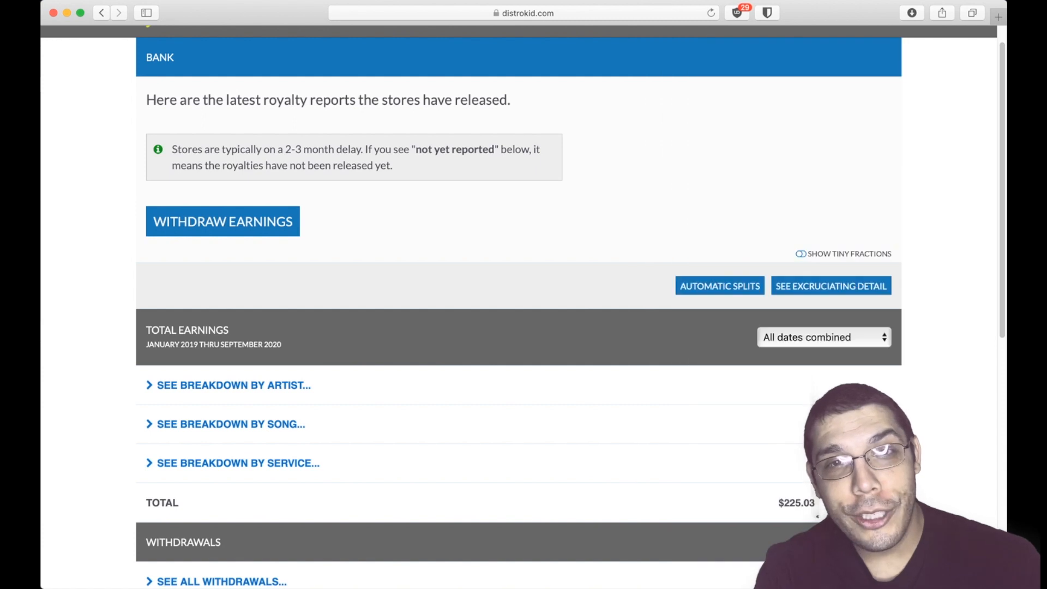
scroll(386, 305, "up", 1)
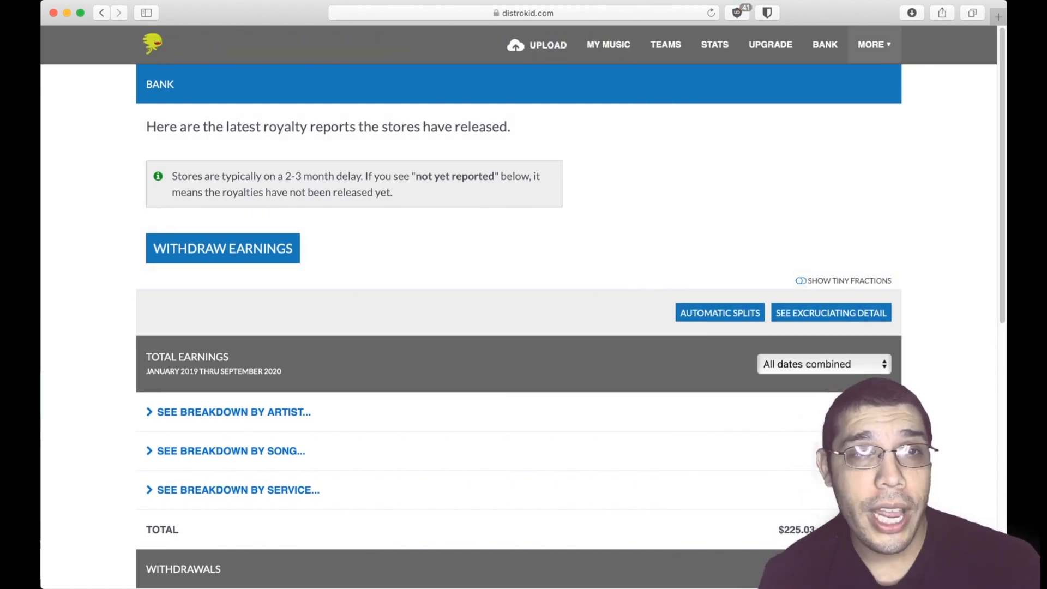
Open the HyperFollow page and review the views and saves of each release
left_click(874, 44)
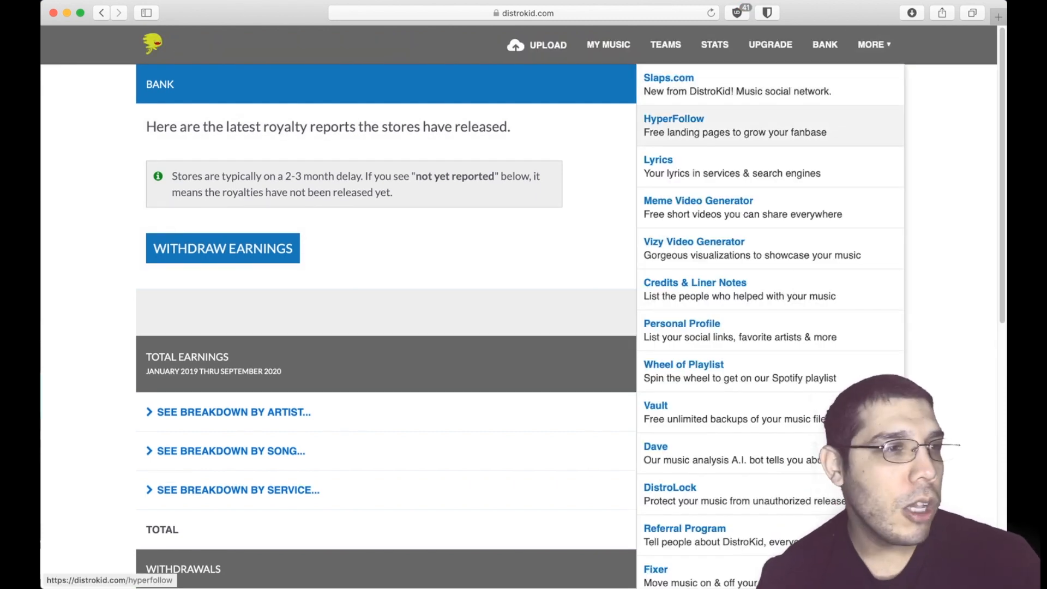
left_click(675, 119)
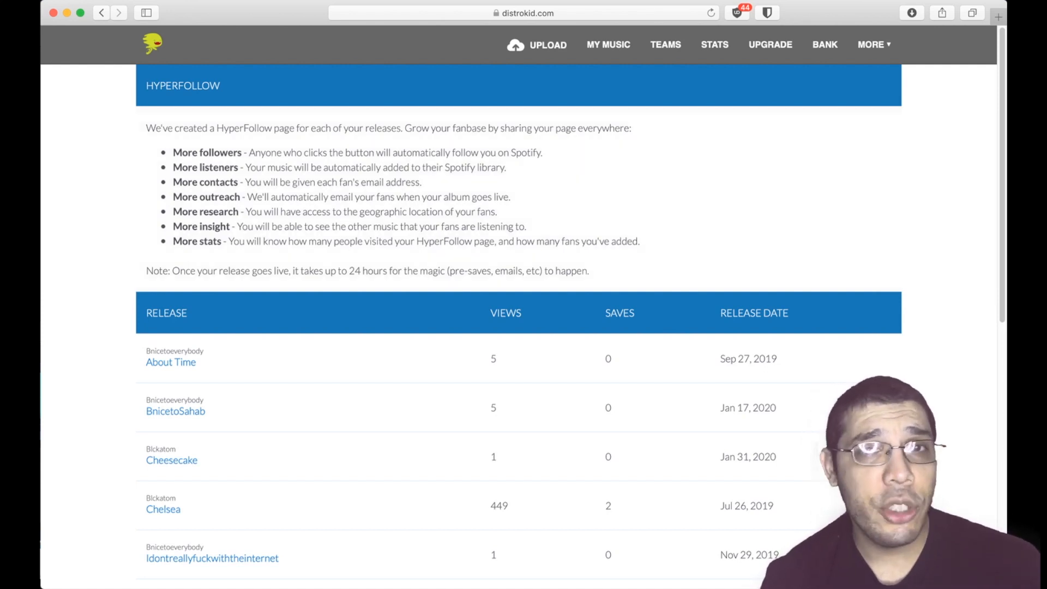
scroll(523, 305, "down", 1)
scroll(522, 305, "down", 5)
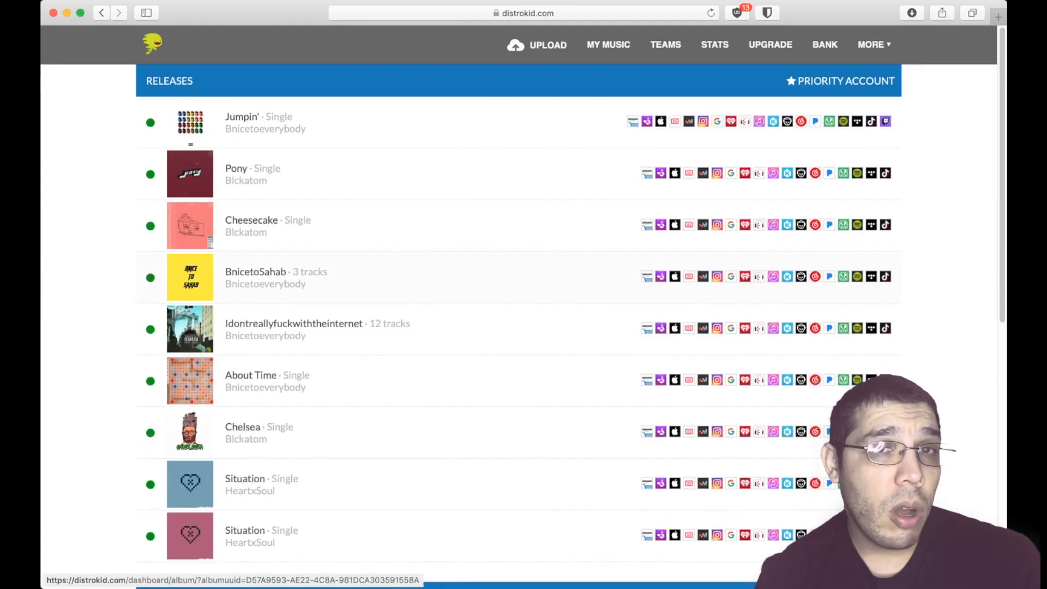
Review the list of releases and the team songs with their revenue percentages below it
scroll(523, 306, "down", 1)
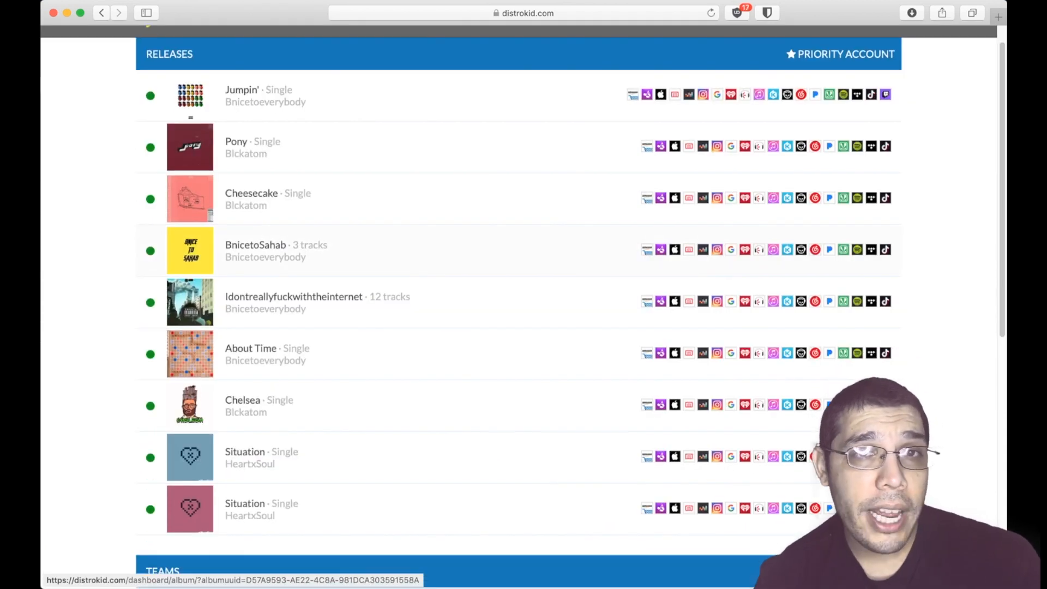
scroll(523, 305, "down", 6)
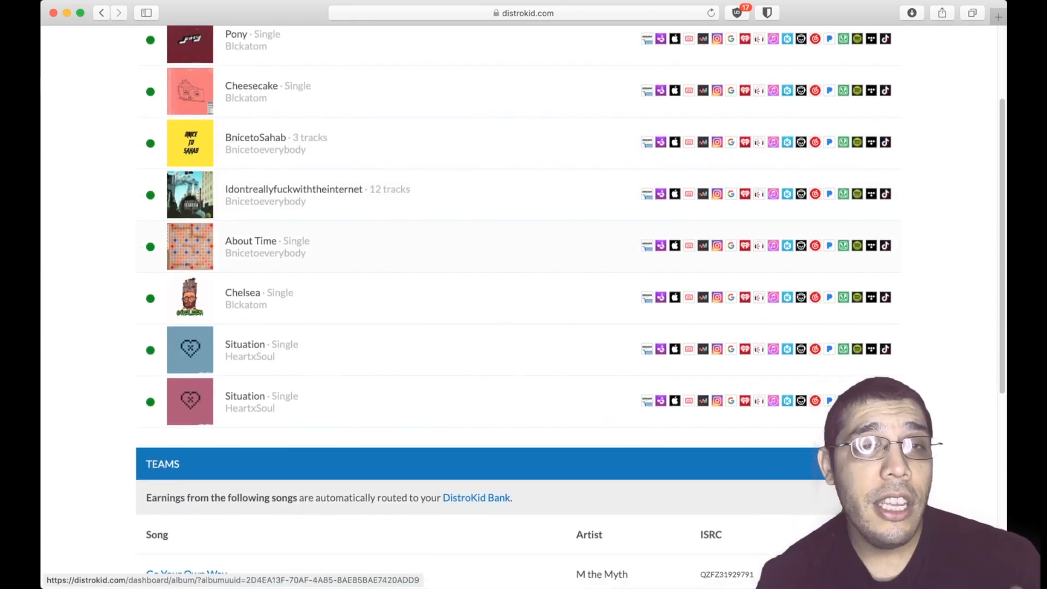
scroll(523, 305, "down", 6)
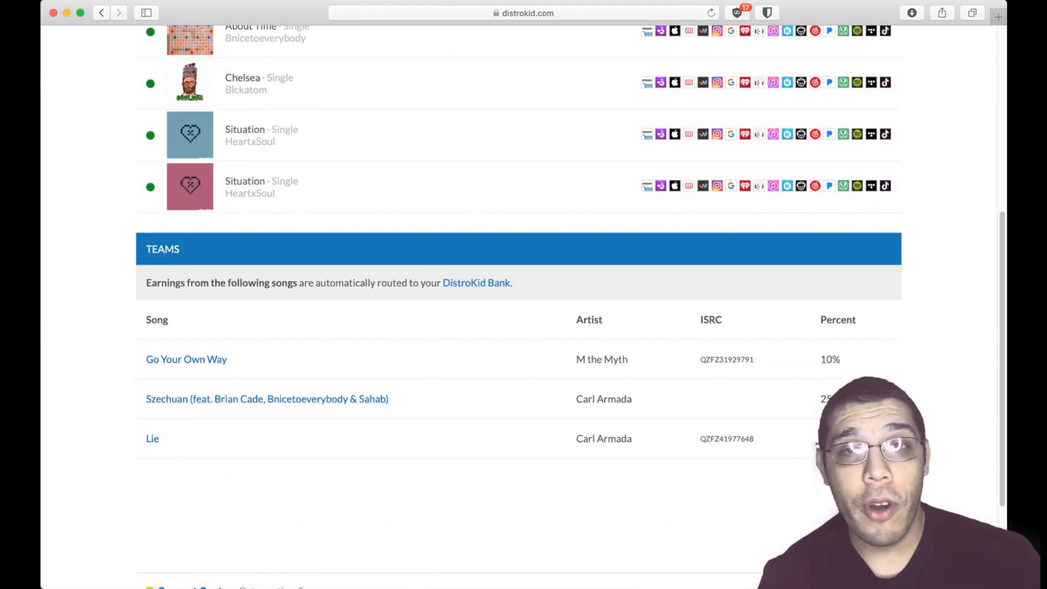
scroll(522, 305, "up", 5)
scroll(523, 305, "up", 8)
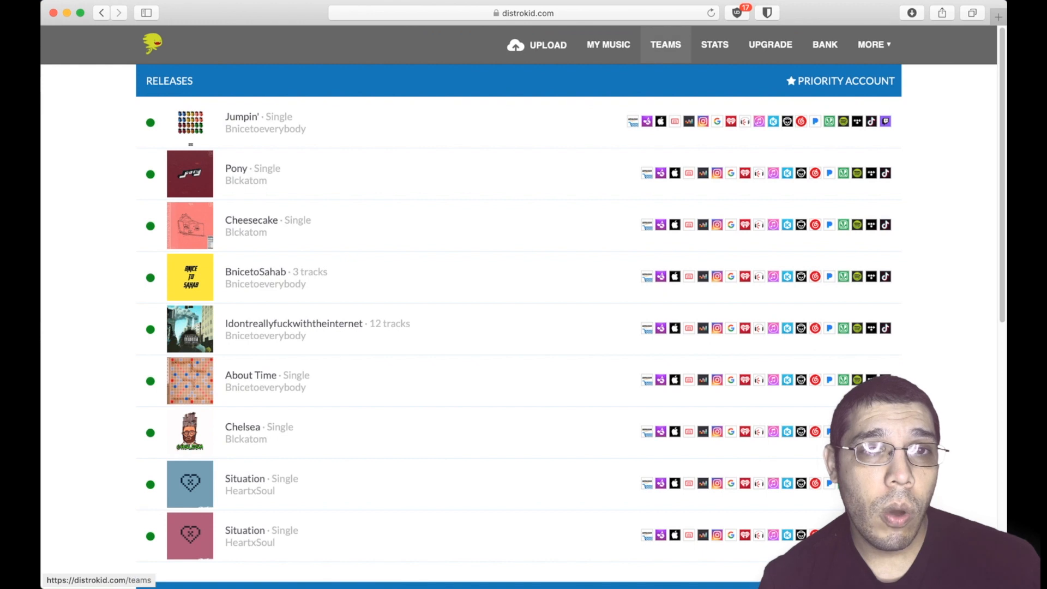
Go to Teams, choose the release About Time and continue to its revenue share settings
left_click(666, 44)
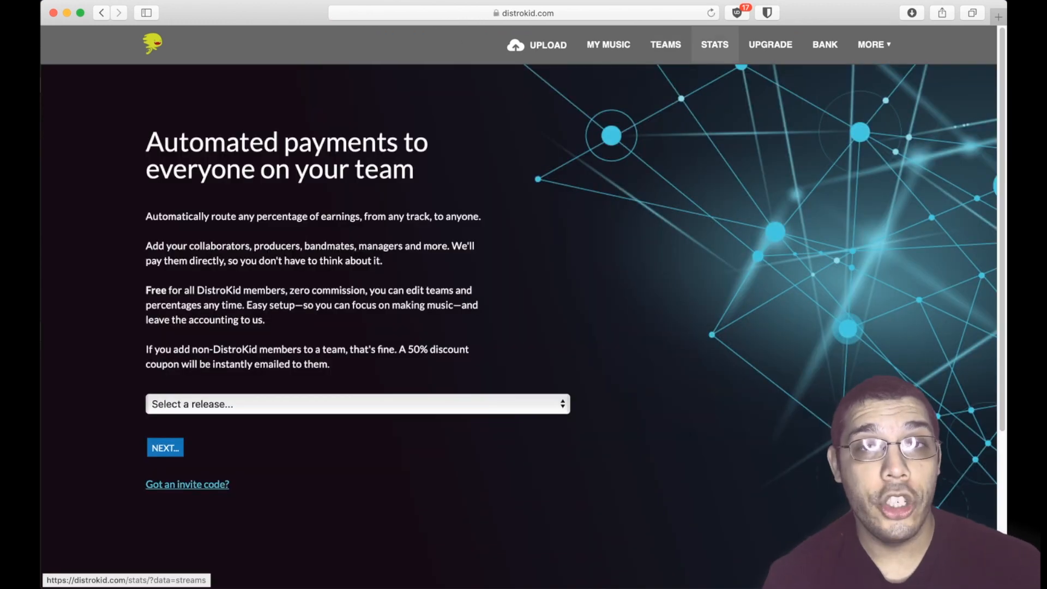
left_click(358, 404)
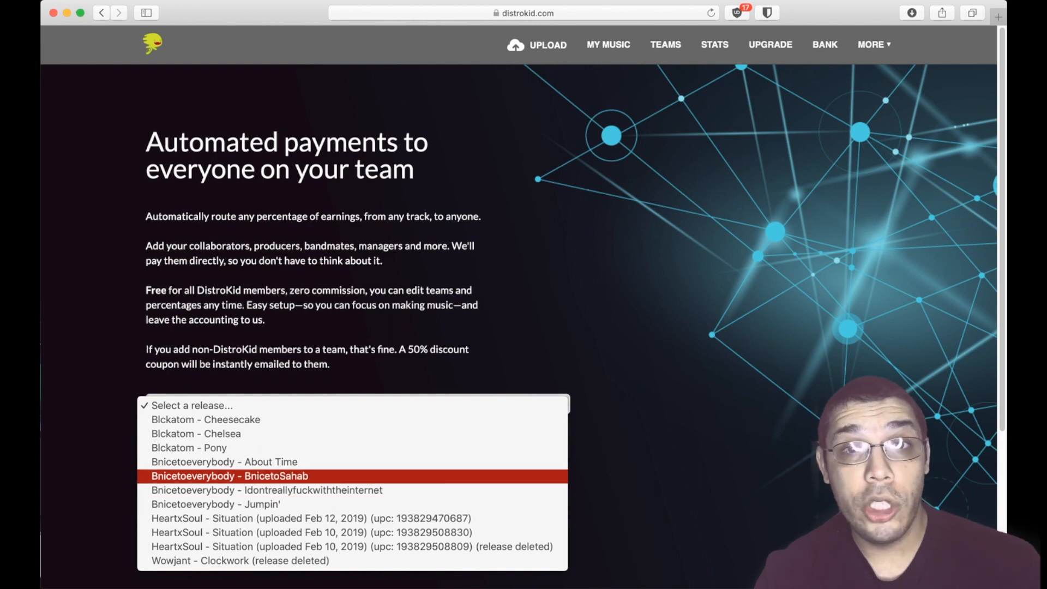
key("Escape")
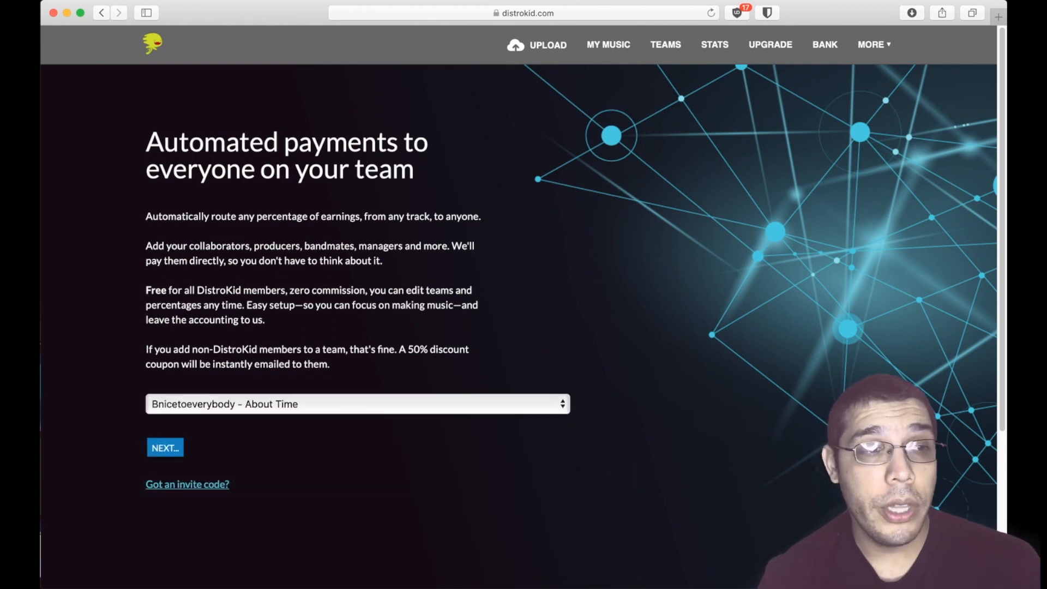
left_click(165, 448)
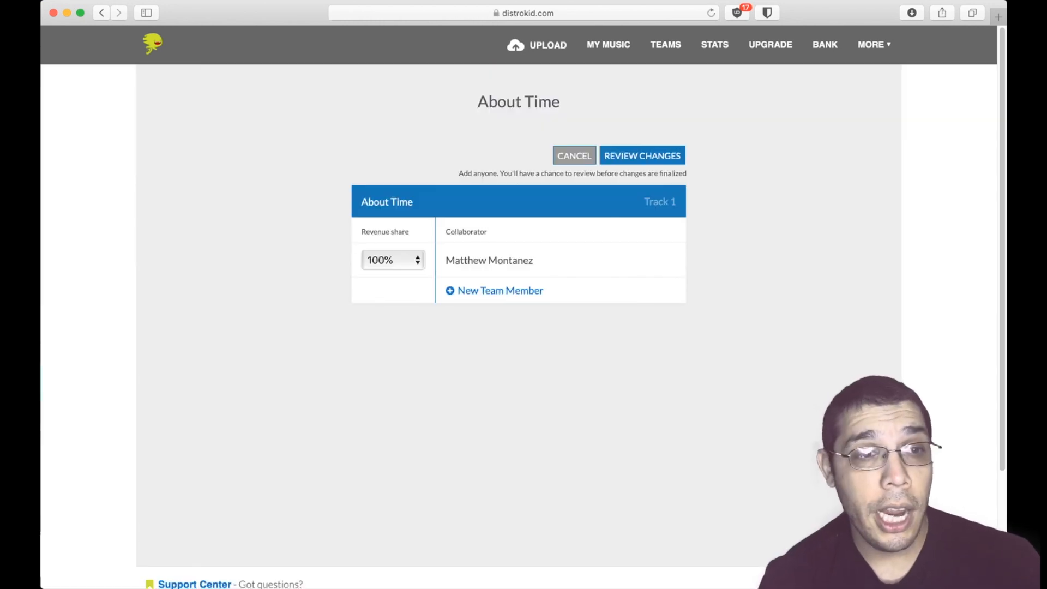
Set the account owner's revenue share of the About Time track to 50%
left_click(392, 260)
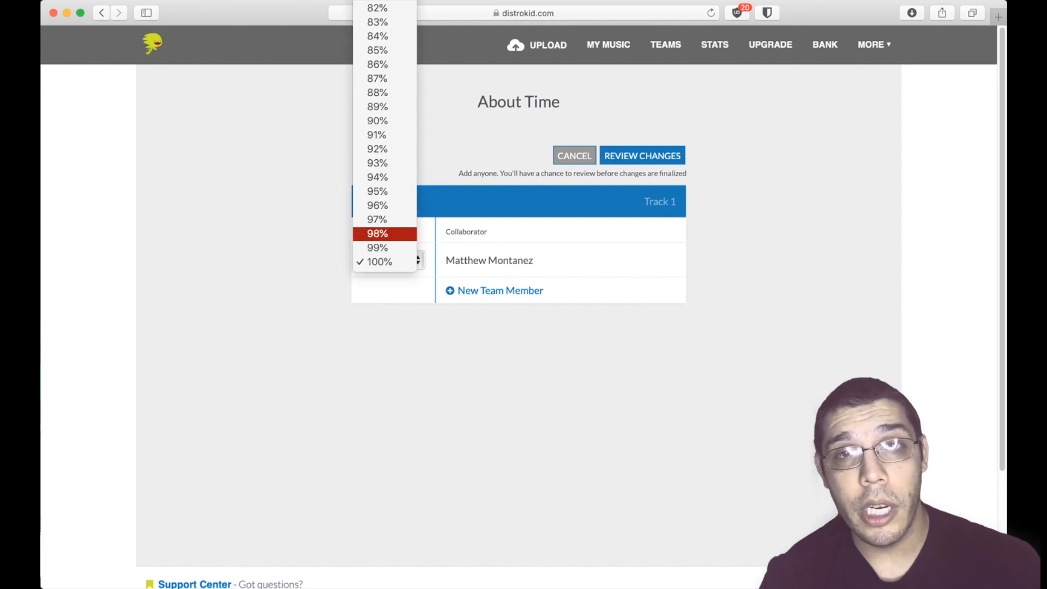
scroll(384, 78, "up", 12)
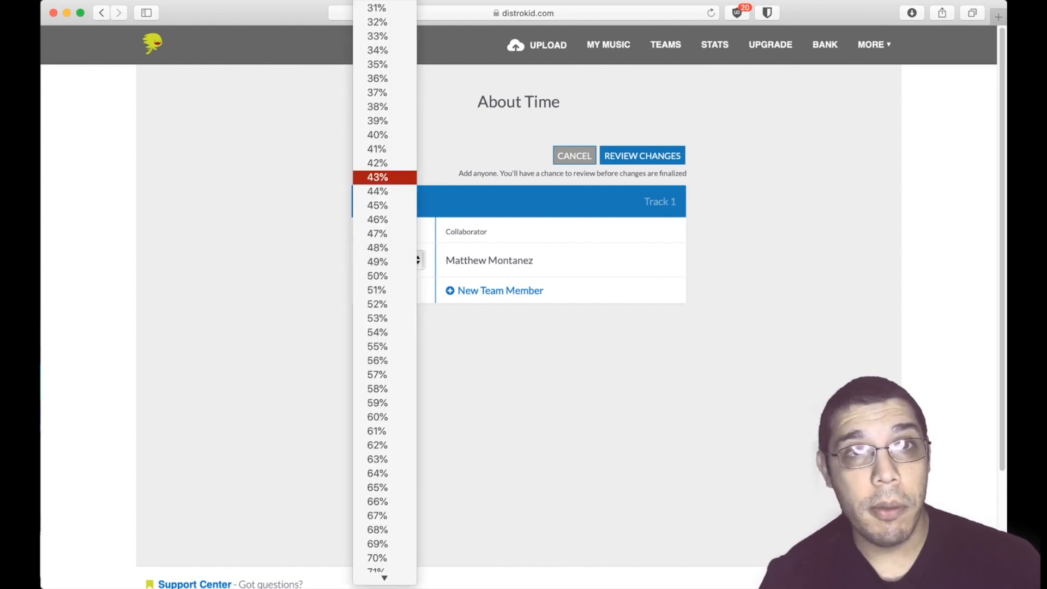
left_click(377, 276)
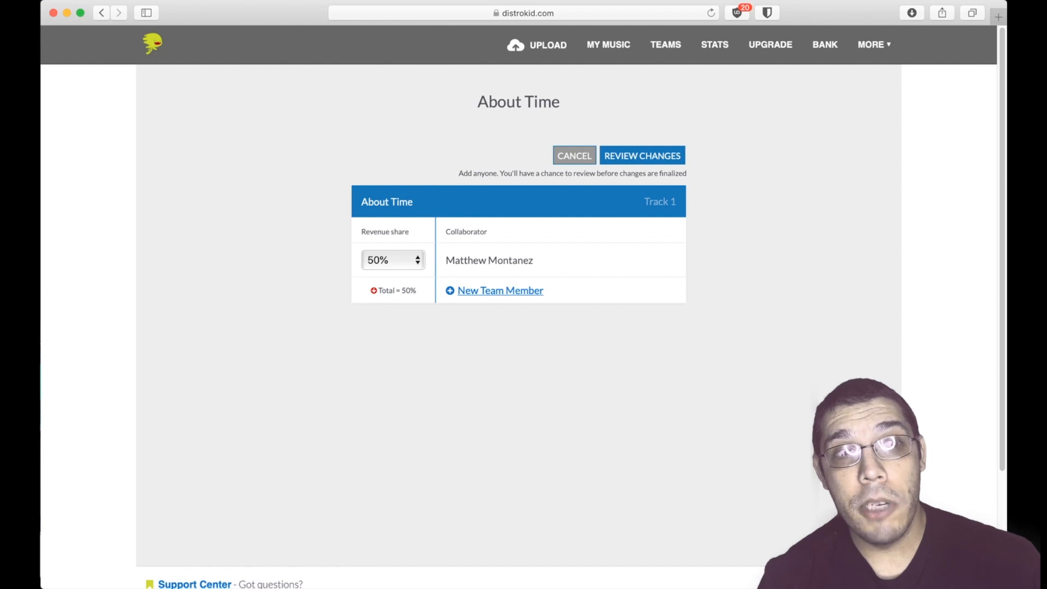
Add a new team member to About Time with the Add someone new option and choose a revenue share for them
left_click(501, 290)
left_click(550, 294)
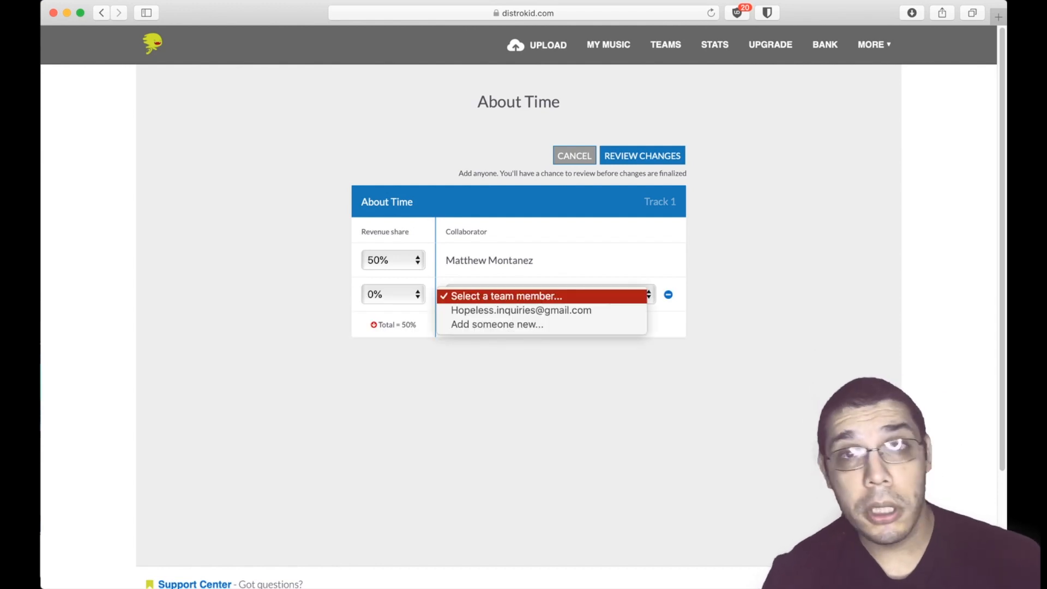
left_click(498, 324)
left_click(393, 295)
scroll(385, 295, "down", 3)
scroll(385, 295, "down", 3)
left_click(384, 479)
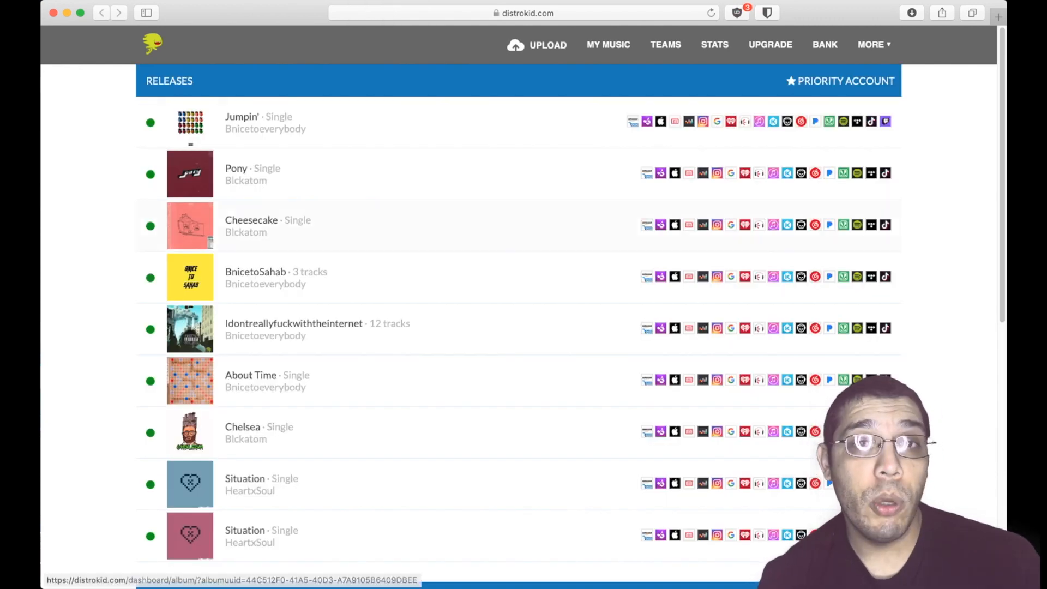
Open the About Time release from the release list and review its plain lyrics with the lyrics guidelines
left_click(268, 377)
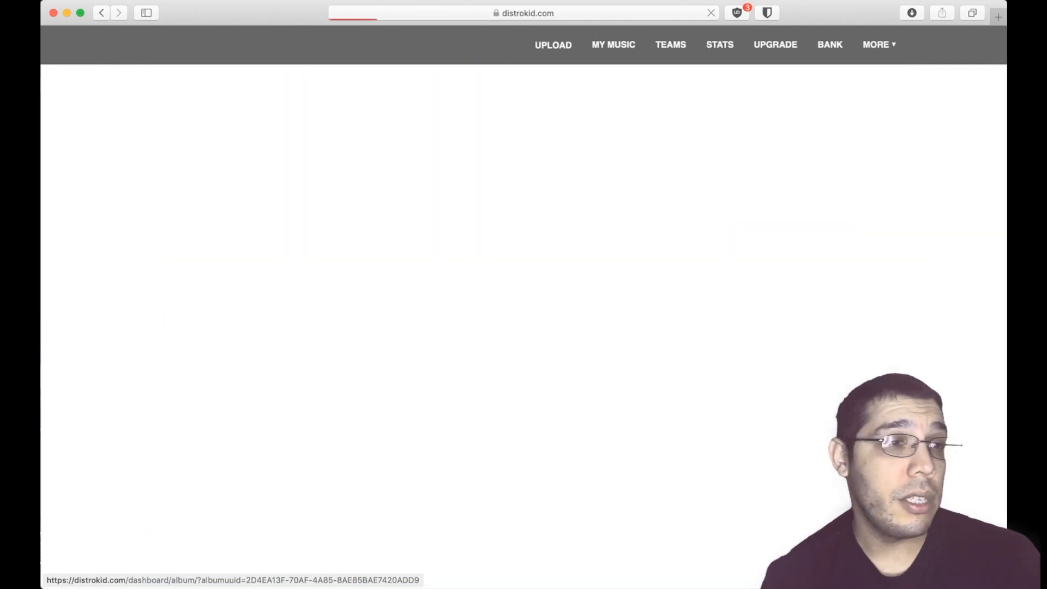
scroll(413, 299, "down", 6)
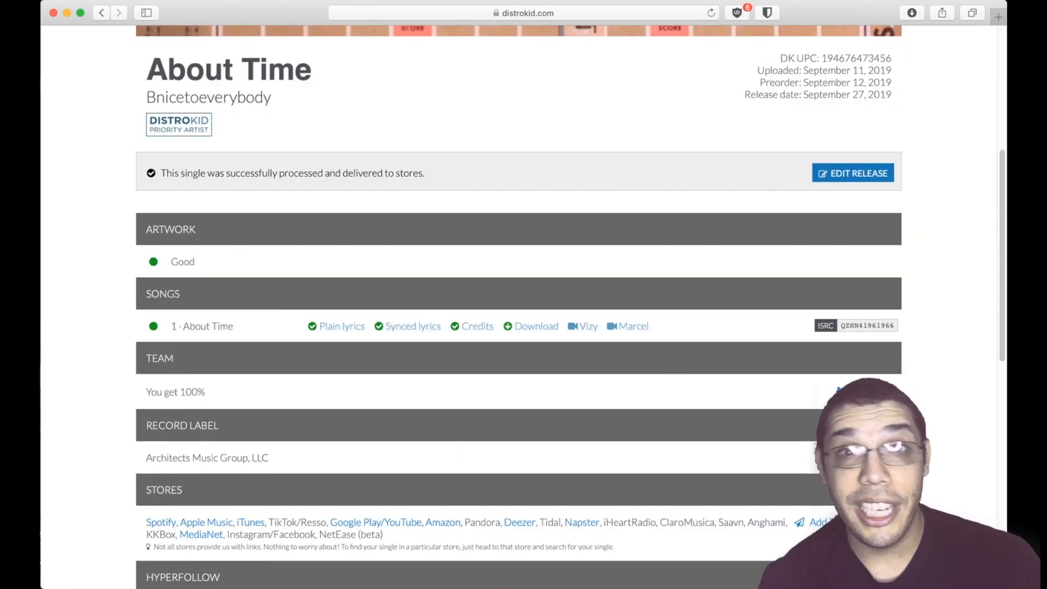
left_click(413, 299)
scroll(519, 327, "down", 2)
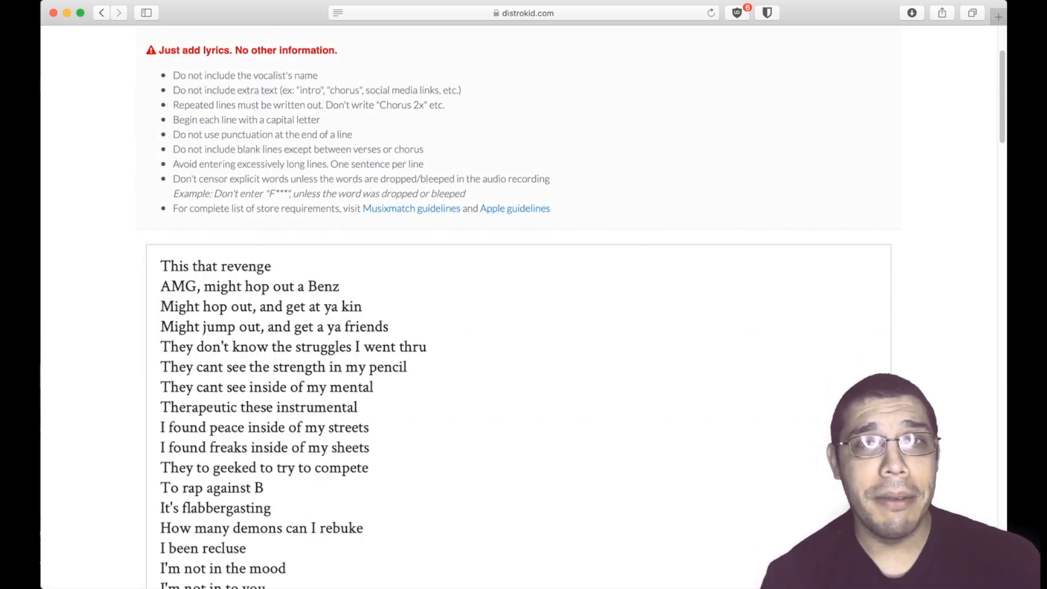
scroll(518, 305, "down", 20)
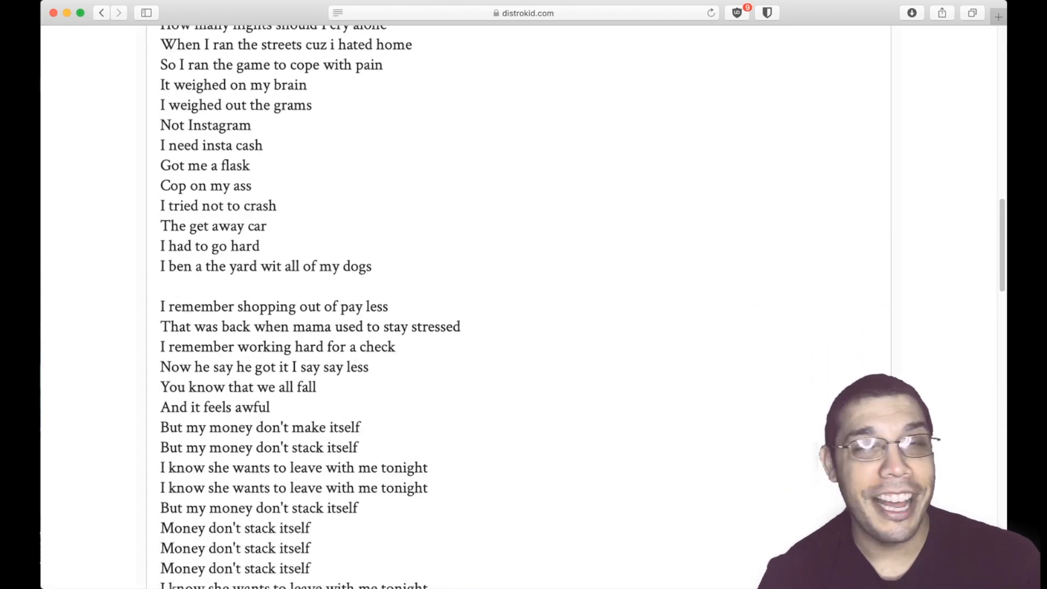
scroll(519, 306, "down", 15)
scroll(518, 306, "up", 20)
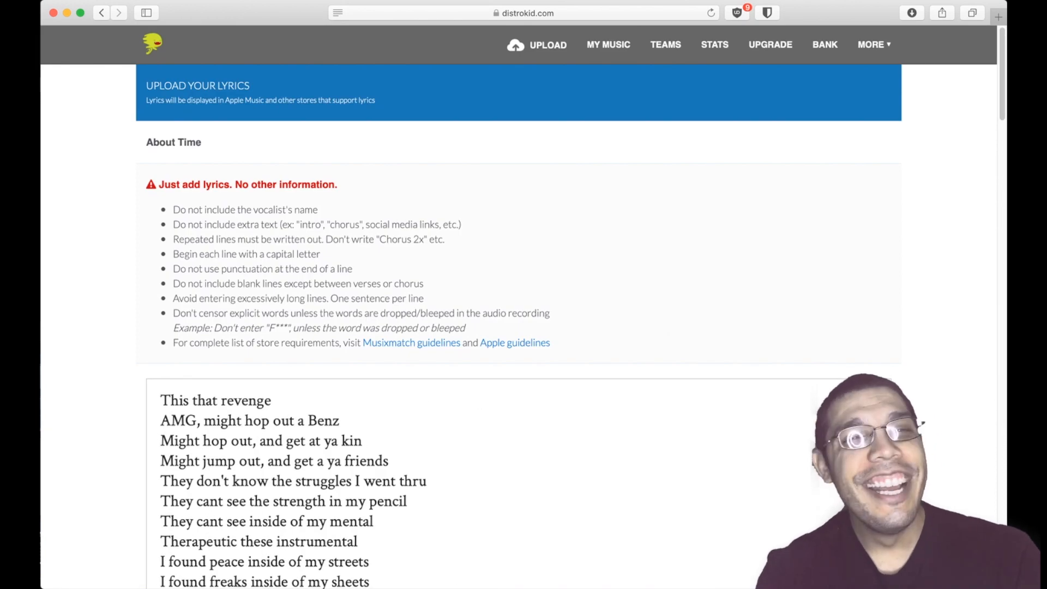
Open the synced lyrics page of About Time, dismiss the Instagram delivery notice and review the syncing instructions
left_click(413, 299)
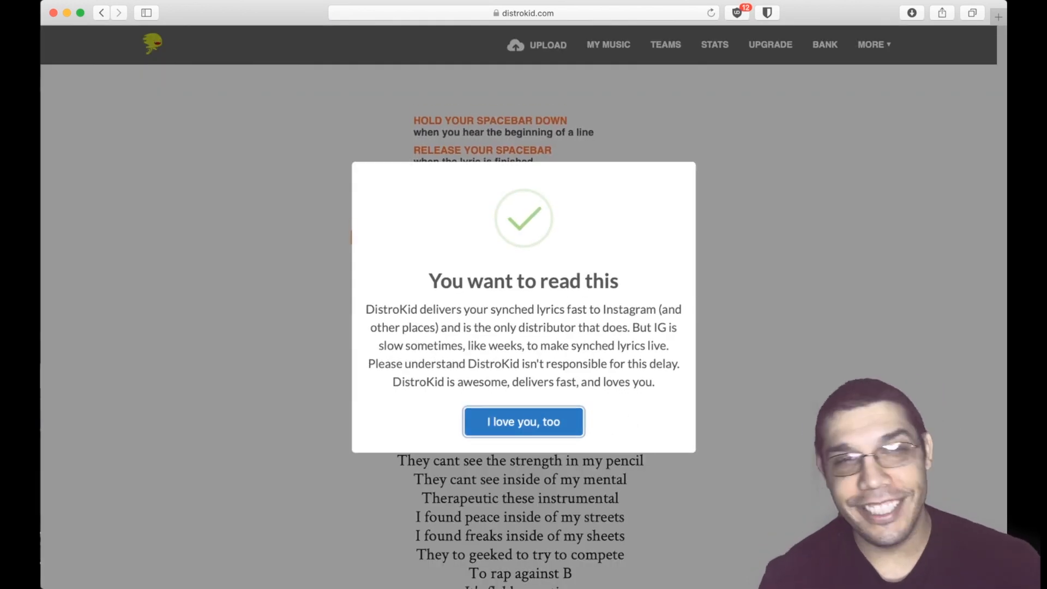
left_click(523, 422)
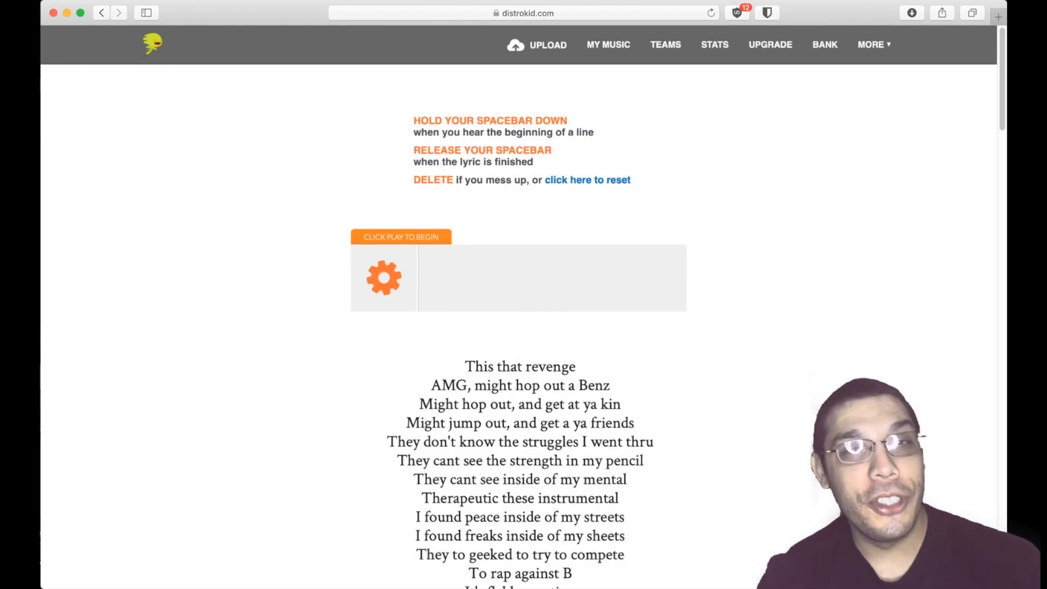
scroll(519, 349, "down", 1)
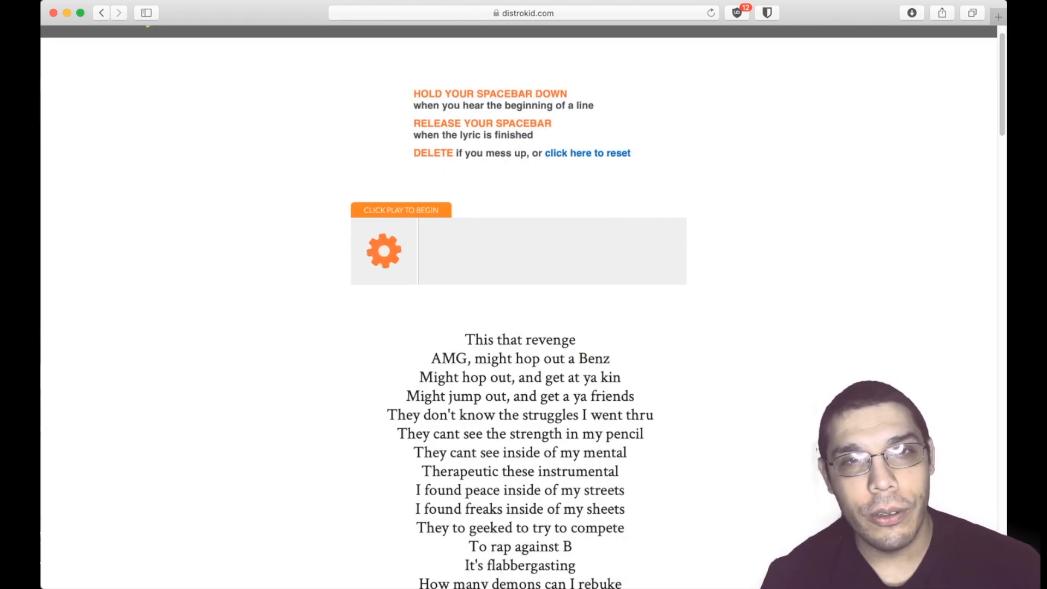
scroll(519, 349, "down", 5)
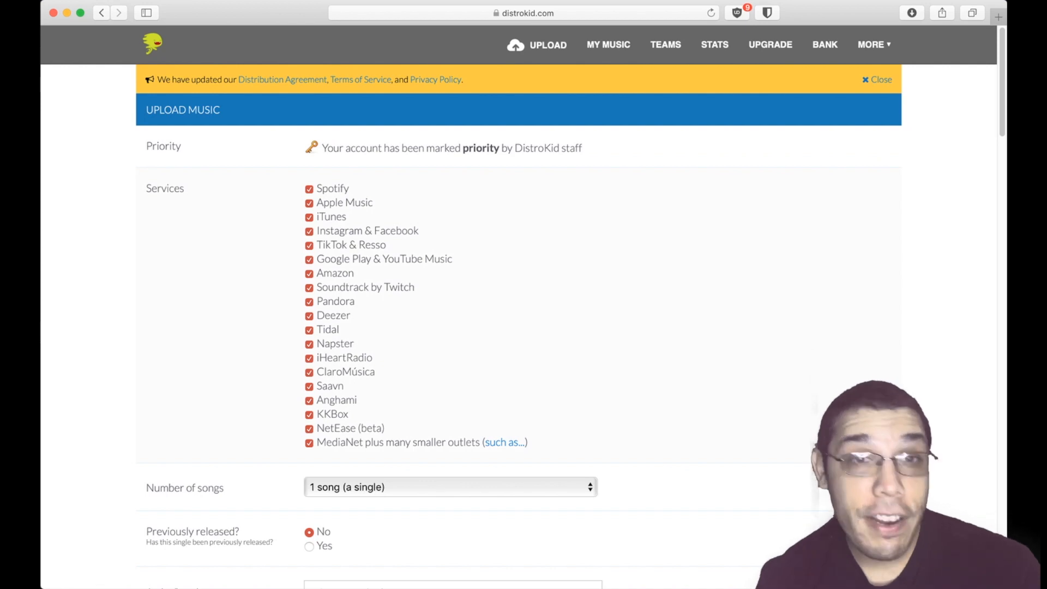
Review the upload form's services, browse the MediaNet customers page for the smaller outlets and close it
scroll(519, 349, "down", 1)
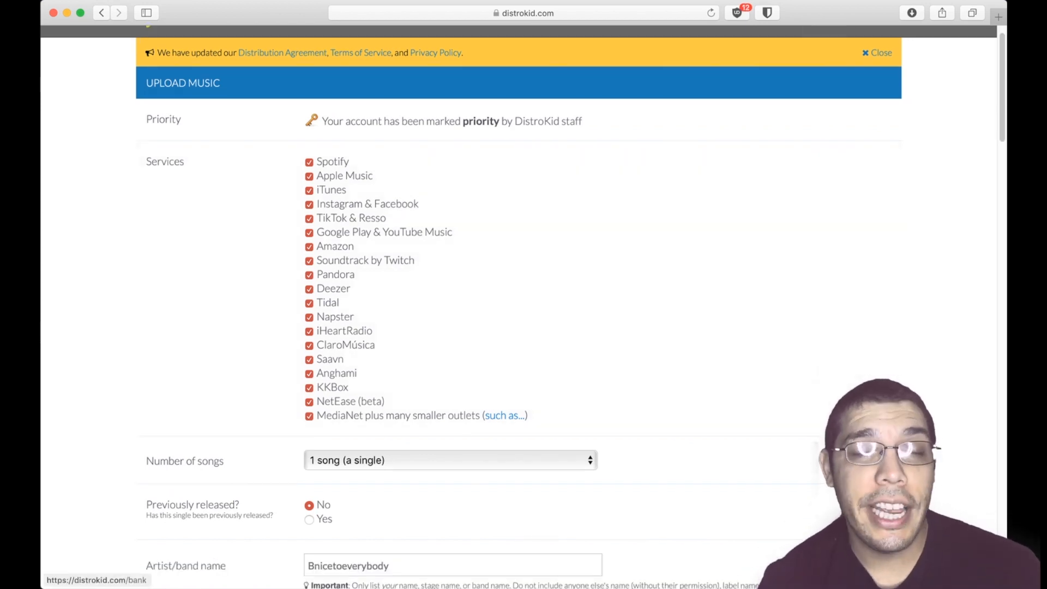
scroll(519, 349, "down", 1)
scroll(520, 349, "down", 1)
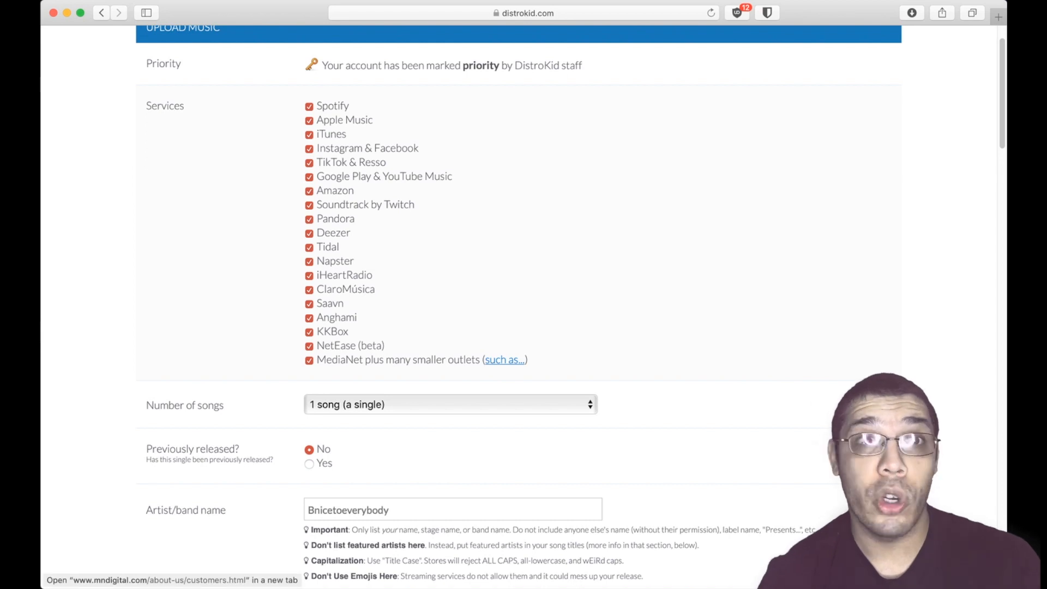
left_click(504, 360)
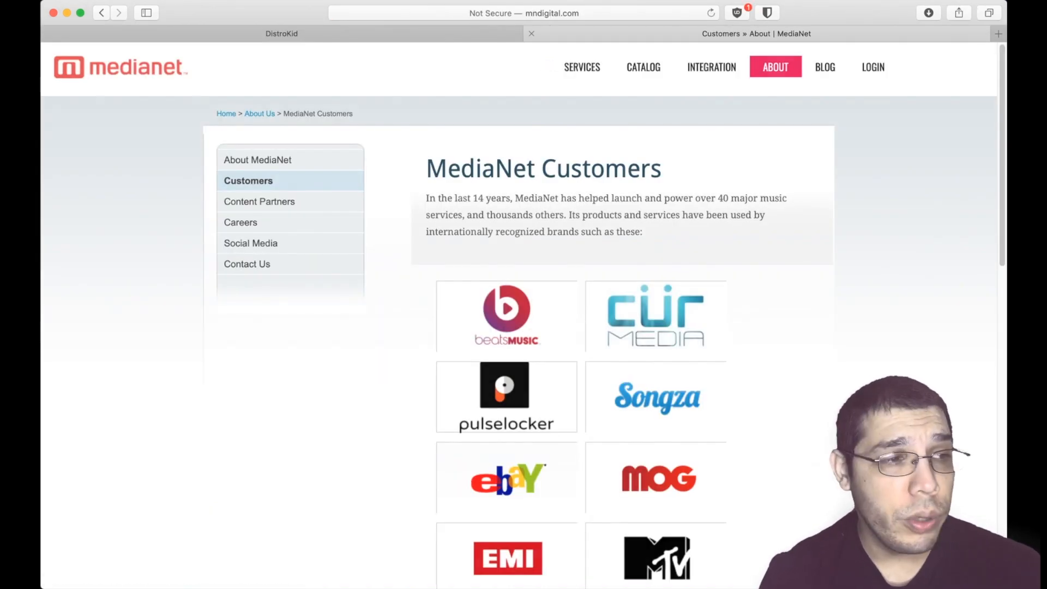
scroll(622, 305, "down", 2)
scroll(581, 328, "down", 15)
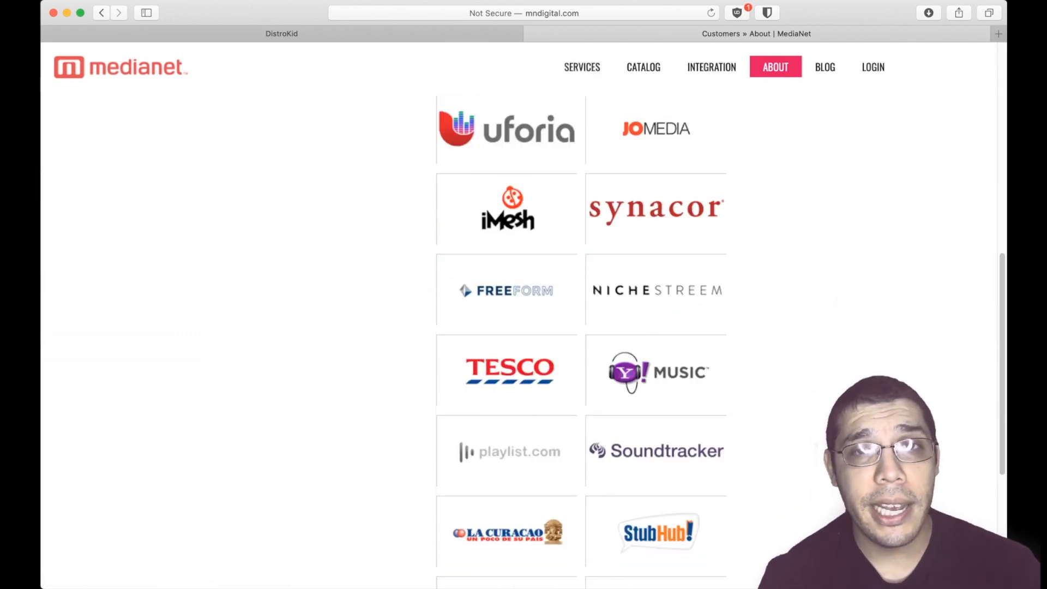
scroll(582, 327, "up", 15)
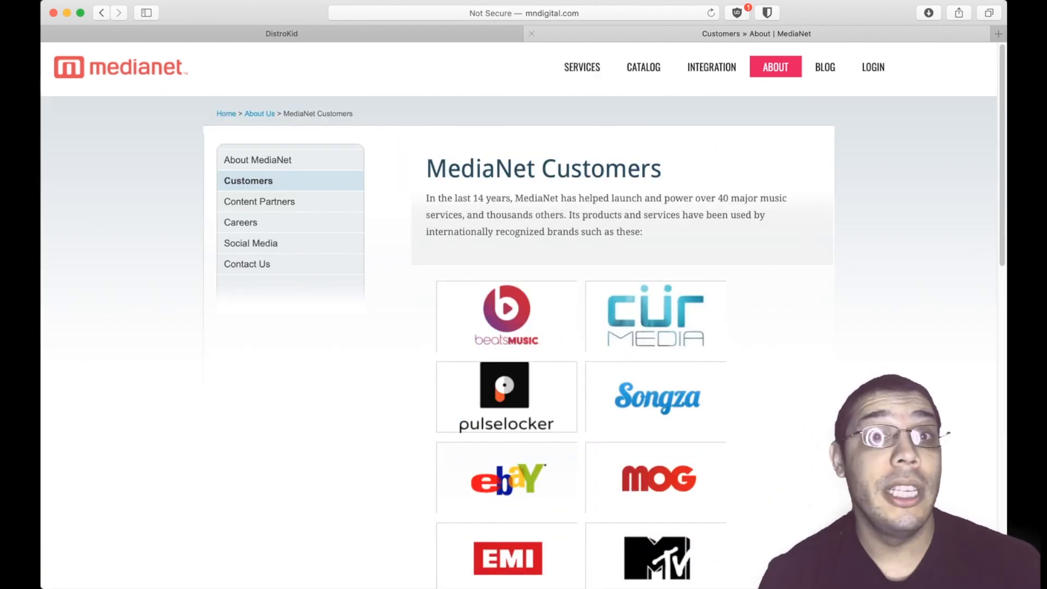
left_click(531, 33)
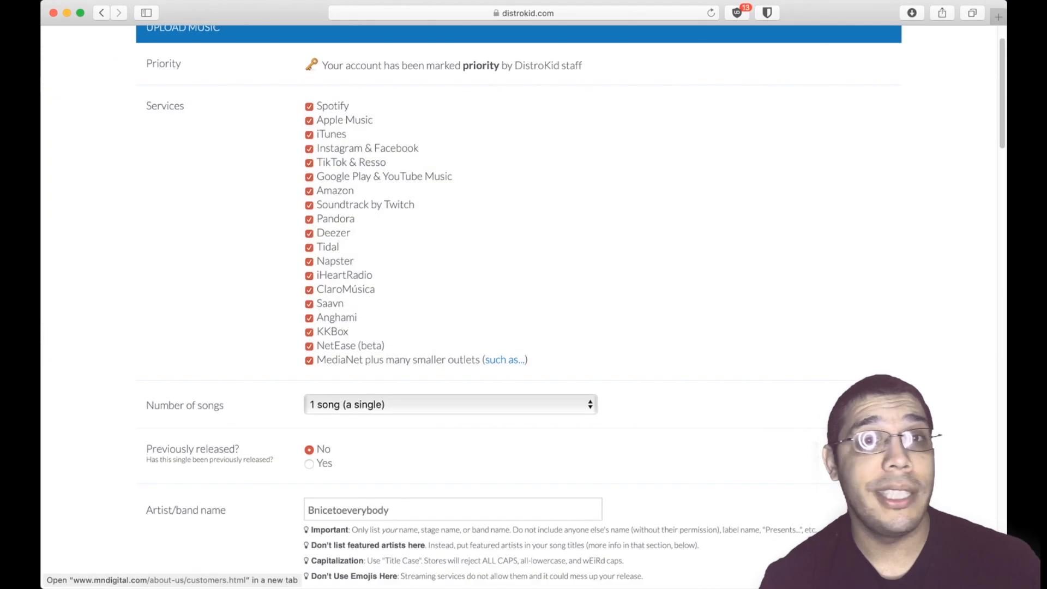
View the available choices for the number of songs and leave the selection unchanged
scroll(505, 358, "down", 3)
left_click(451, 270)
scroll(442, 307, "down", 4)
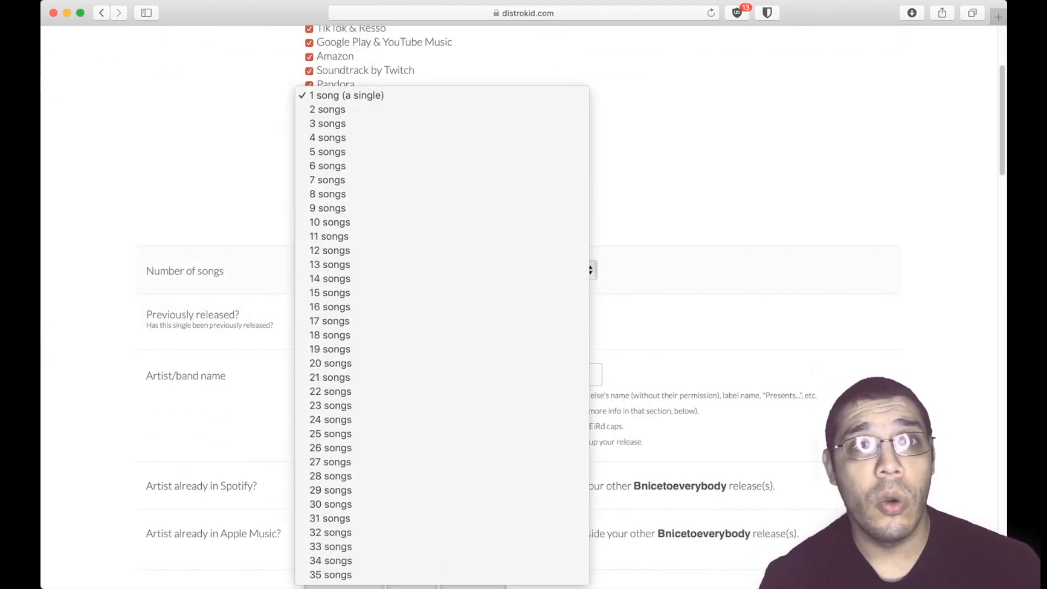
left_click(644, 289)
Examine the day and year choices for the release date, keeping the year 2020
scroll(644, 289, "down", 3)
scroll(523, 306, "down", 6)
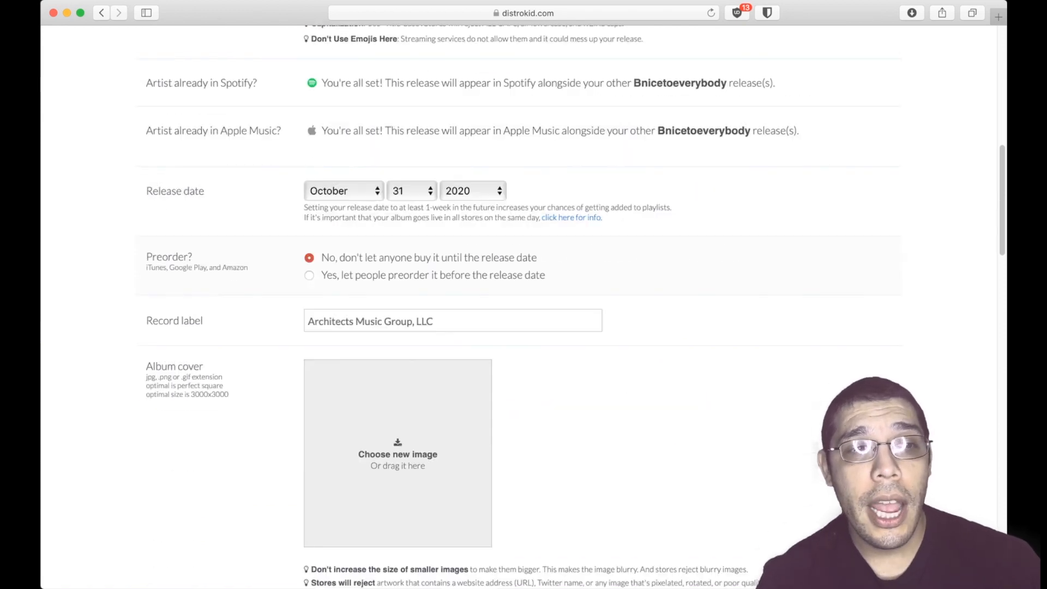
scroll(523, 306, "down", 1)
left_click(412, 164)
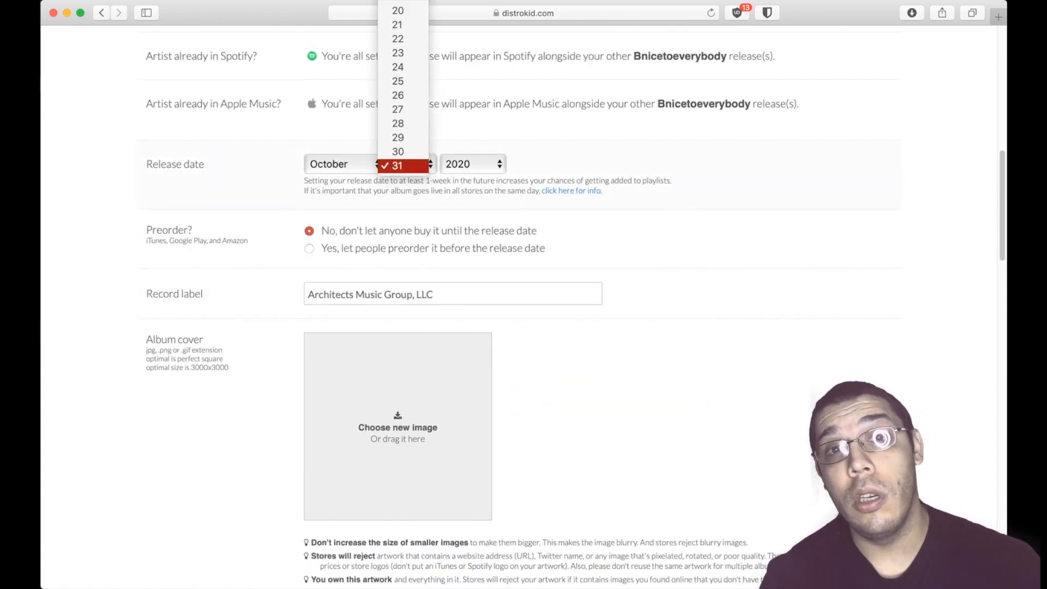
left_click(471, 165)
left_click(473, 164)
left_click(457, 166)
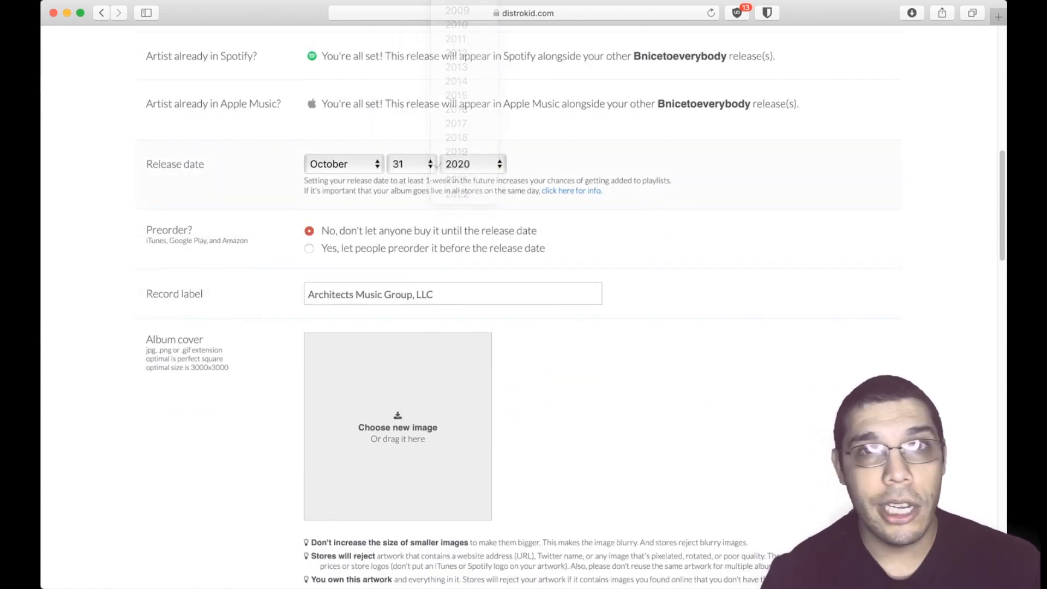
Browse the primary and secondary genre choices of the upload form without selecting any
scroll(523, 306, "down", 7)
scroll(524, 245, "down", 2)
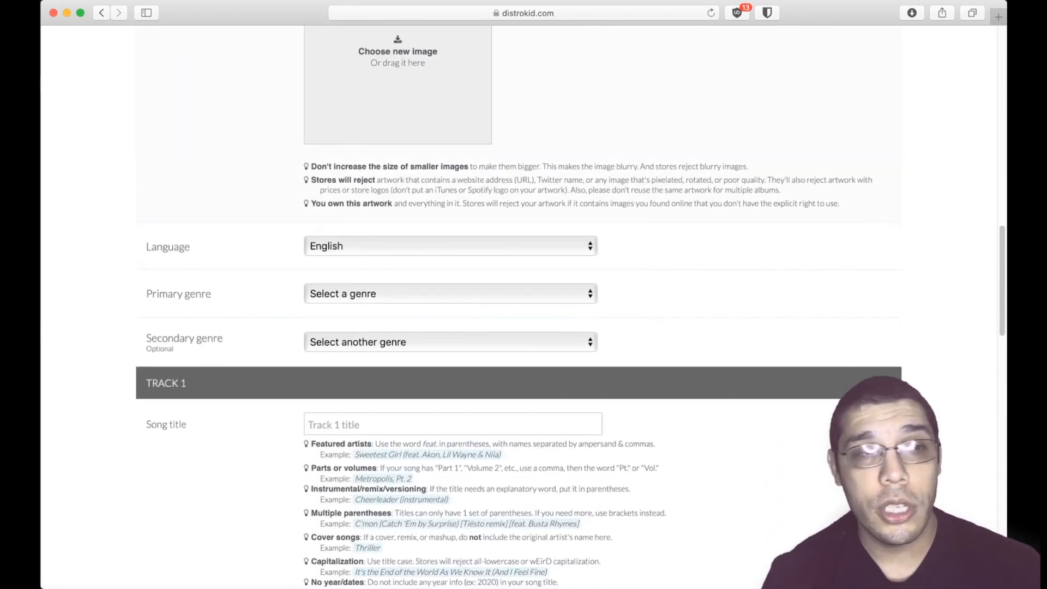
left_click(447, 294)
scroll(441, 366, "down", 5)
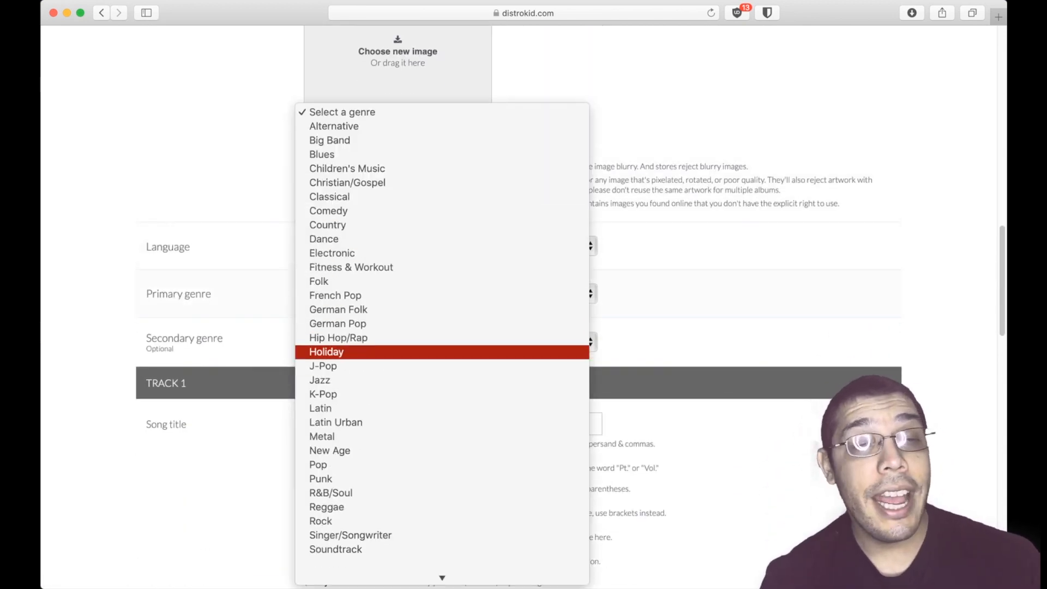
key("Escape")
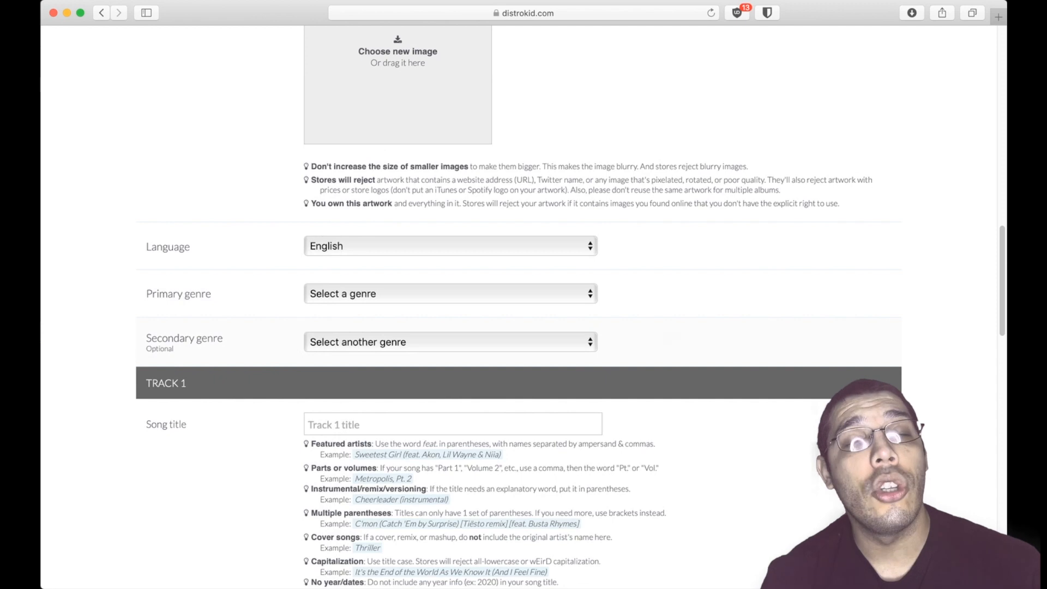
left_click(447, 342)
scroll(442, 382, "down", 5)
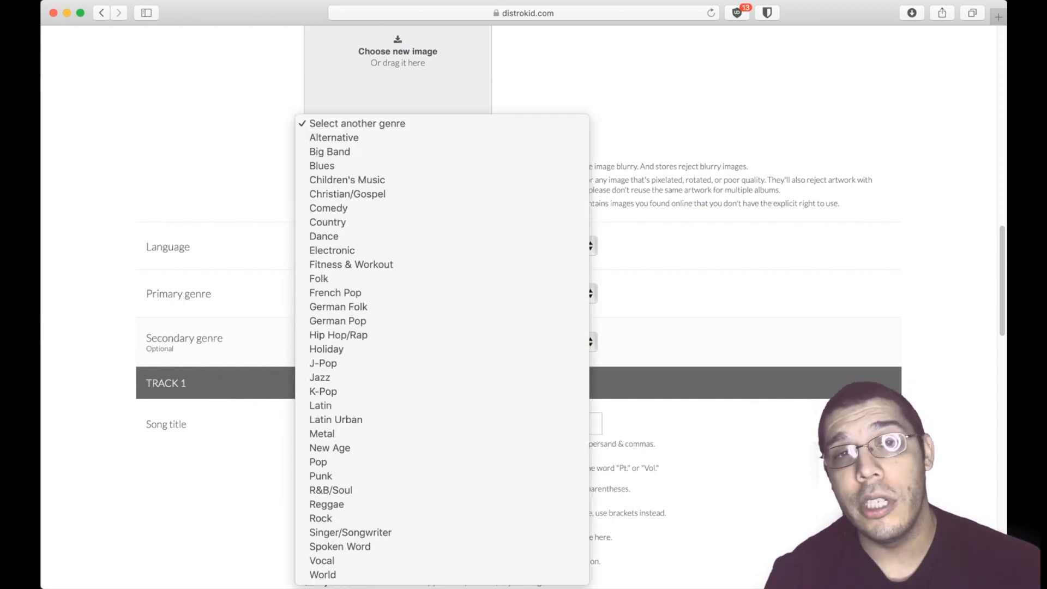
key("Escape")
Review the Track 1 settings and the optional extras, and view the available track prices
scroll(519, 306, "down", 6)
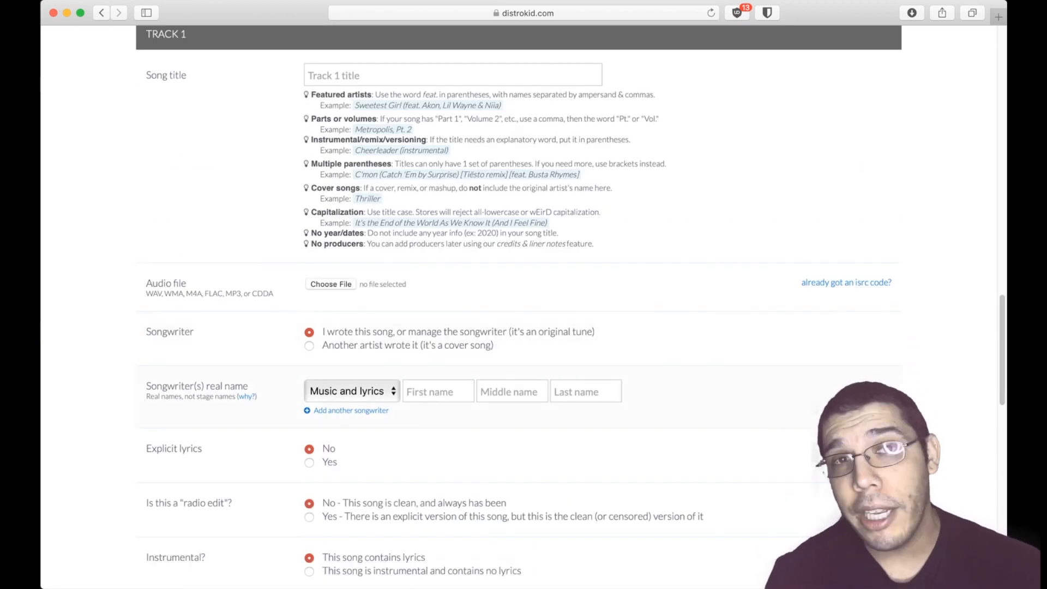
scroll(518, 305, "down", 3)
scroll(518, 306, "down", 6)
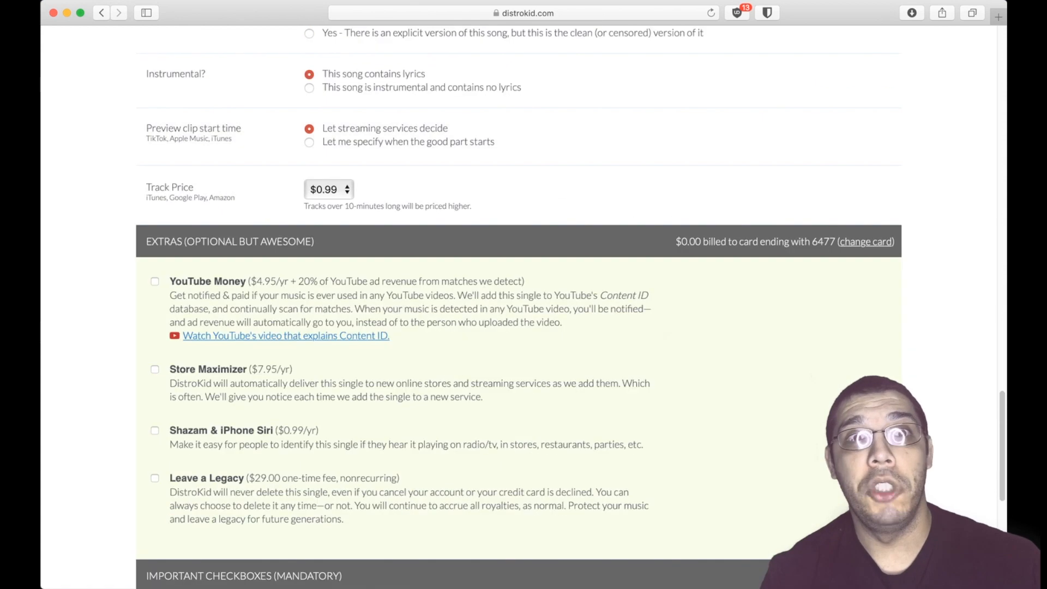
left_click(328, 190)
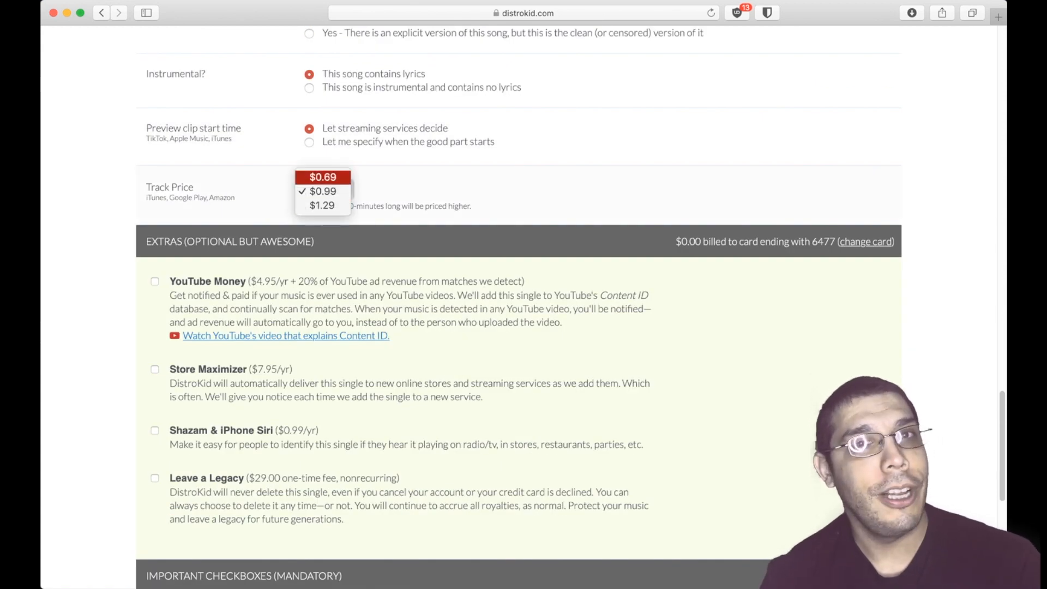
left_click(382, 185)
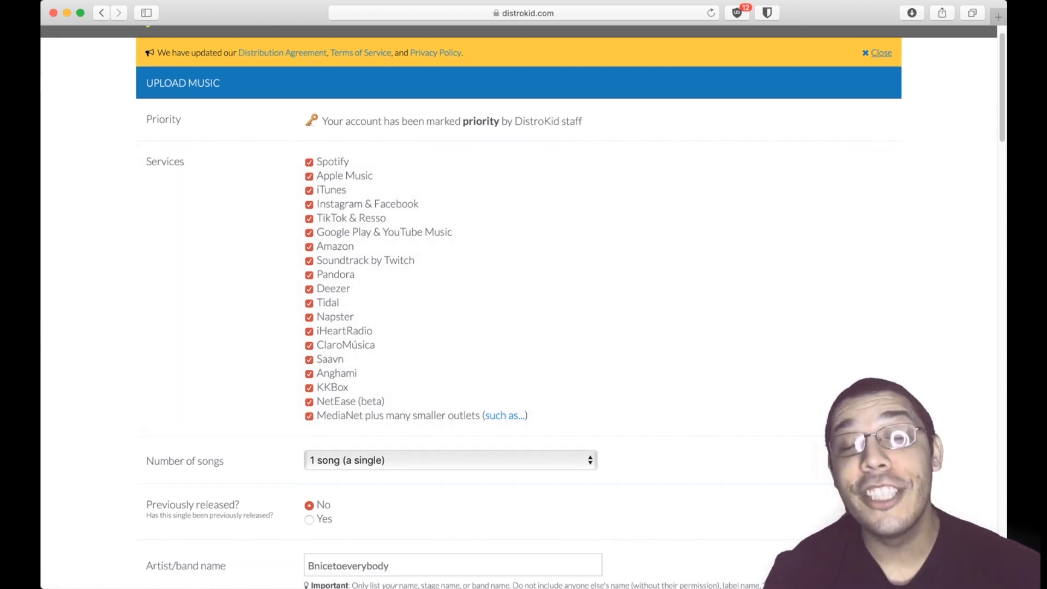
Dismiss the updated agreements notice and open the upgrade page to compare the Musician, Musician Plus and Label plans
left_click(881, 53)
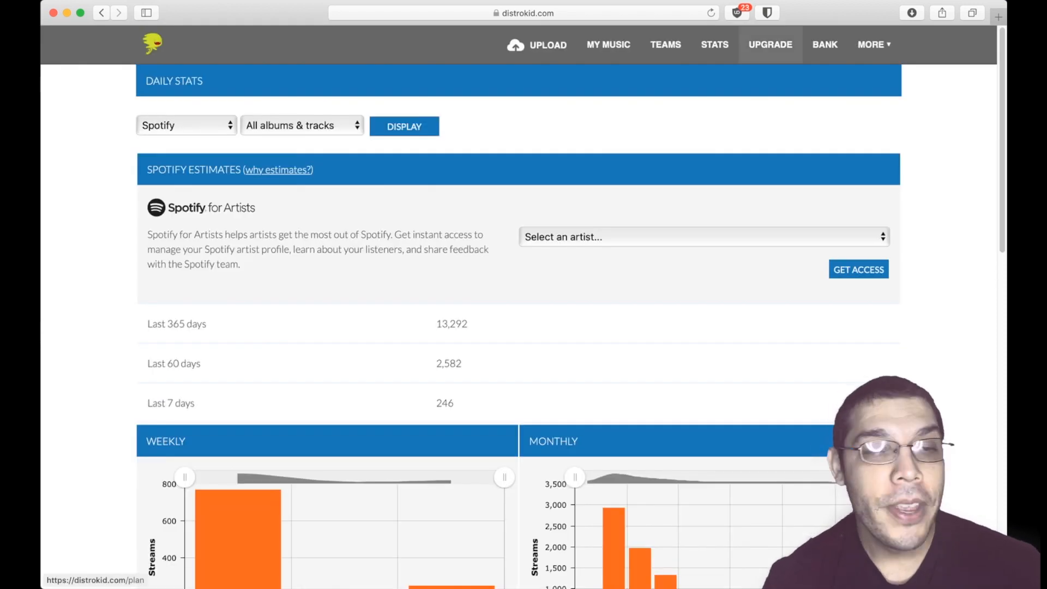
left_click(771, 44)
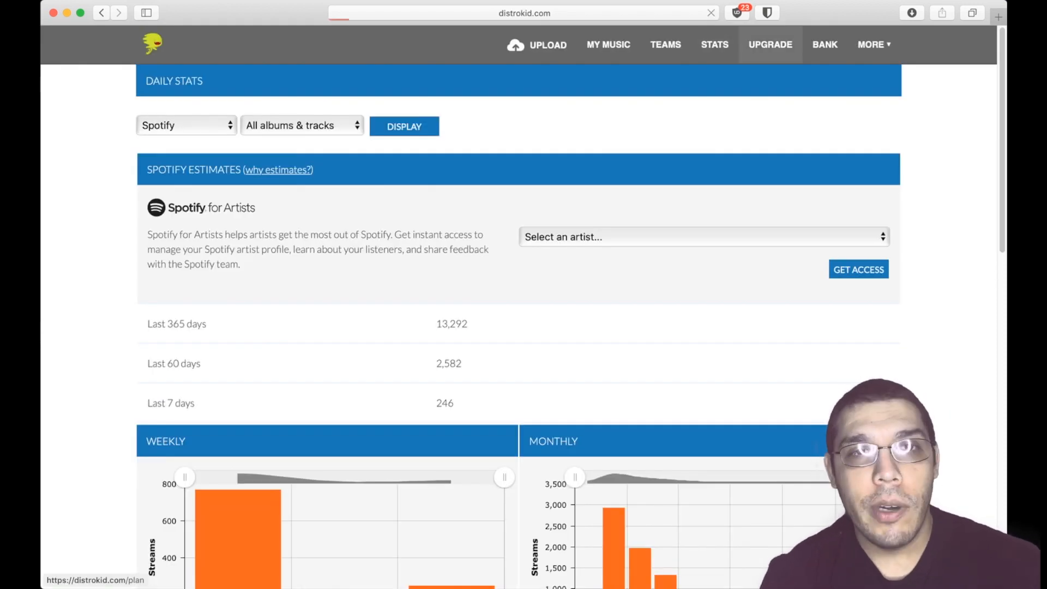
scroll(707, 328, "down", 3)
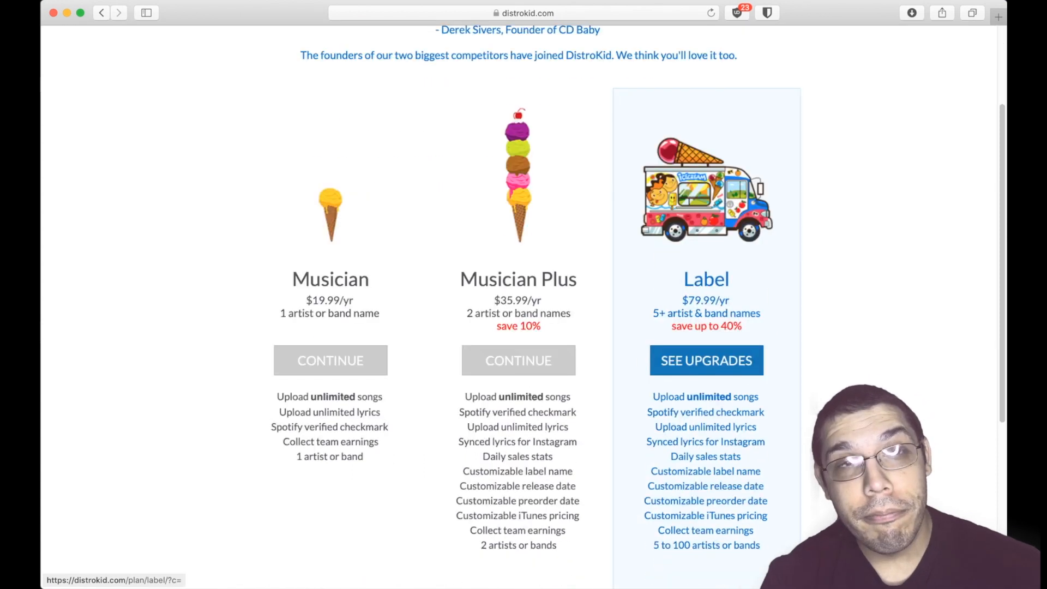
Review the prices and included features listed under each of the three subscription plans
scroll(707, 328, "down", 1)
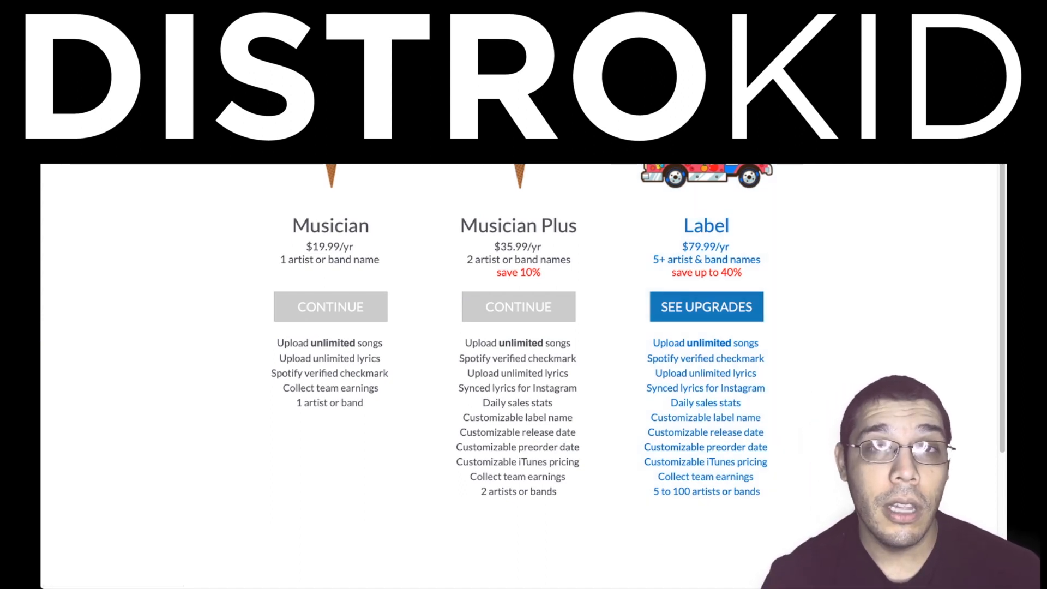
scroll(523, 376, "up", 3)
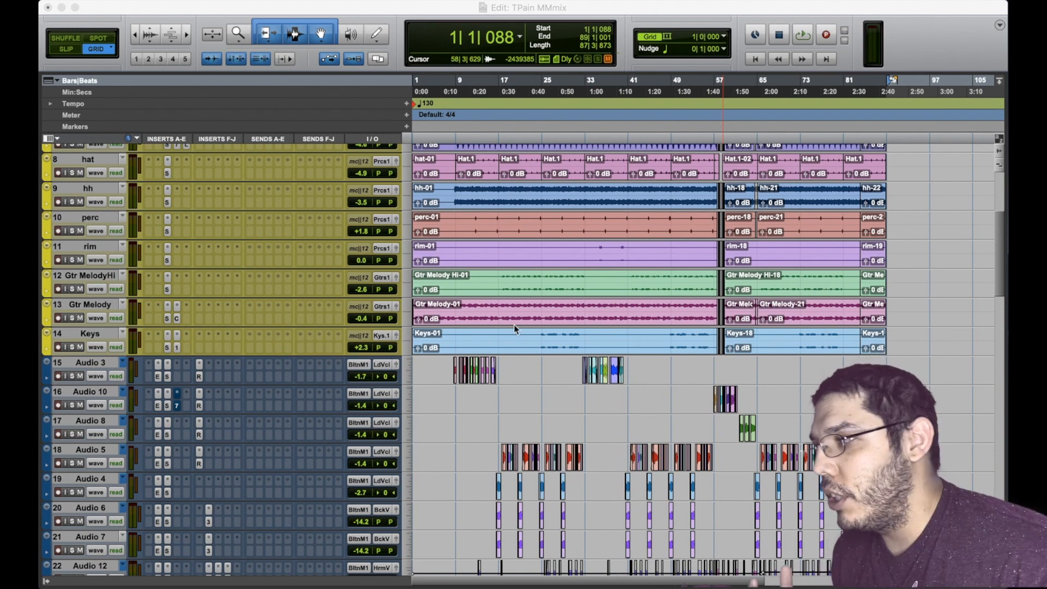
Switch to the TPain MMmix session in Pro Tools and look through its instrument, vocal and bus tracks
left_click(658, 7)
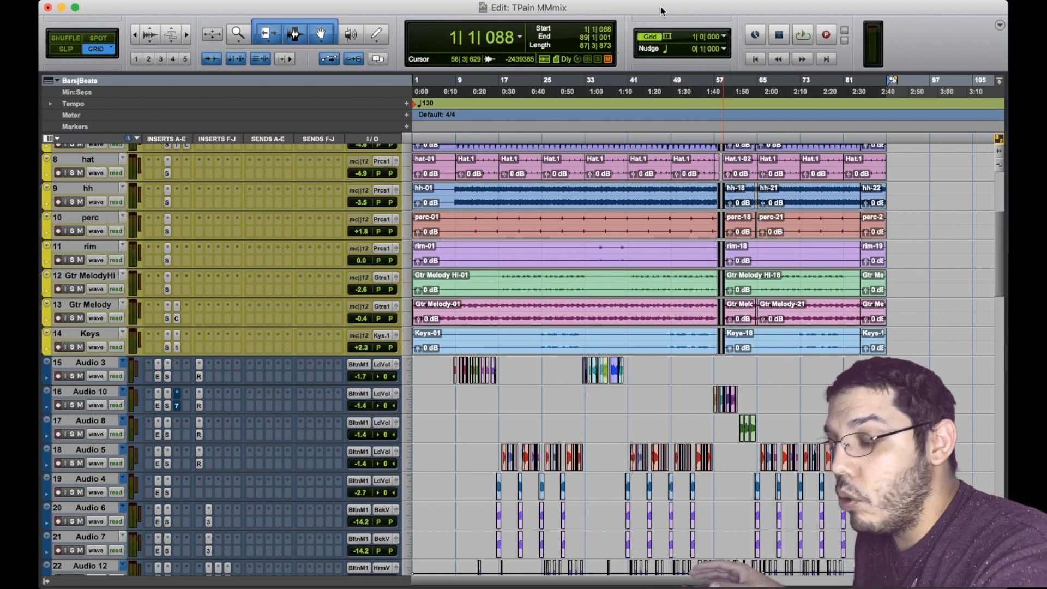
scroll(763, 187, "up", 7)
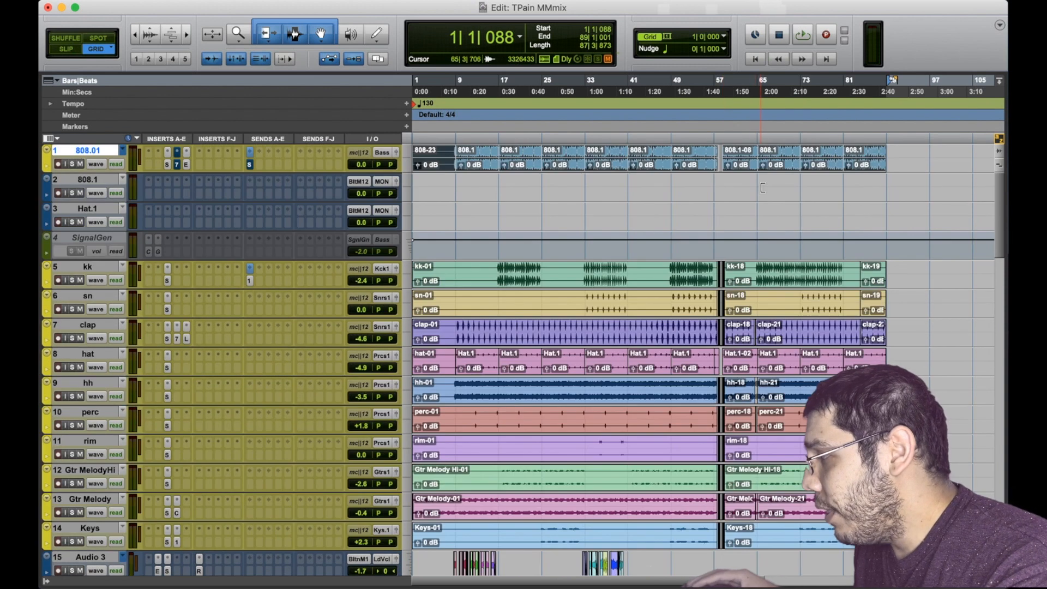
scroll(763, 188, "down", 9)
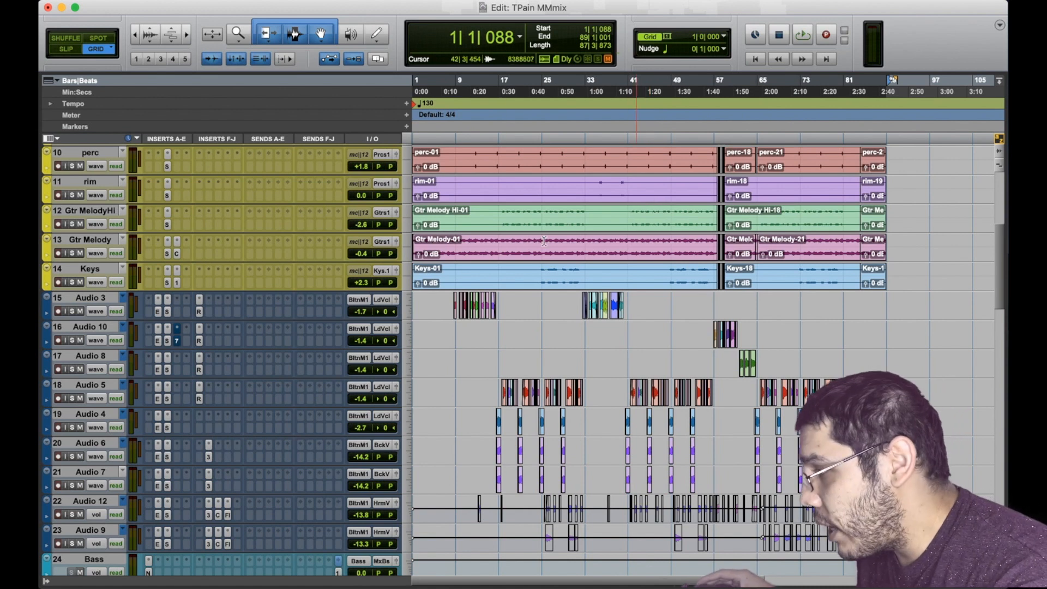
left_click(137, 2)
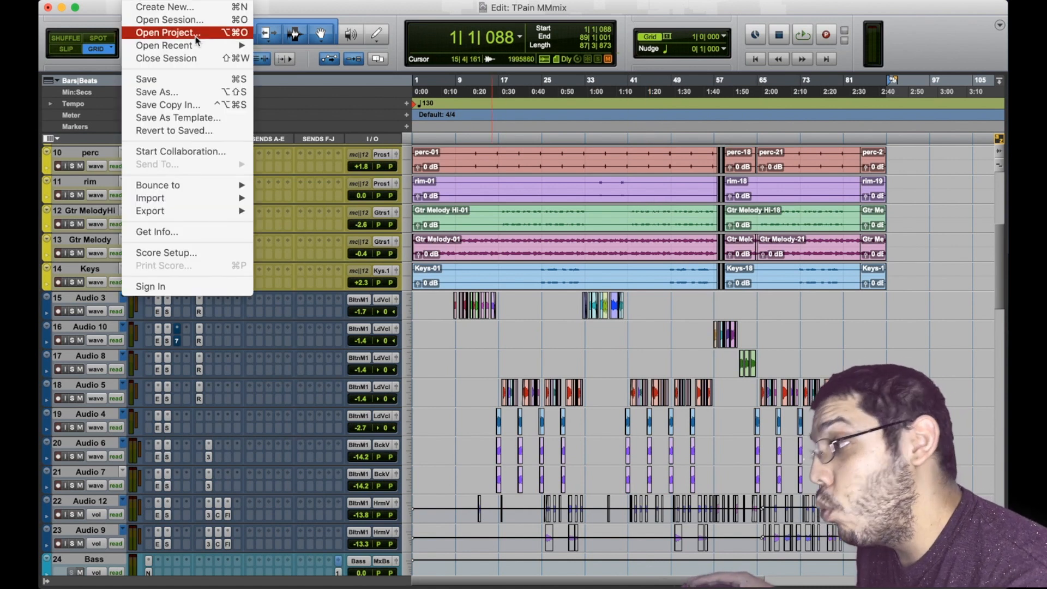
left_click(765, 125)
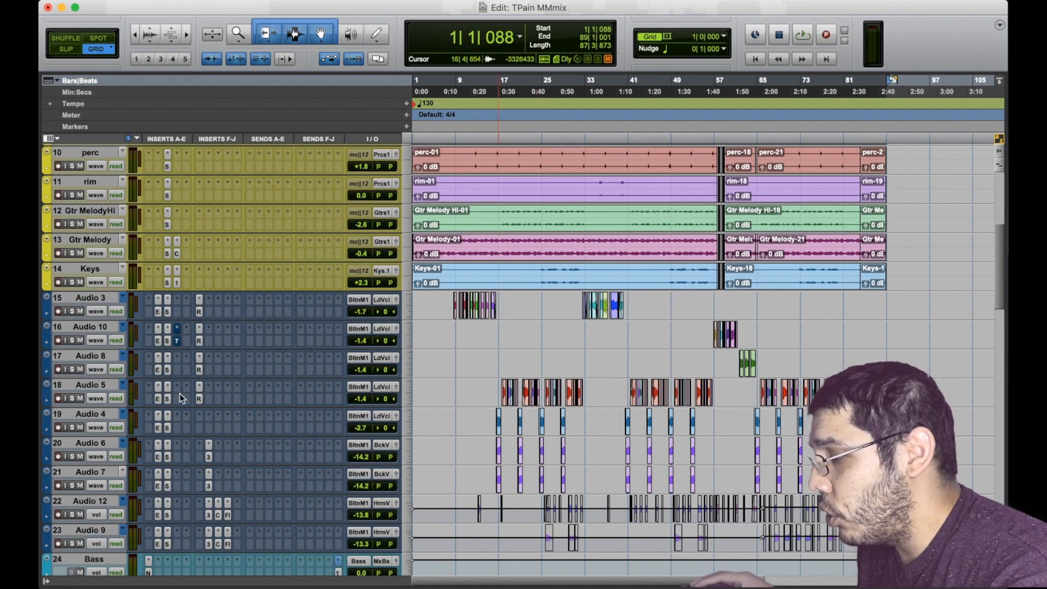
scroll(796, 302, "down", 15)
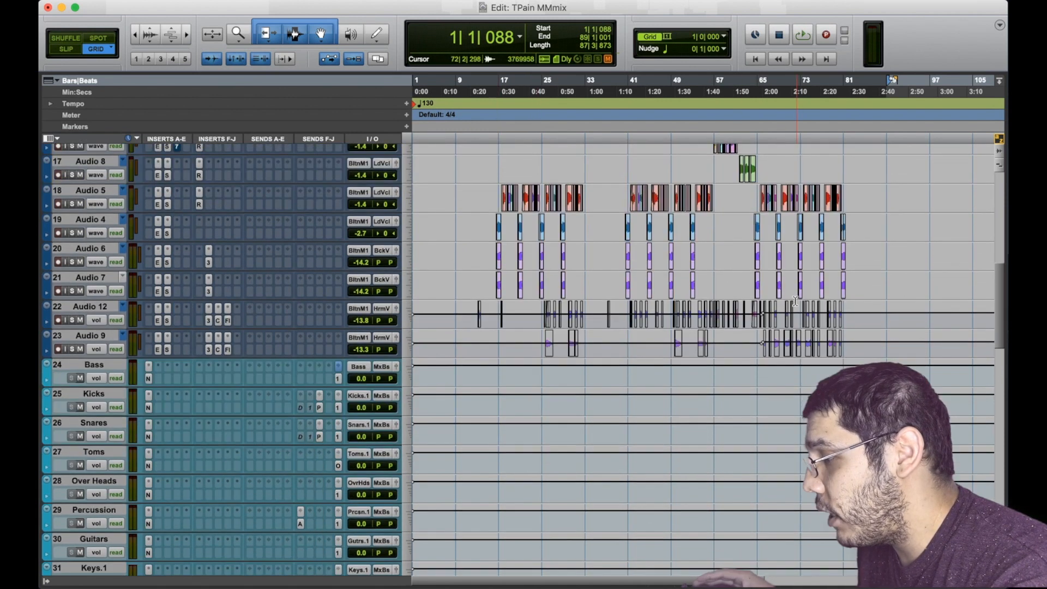
scroll(795, 302, "up", 20)
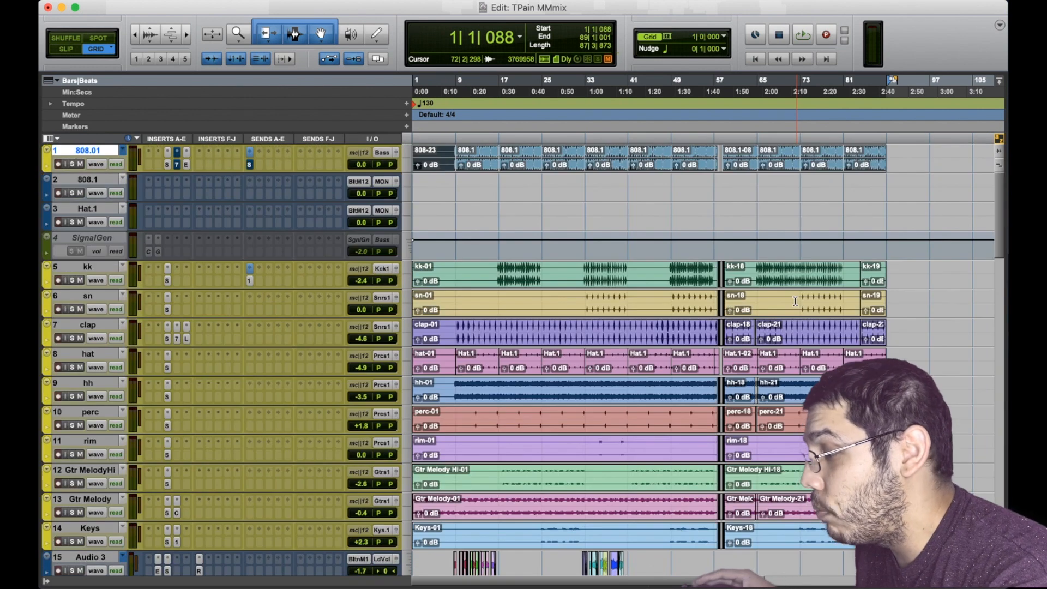
scroll(795, 301, "down", 2)
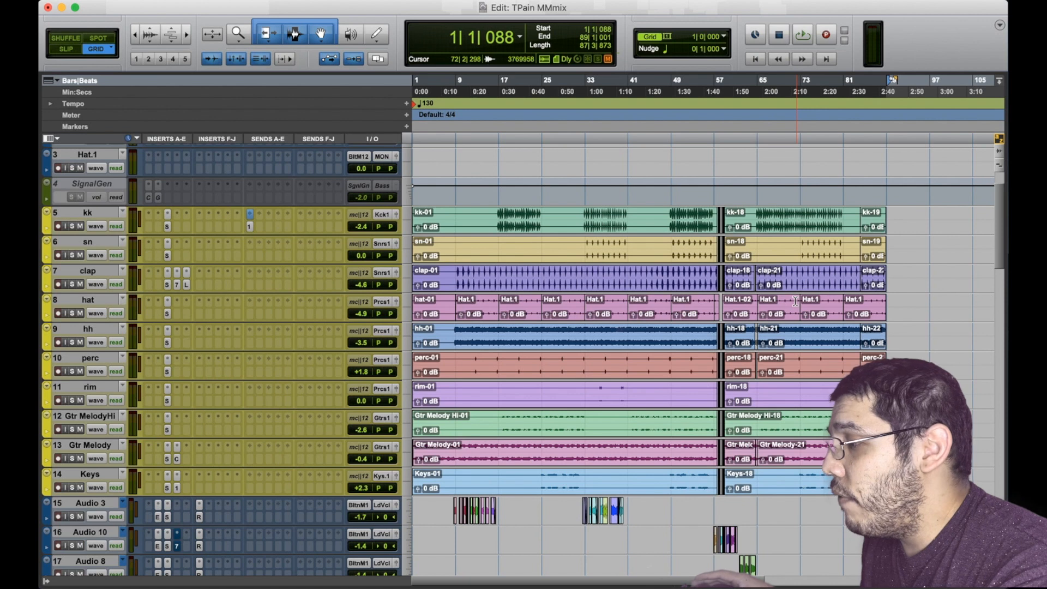
scroll(795, 302, "down", 2)
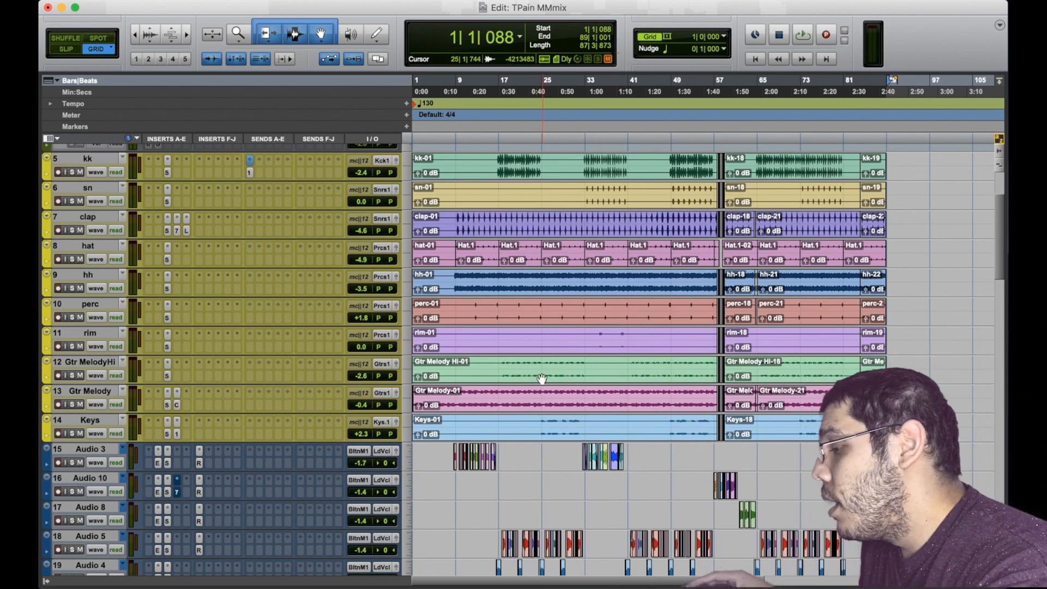
Select bars 8 to 17 on the Audio 3 track and inspect its SSLChannel plug-in, closing it unchanged
key("super+bracketright")
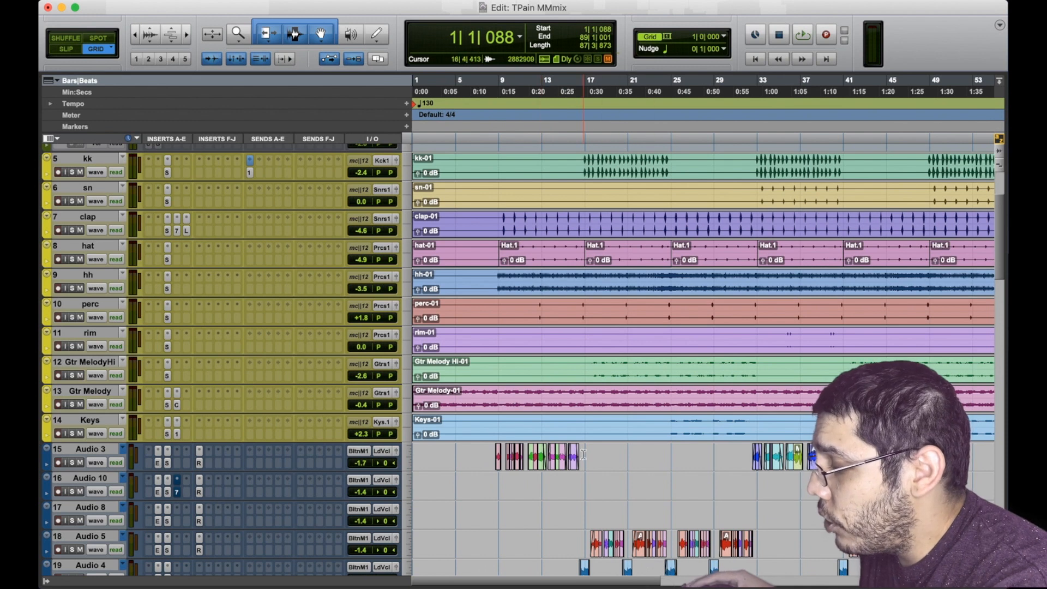
left_click_drag(583, 454, 488, 456)
scroll(191, 455, "down", 3)
left_click(168, 401)
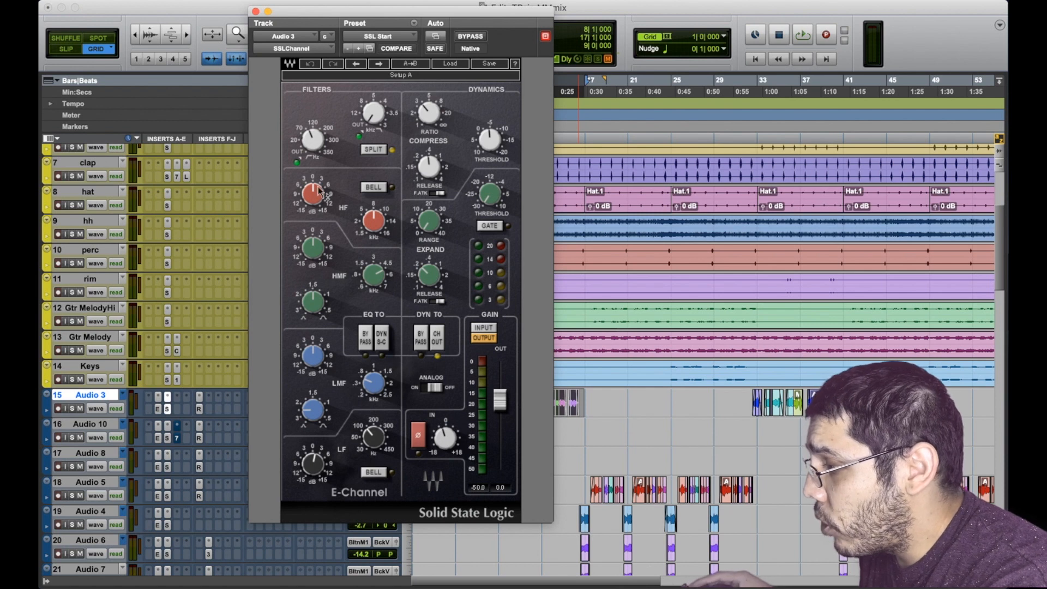
left_click(257, 11)
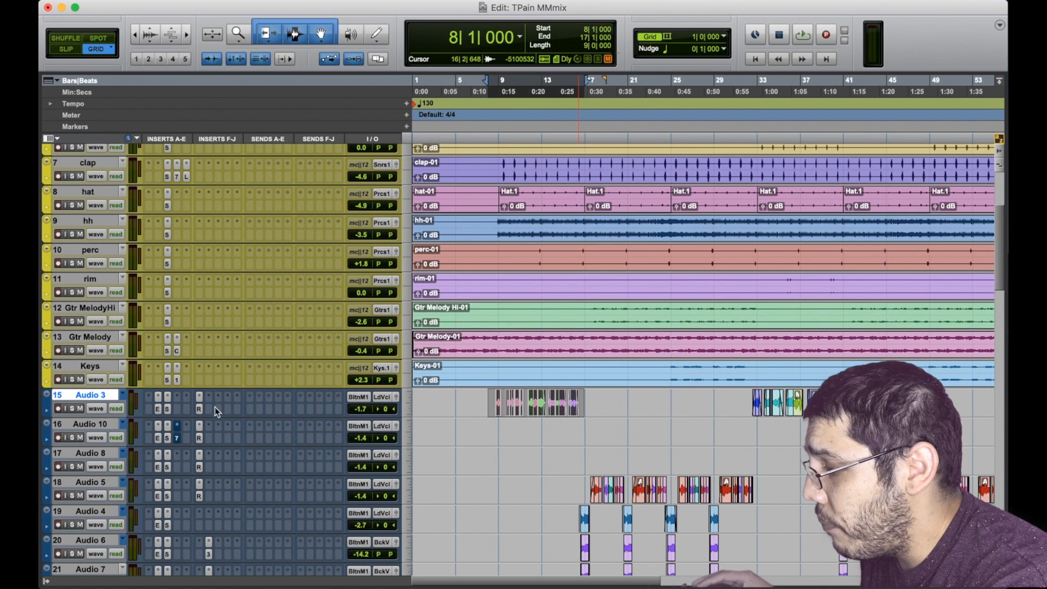
Look over the whole track list and the full song arrangement from the beats down to the vocals
scroll(281, 357, "up", 1)
scroll(585, 327, "up", 6)
scroll(615, 324, "down", 12)
scroll(615, 324, "down", 15)
scroll(614, 324, "up", 20)
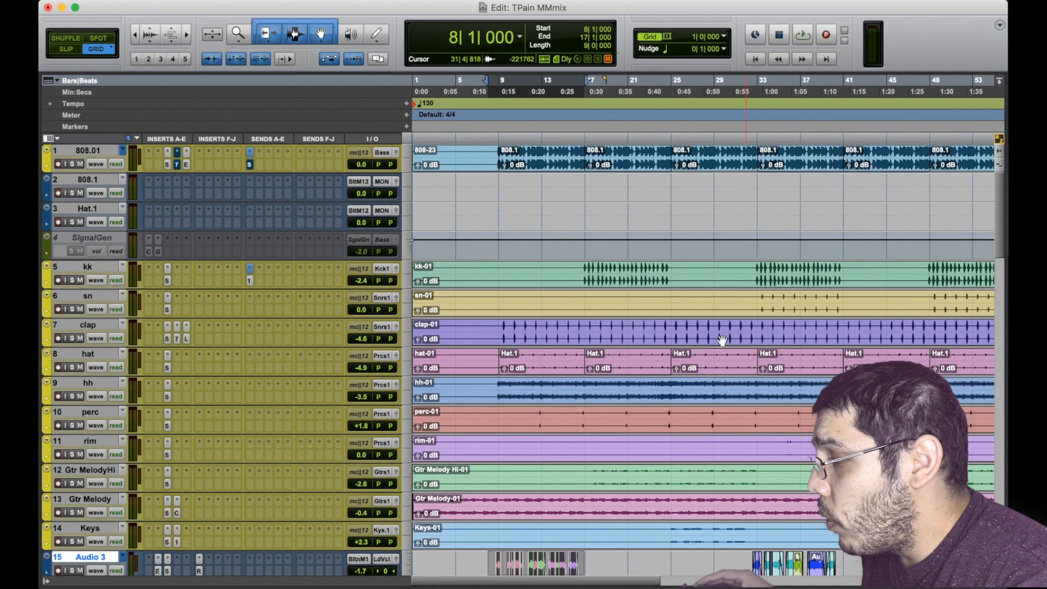
key("super+bracketleft")
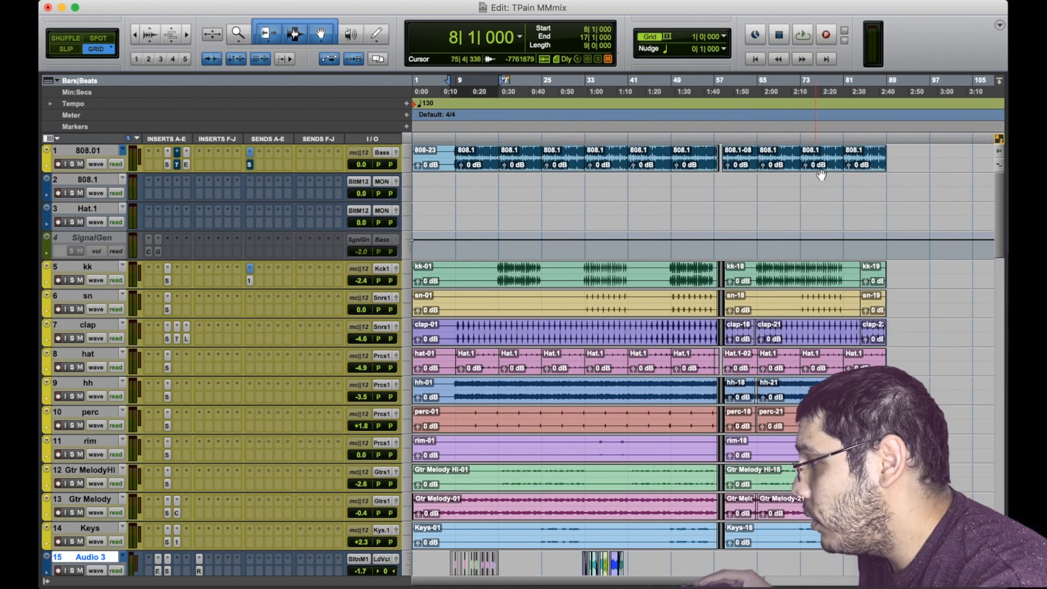
scroll(905, 310, "down", 5)
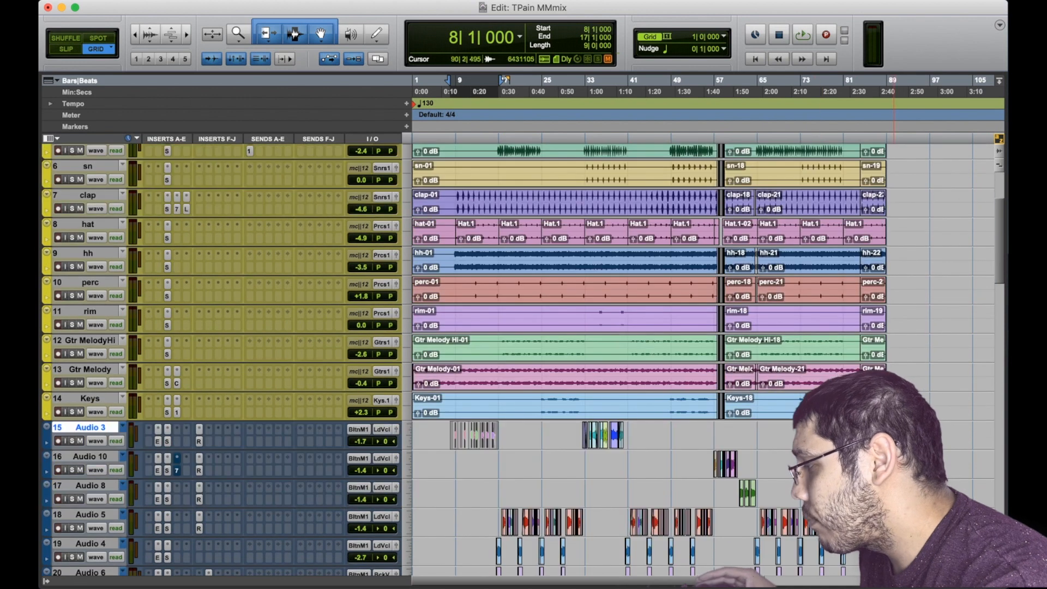
Enlarge the Audio 3 track's height and show its edited vocal clips around bars 8 to 15 in detail
scroll(540, 318, "down", 2)
key("super+bracketright")
key("super+bracketright")
key("super+bracketright")
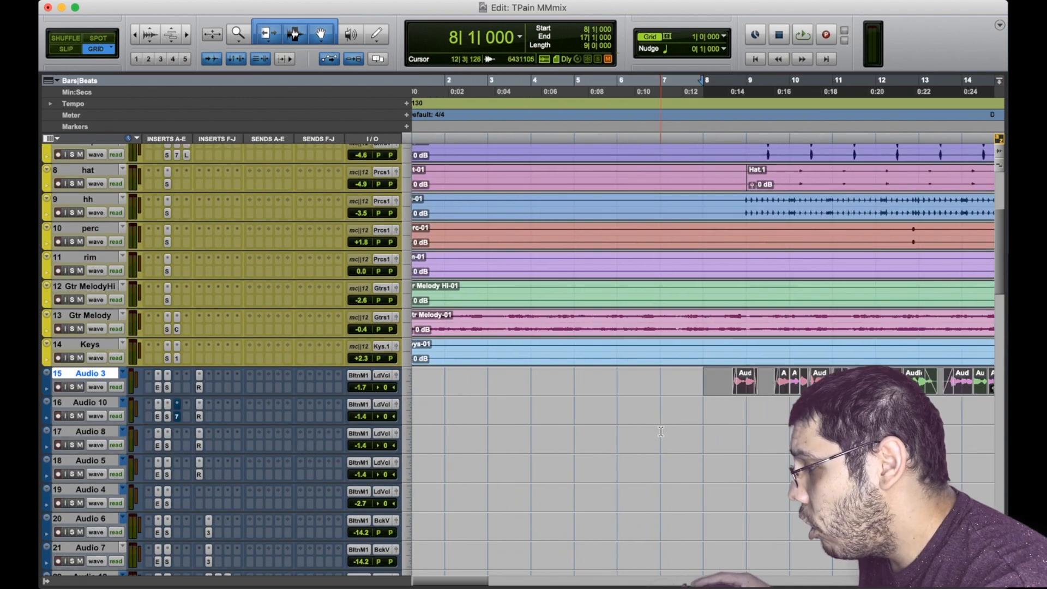
scroll(676, 428, "down", 6)
left_click_drag(319, 212, 347, 341)
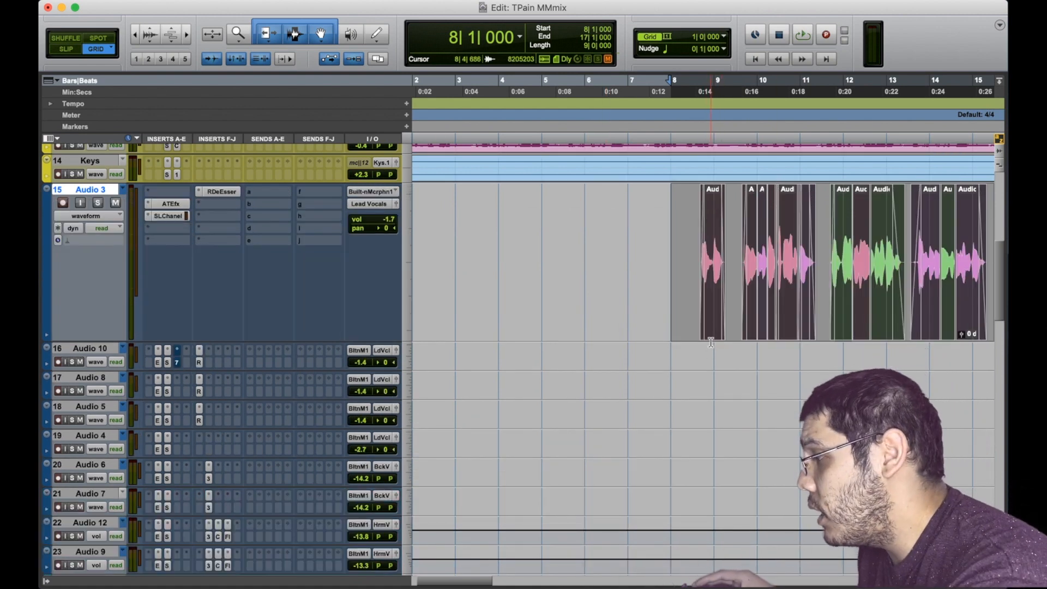
Solo the Audio 3 track and play back its first vocal clips from 8|2|501
left_click(687, 261)
left_click(97, 204)
key("t")
key("t")
scroll(556, 280, "right", 2)
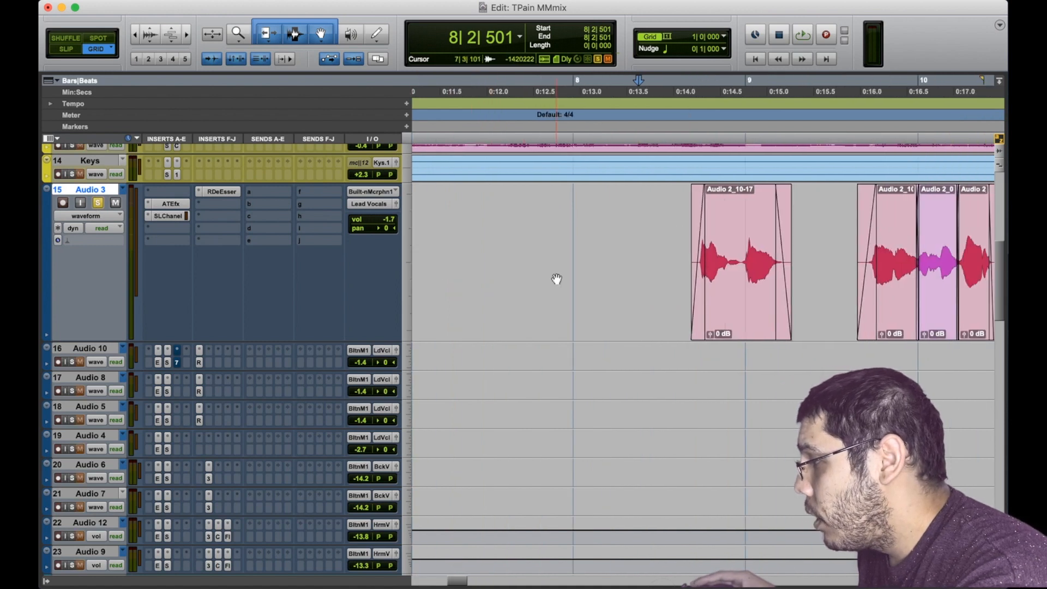
scroll(557, 280, "right", 5)
key("space")
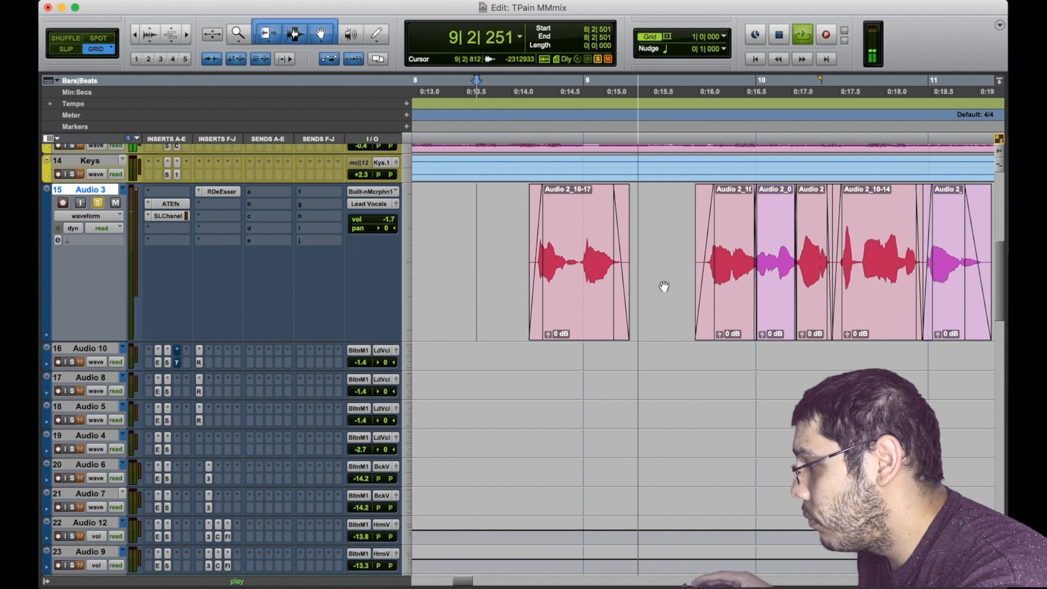
scroll(665, 286, "right", 5)
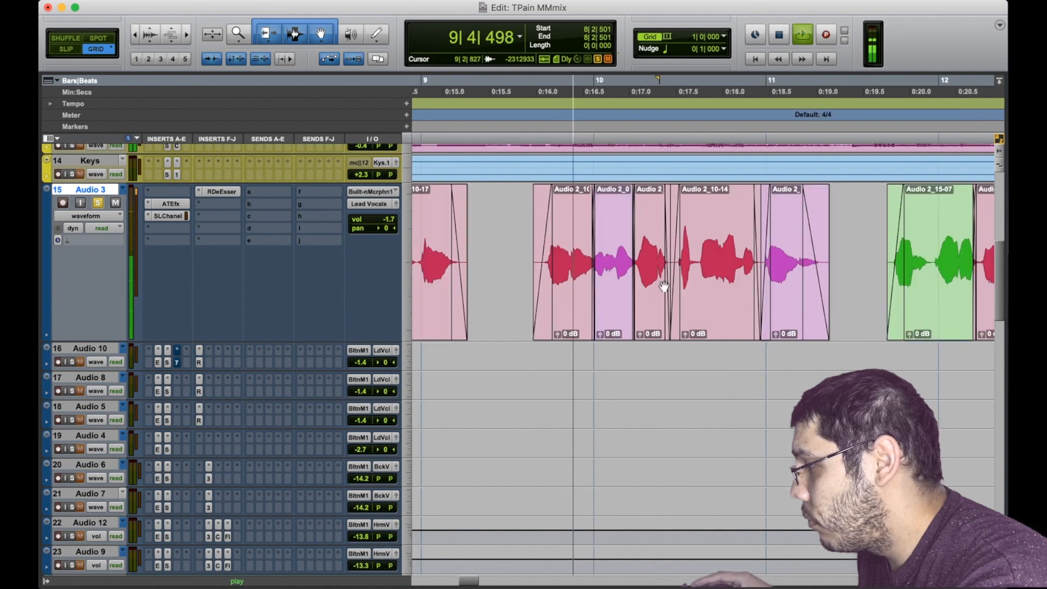
key("space")
Select the Audio 2_09-05 clip on Audio 3 and examine the crossfade at its start up close
left_click(613, 300)
key("super+bracketright")
key("super+bracketright")
key("super+bracketright")
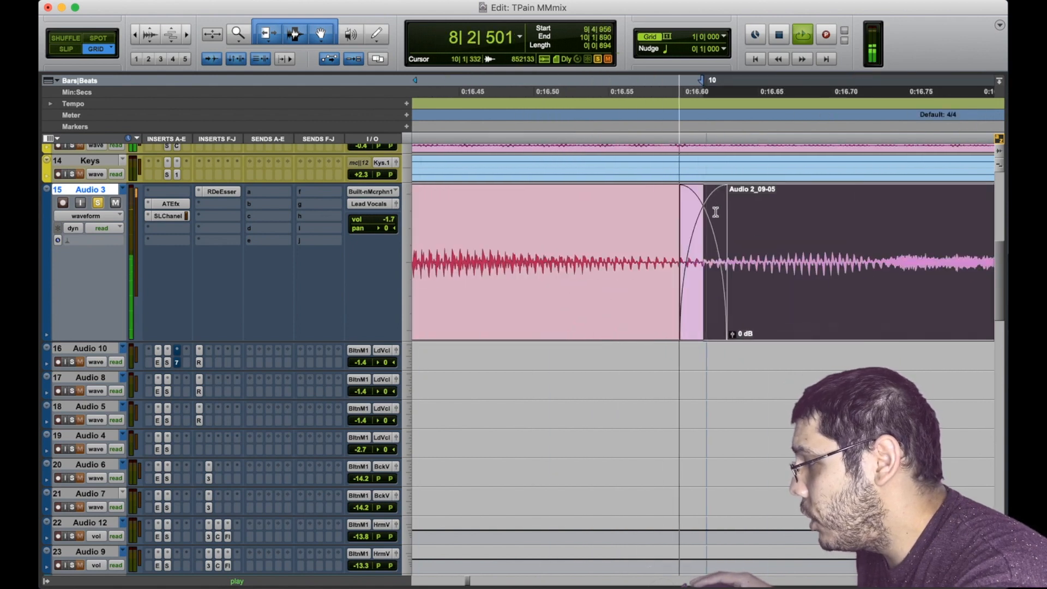
key("space")
key("super+bracketleft")
key("super+bracketleft")
Play the soloed vocal from 10|1|264 to hear the transitions between the edited clips
left_click(926, 292)
scroll(926, 292, "right", 5)
left_click(589, 214)
key("space")
key("super+bracketleft")
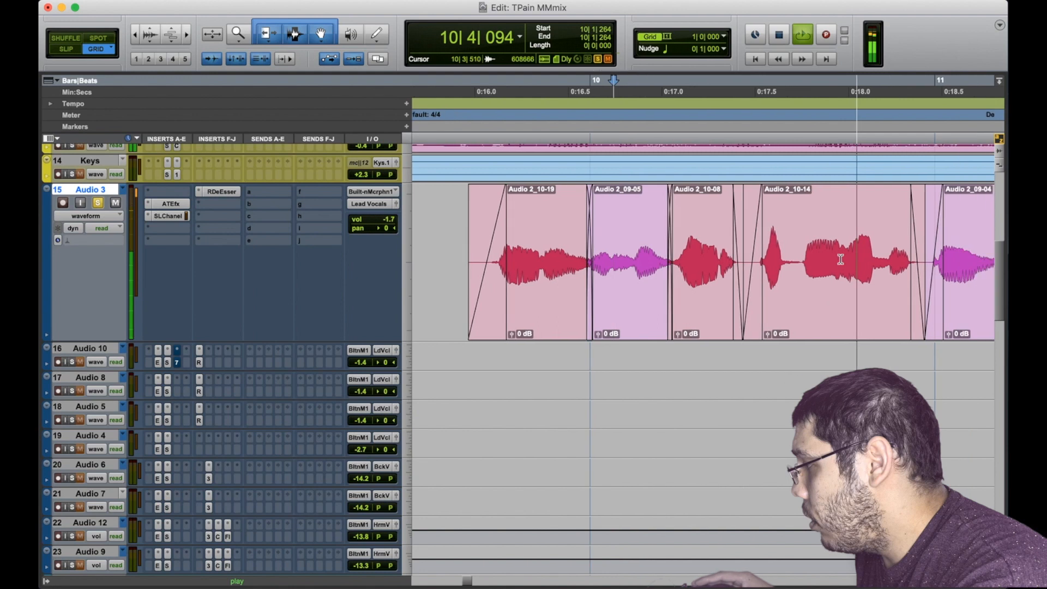
key("space")
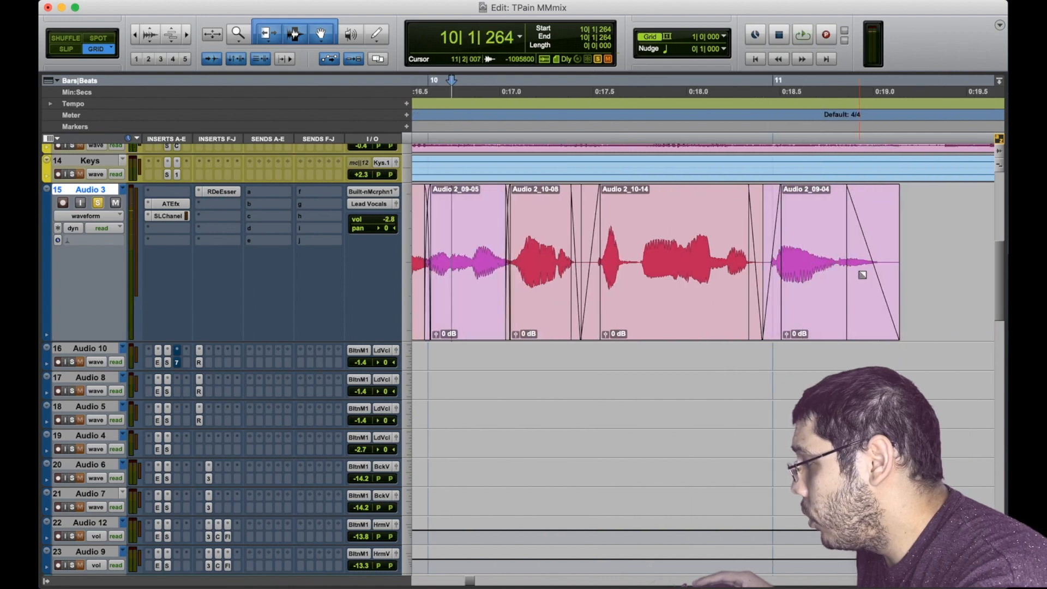
Delete the fade-out at the end of the Audio 2_09-04 clip and undo the deletion
left_click(854, 236)
key("Delete")
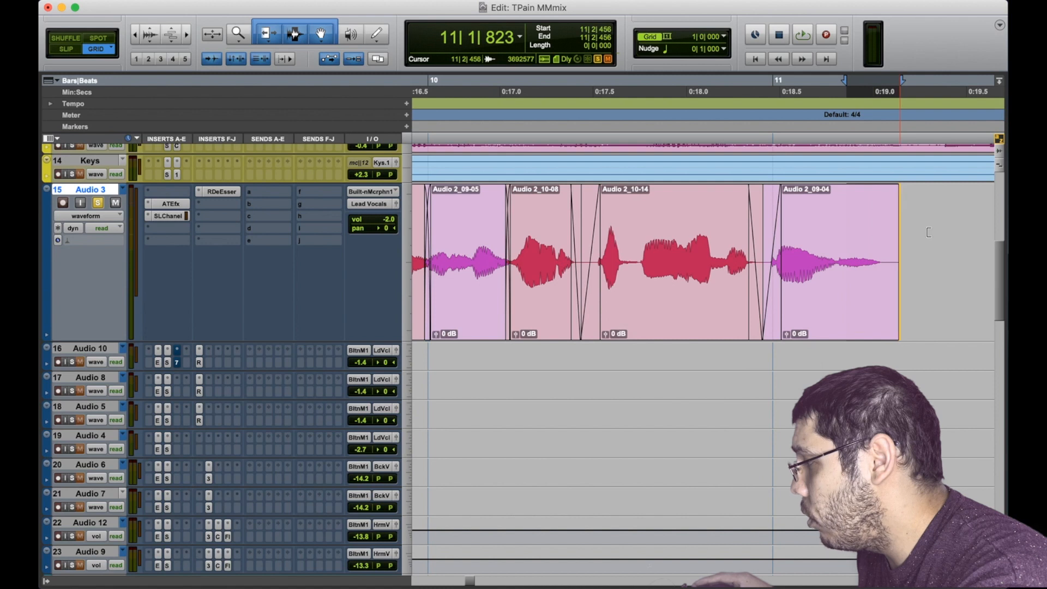
key("super+z")
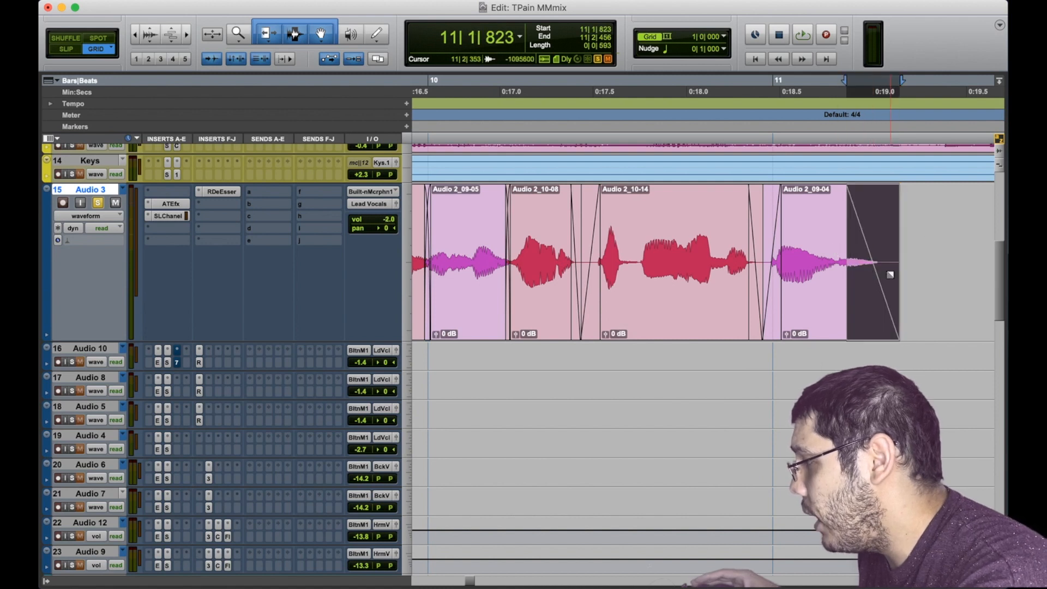
Shorten the fade-in at the start of the Audio 2_09-04 clip to about 0|0|031
left_click(773, 292)
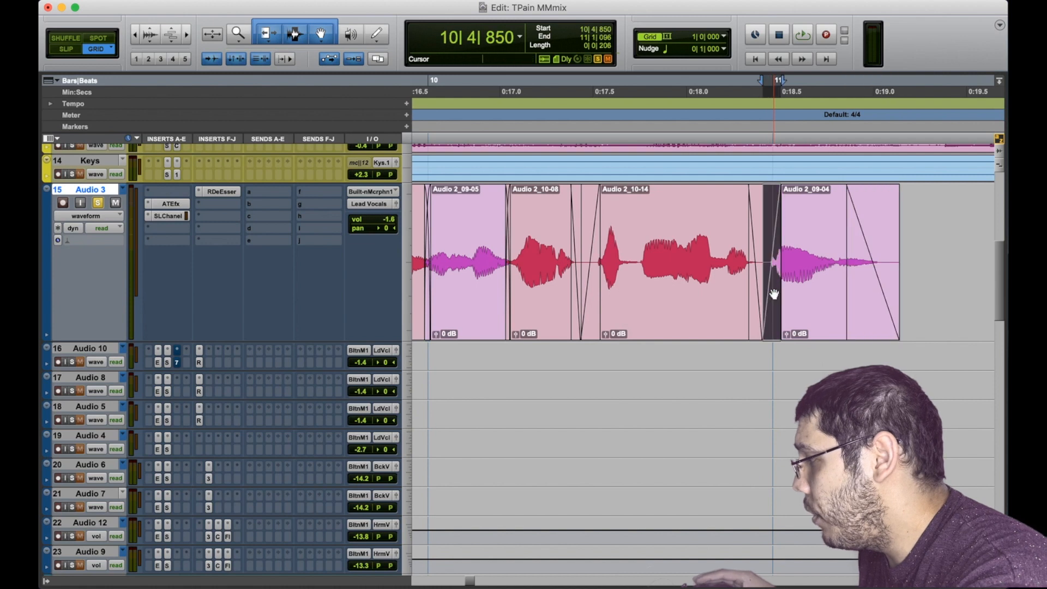
key("alt+f")
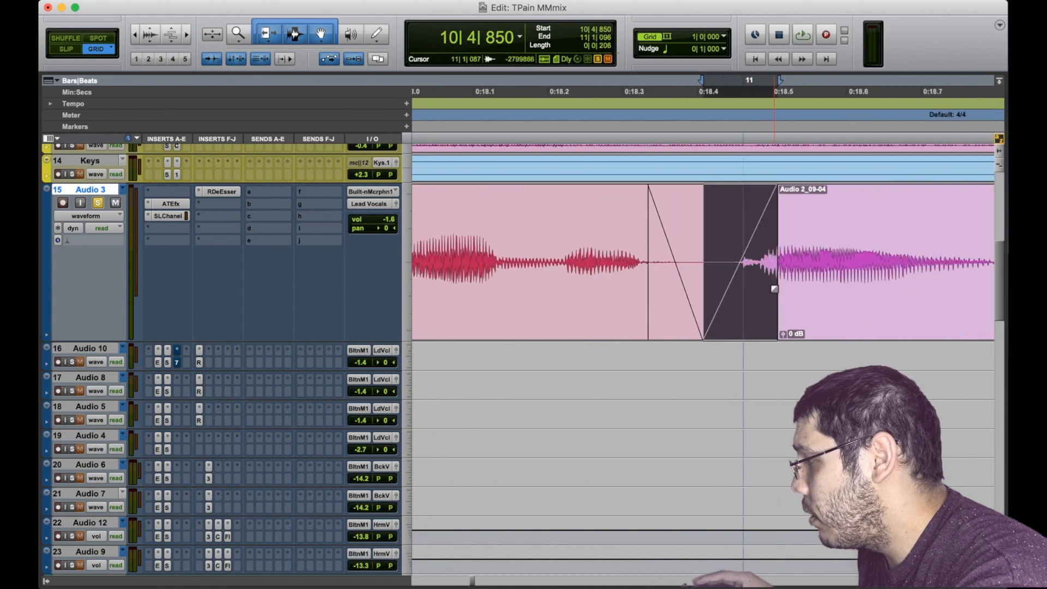
key("space")
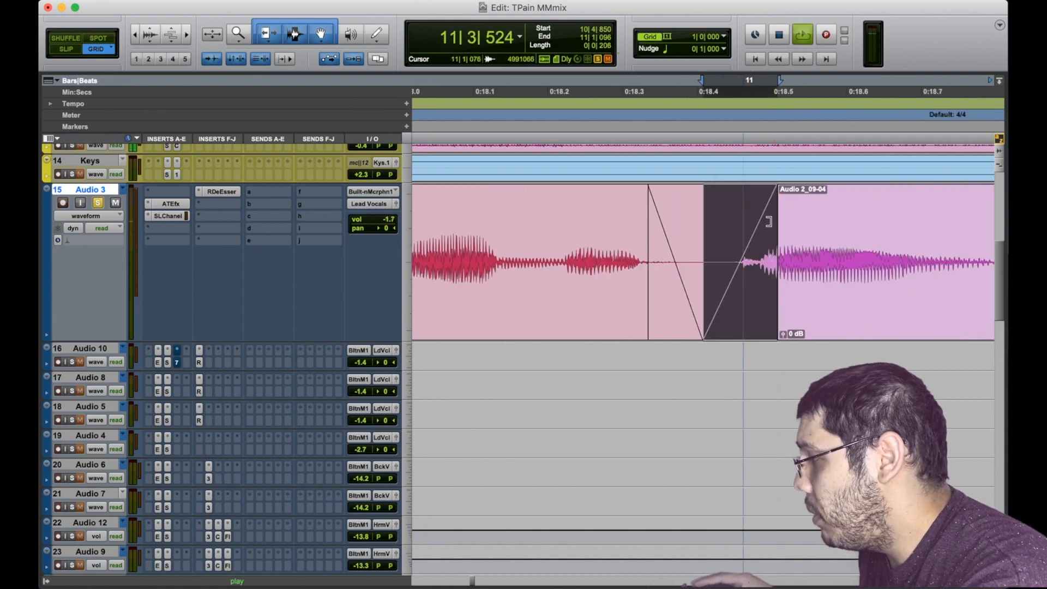
left_click_drag(769, 221, 717, 230)
key("space")
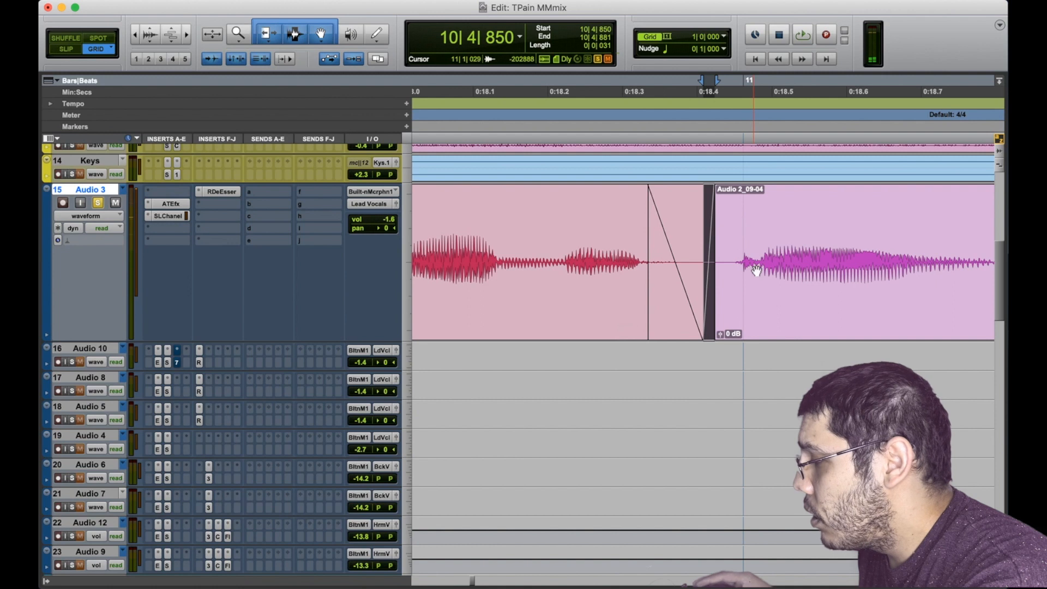
Play the vocal from 10|4|517 to hear the shortened fade-in
left_click(583, 214)
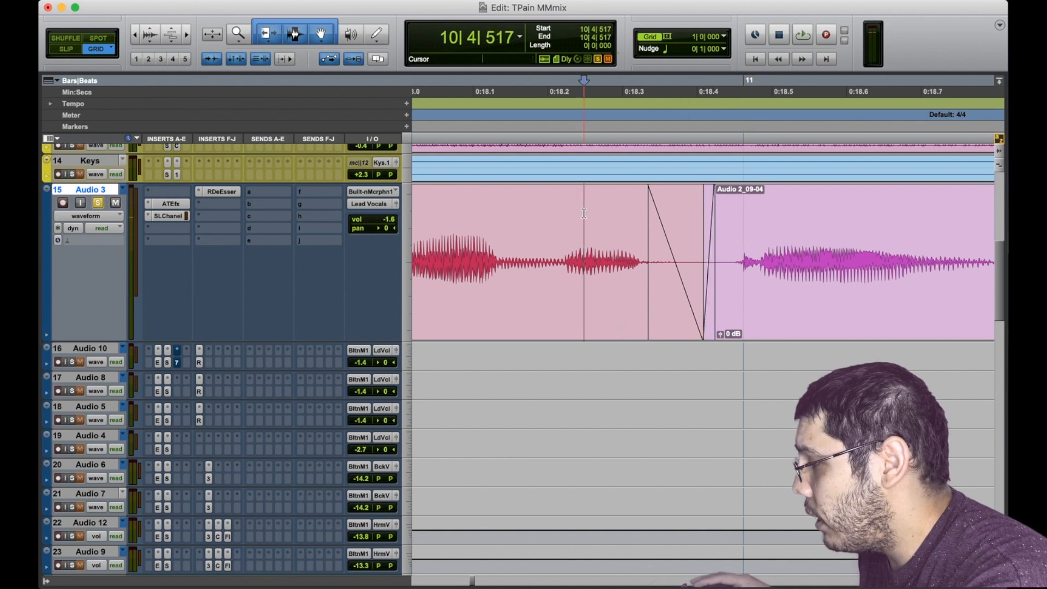
key("space")
key("space")
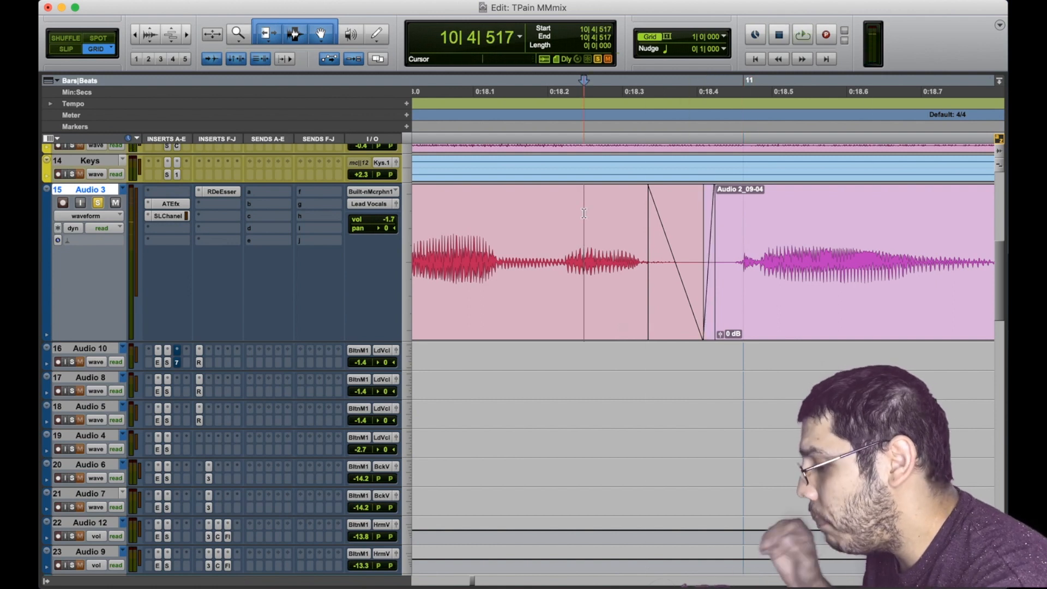
Undo the fade-in shortening and play the vocal from 10|4|400 for comparison
key("super+z")
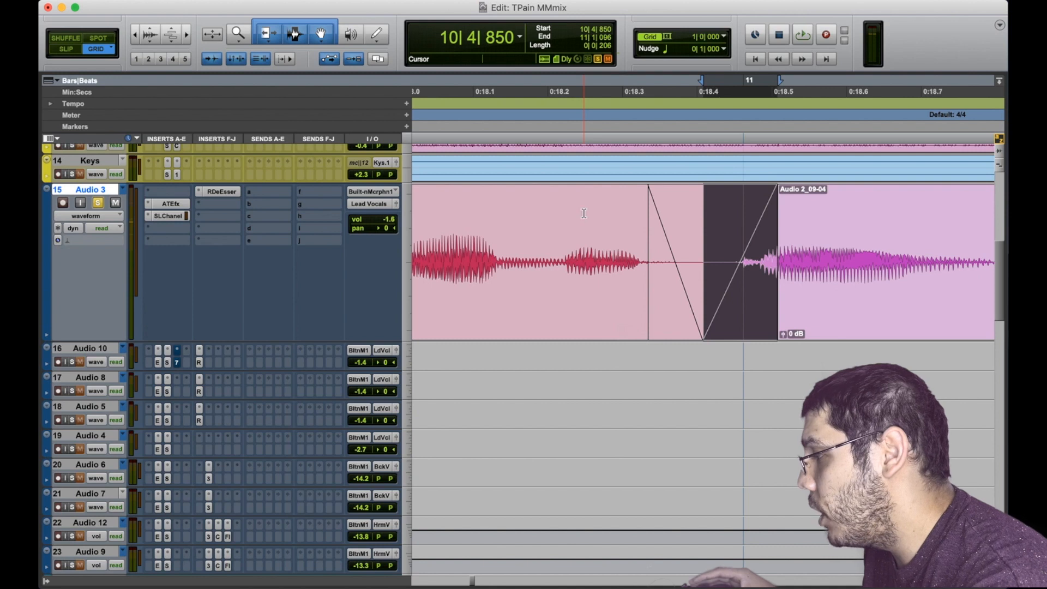
left_click(543, 209)
key("space")
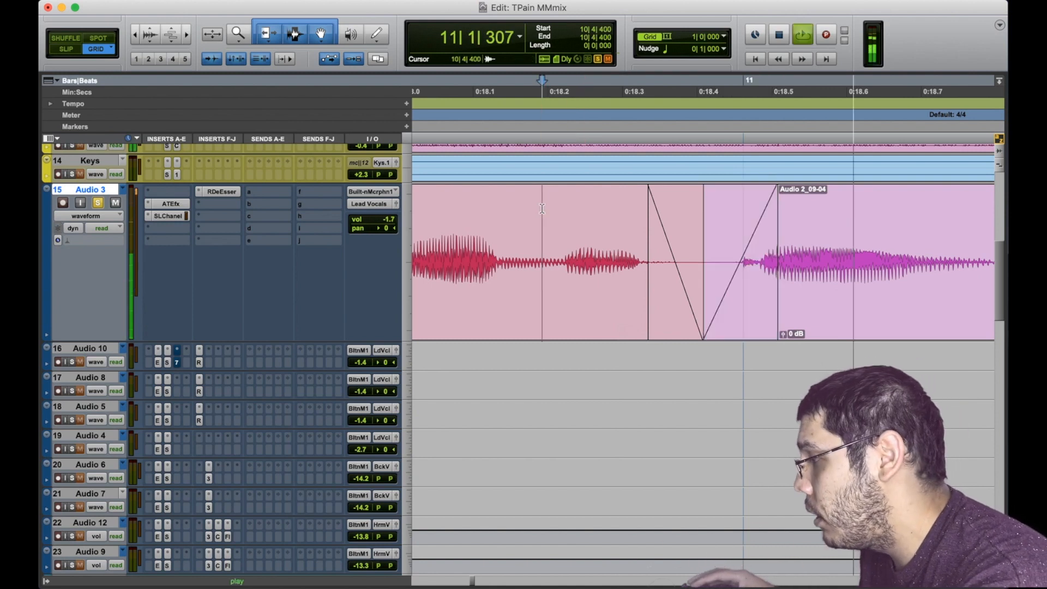
Stop playback and play the Audio 3 vocal from 12|2|379 through the Audio 2_15-08 clip
key("r")
key("r")
key("r")
key("space")
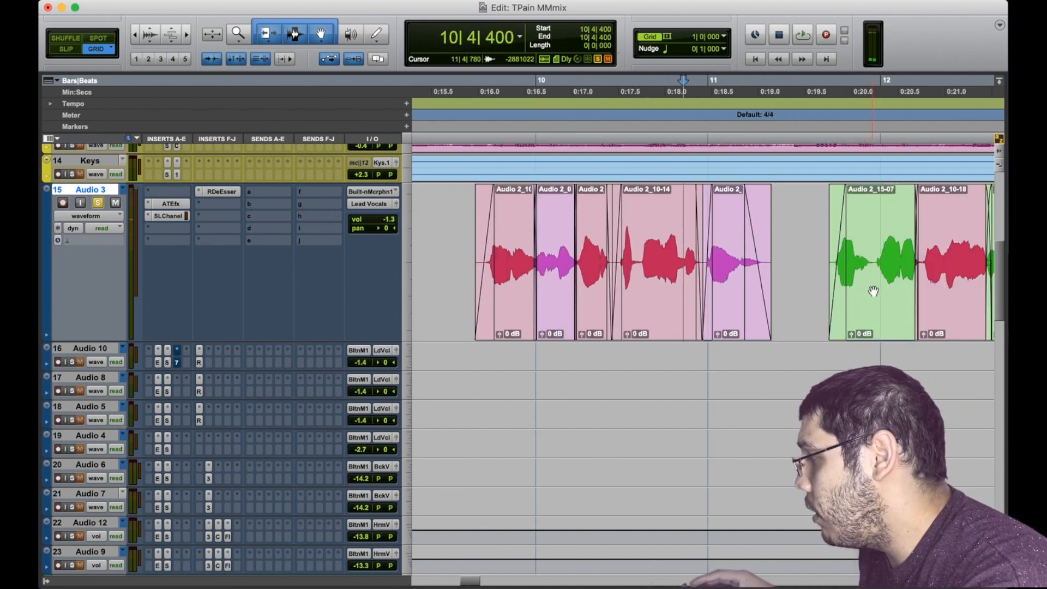
left_click(873, 290)
key("t")
scroll(876, 295, "right", 10)
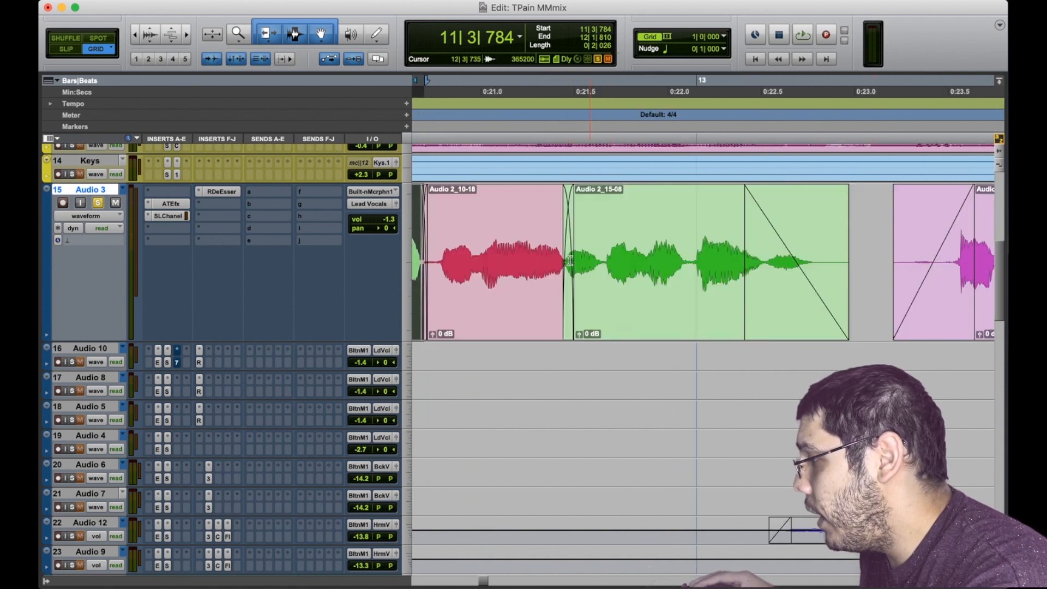
left_click(472, 212)
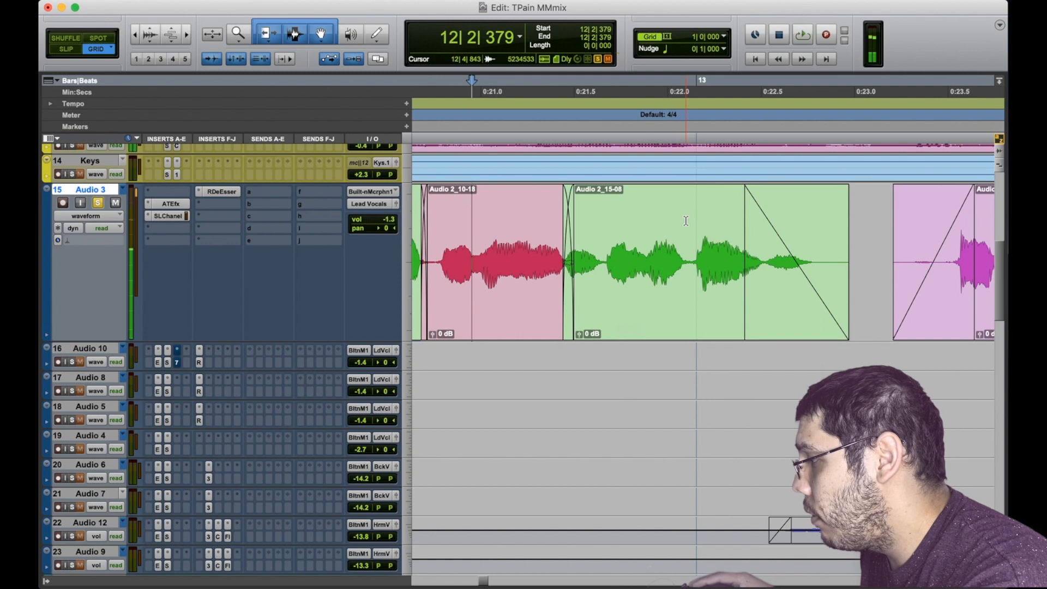
key("space")
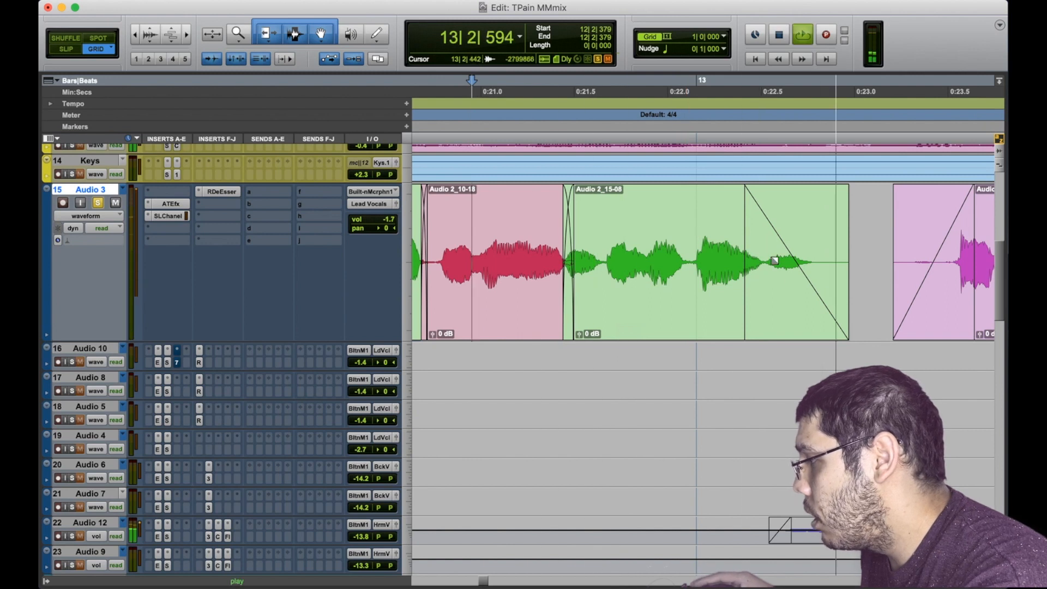
key("space")
Play the Audio 3 vocal from 13|3|836 through the Audio 2_08-03 clip
scroll(820, 282, "right", 5)
left_click(555, 223)
key("space")
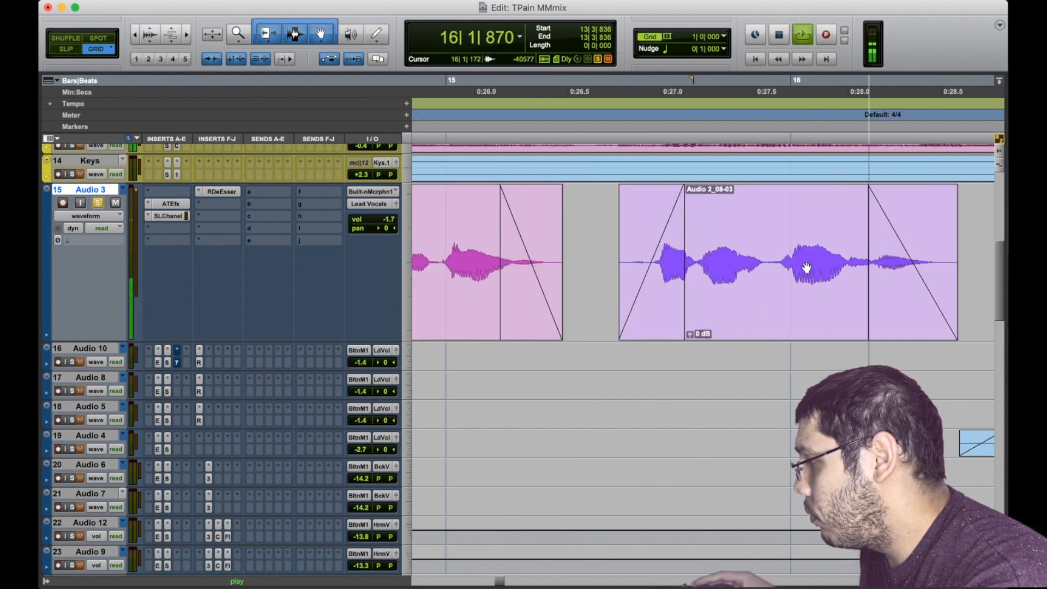
key("space")
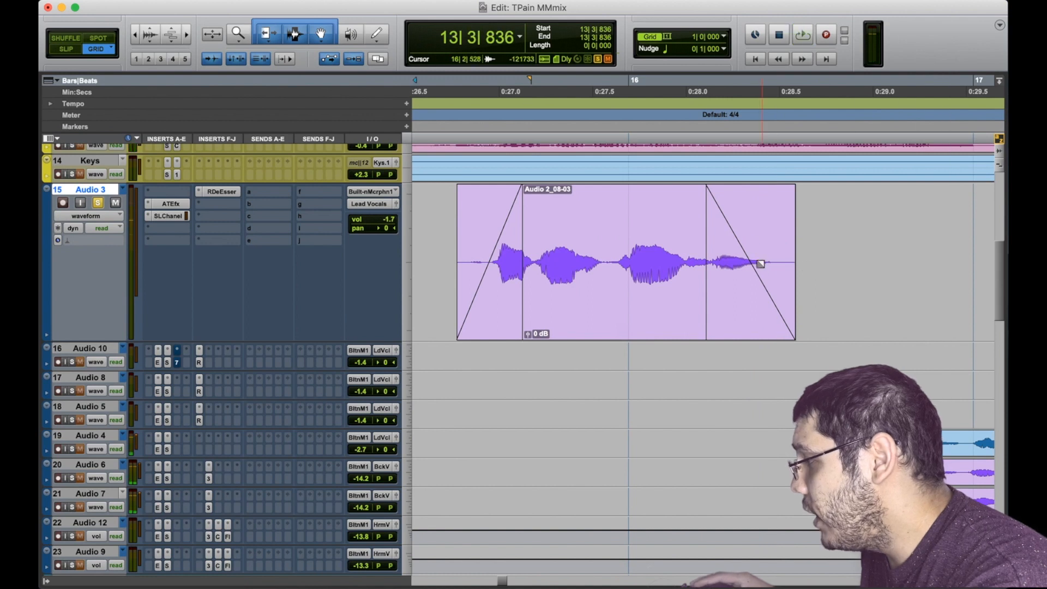
Try to change the fade-out at the end of the Audio 2_08-03 clip and undo the change
left_click_drag(710, 224, 809, 234)
key("super+z")
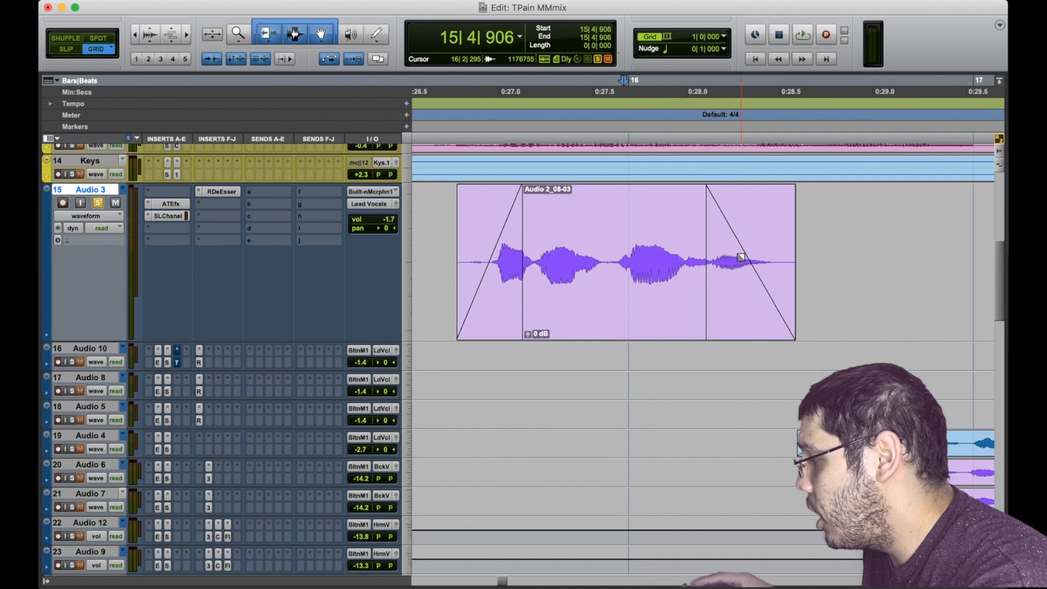
Split the Audio 2_54-39 clip on Audio 7 at 16|4|362, with a 0|0|049 fade-out before and a 0|0|083 fade-in after the split
key("r")
key("r")
left_click(770, 452)
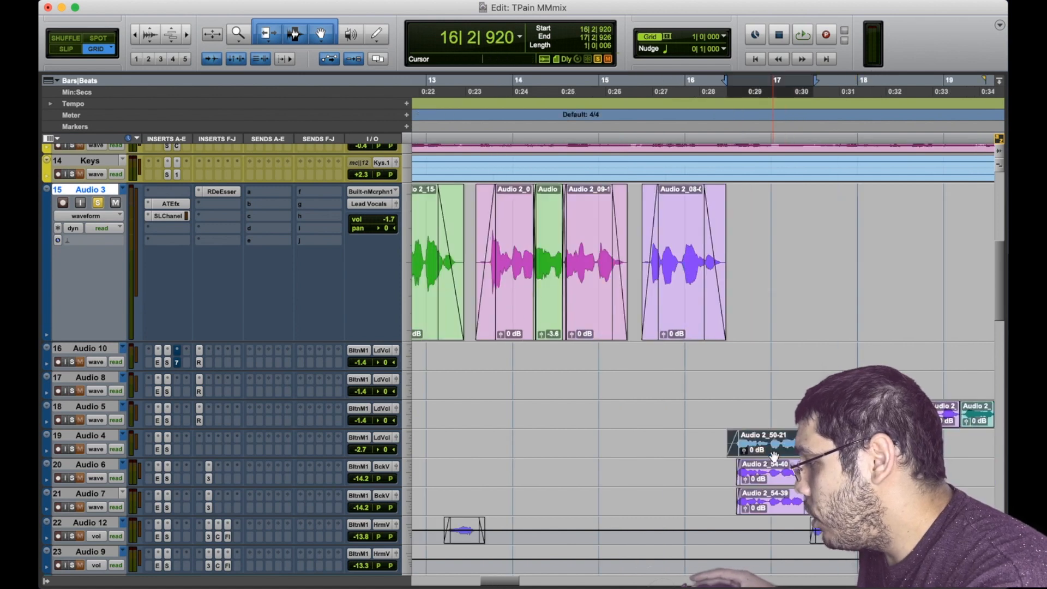
key("t")
key("t")
key("t")
scroll(775, 457, "down", 3)
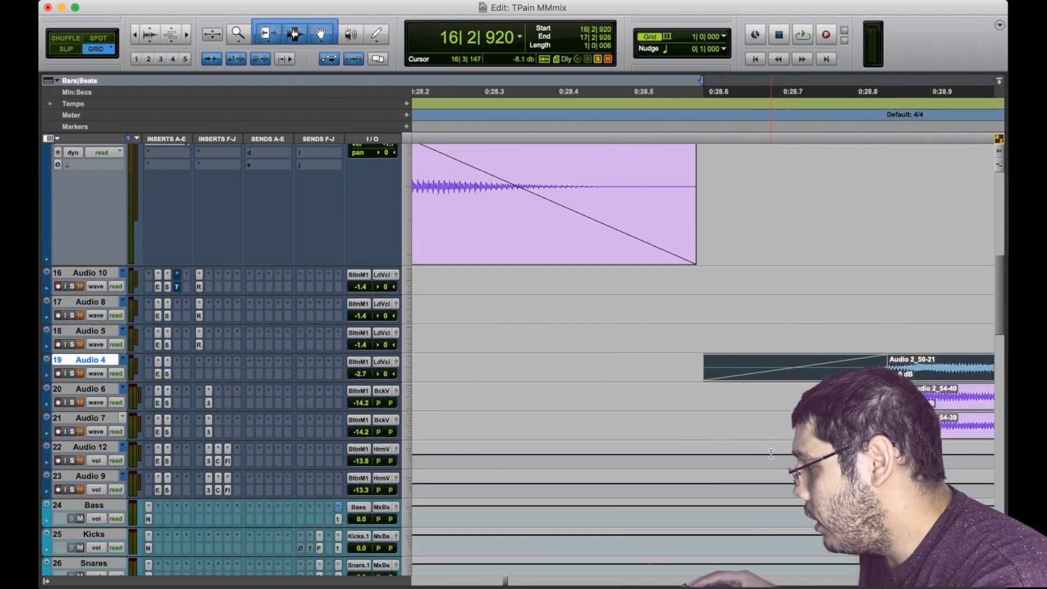
scroll(774, 453, "right", 10)
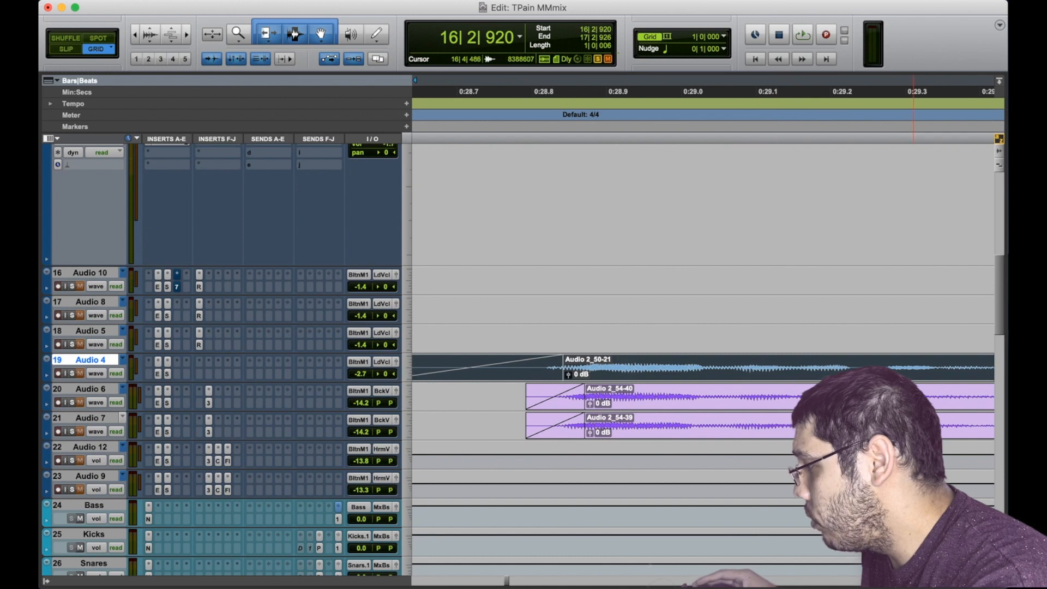
scroll(704, 396, "right", 2)
left_click(837, 361)
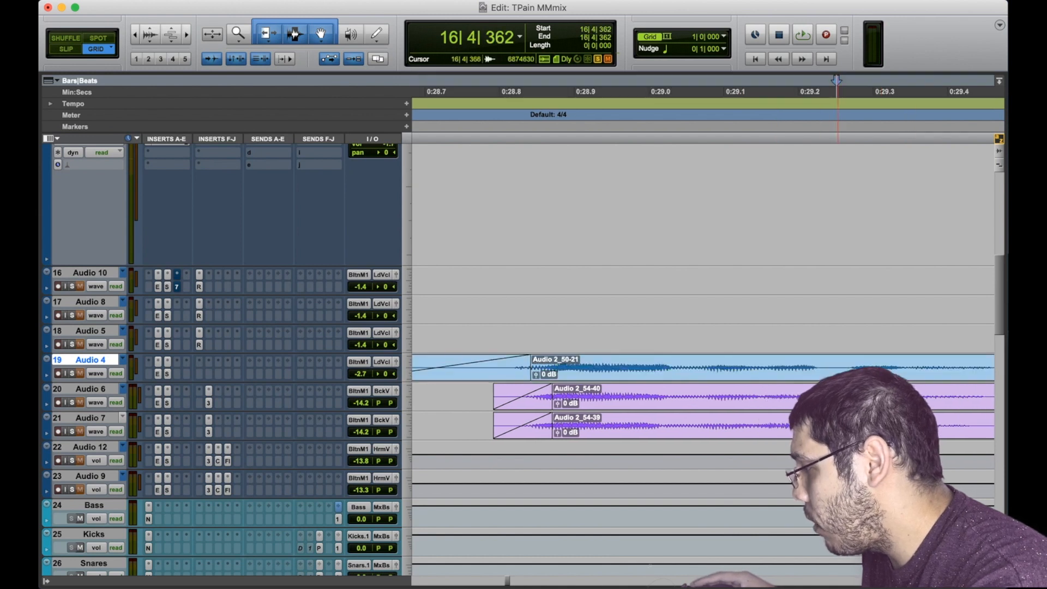
key("shift+Tab")
key("semicolon")
key("semicolon")
key("alt+shift+Tab")
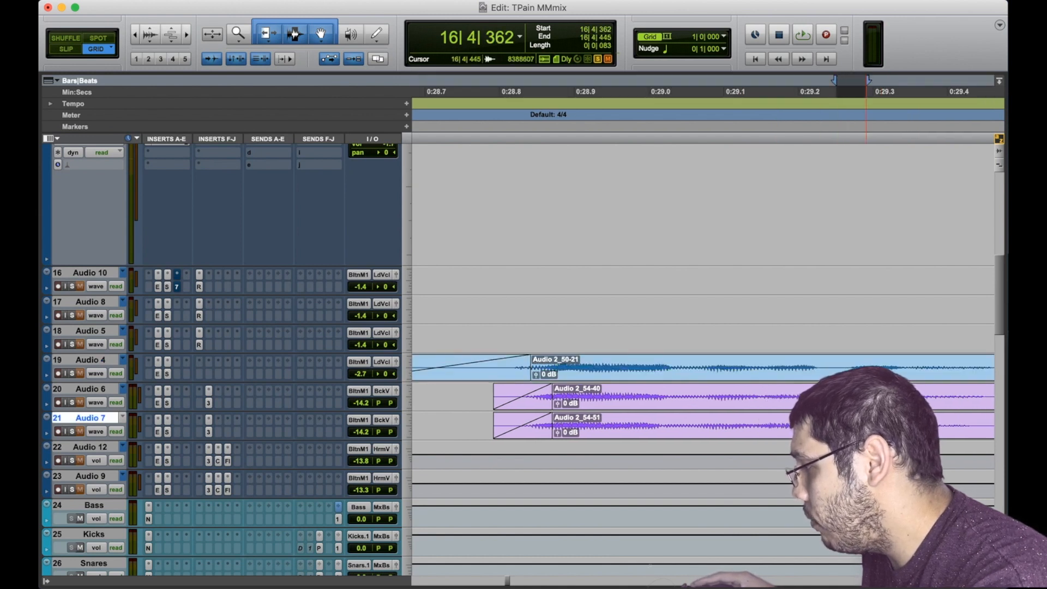
key("alt+shift+Tab")
left_click(820, 421, "shift")
Find the Audio 2_59-22 clip on Audio 5 and play its curved fade-in from 19|3|661
scroll(820, 421, "right", 20)
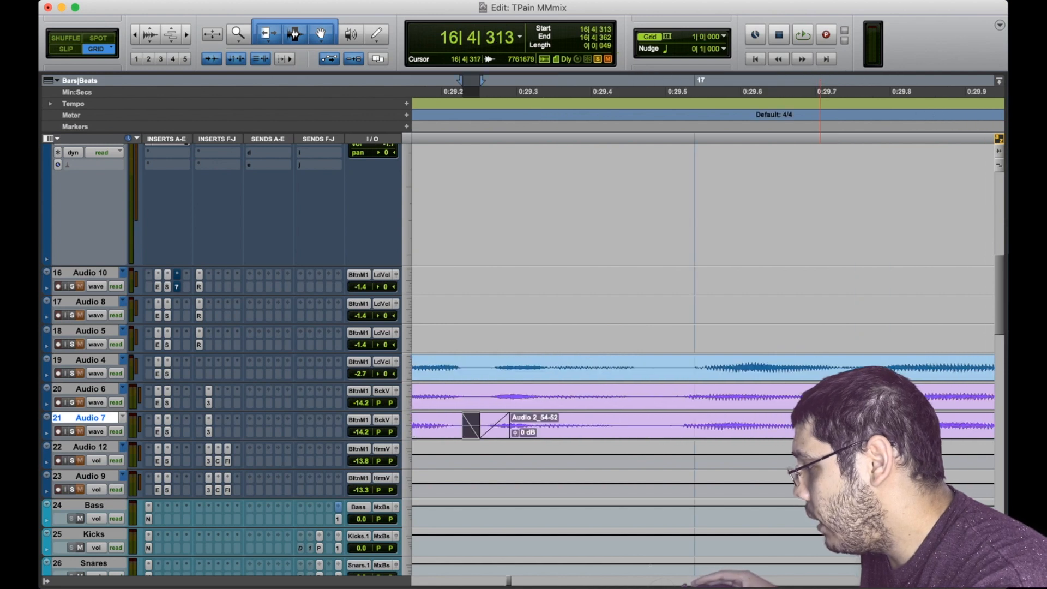
scroll(820, 421, "right", 20)
key("r")
key("r")
key("r")
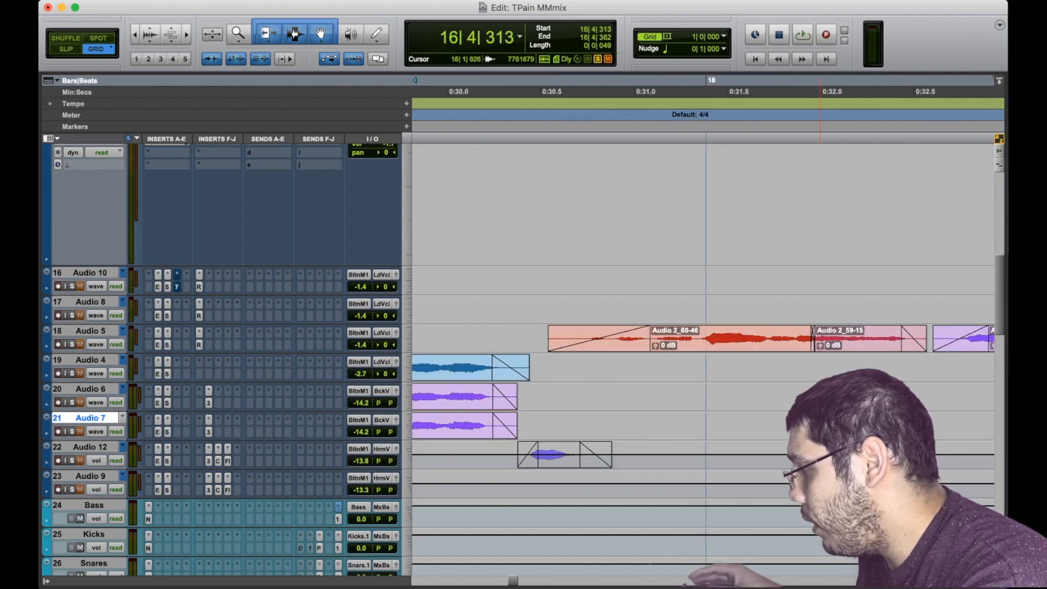
scroll(821, 421, "right", 4)
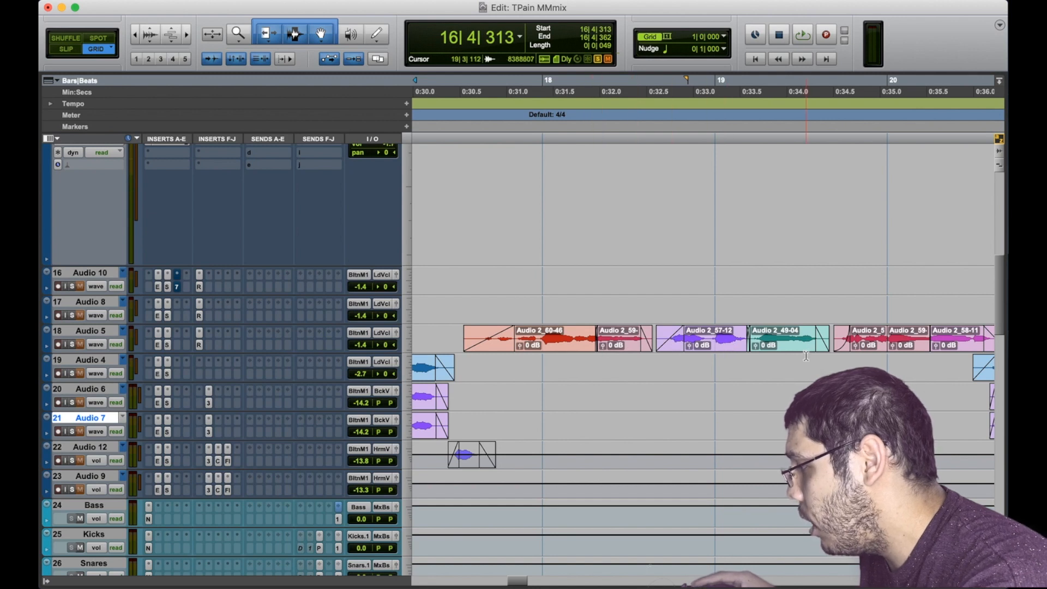
scroll(806, 356, "right", 5)
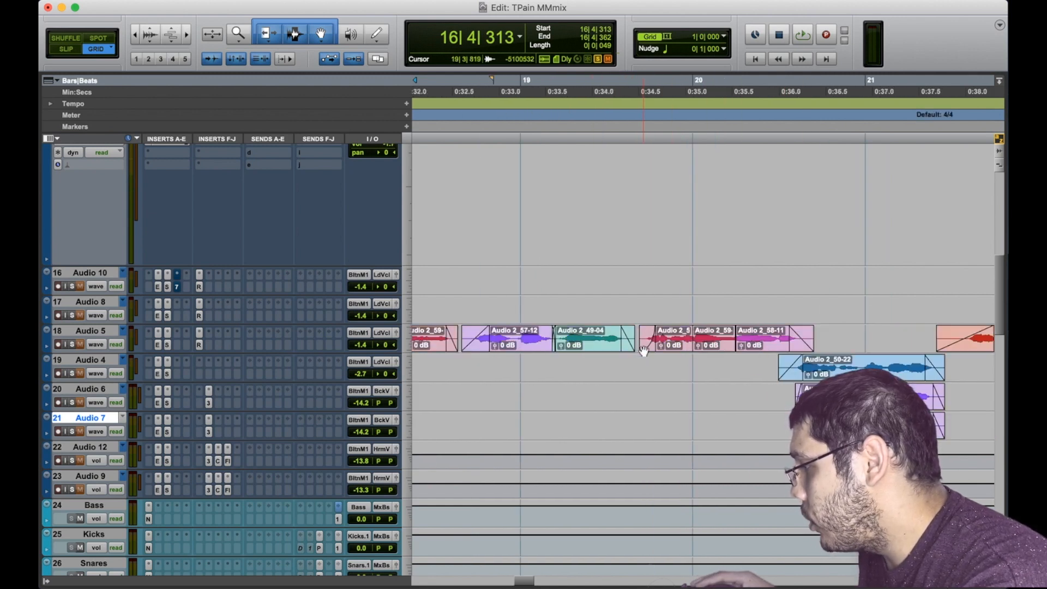
left_click(665, 348)
key("t")
key("t")
key("t")
key("t")
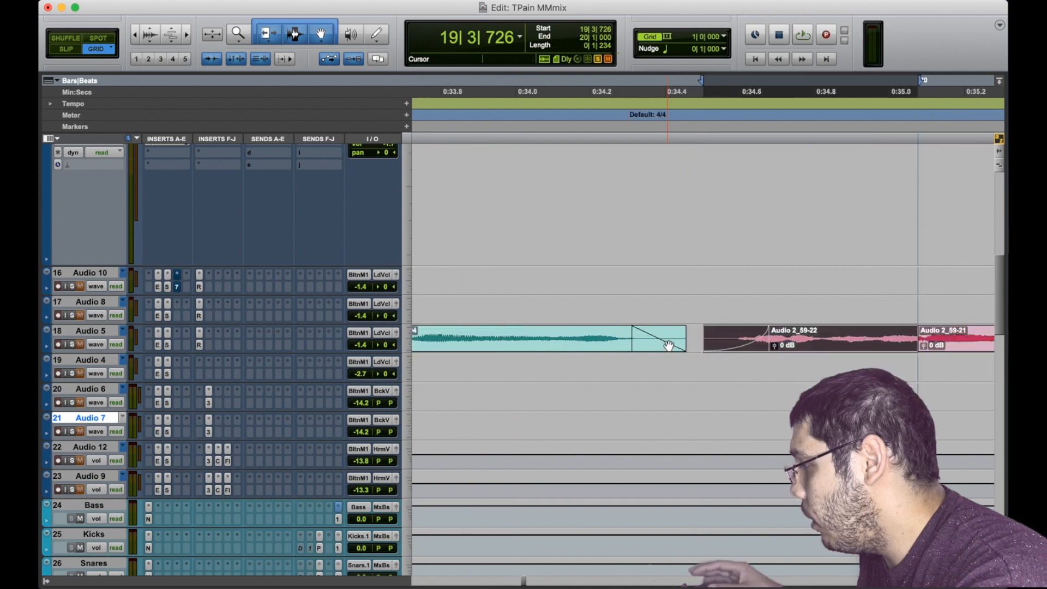
key("r")
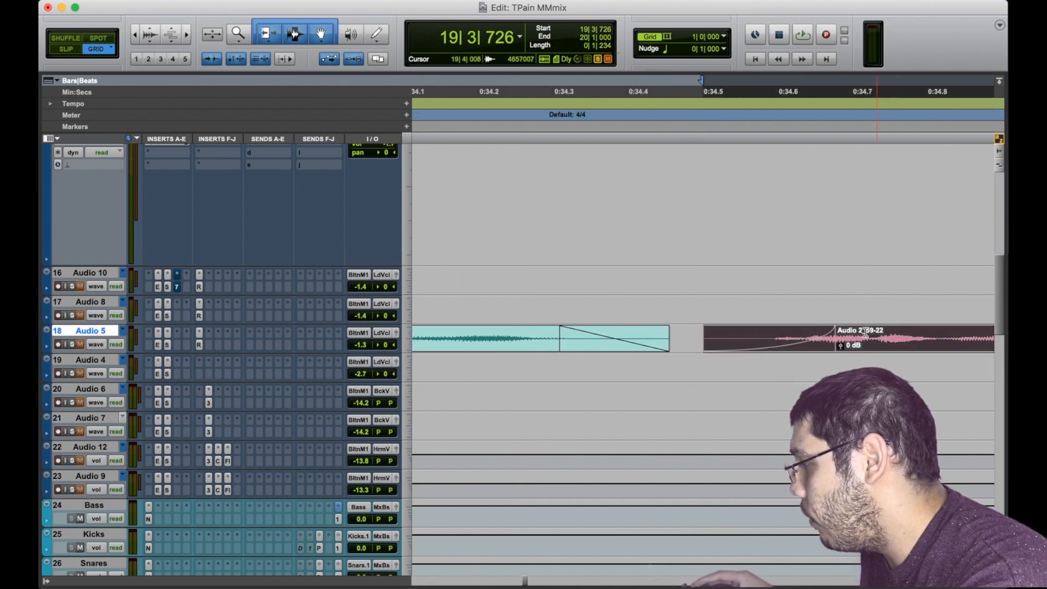
left_click(681, 334)
key("space")
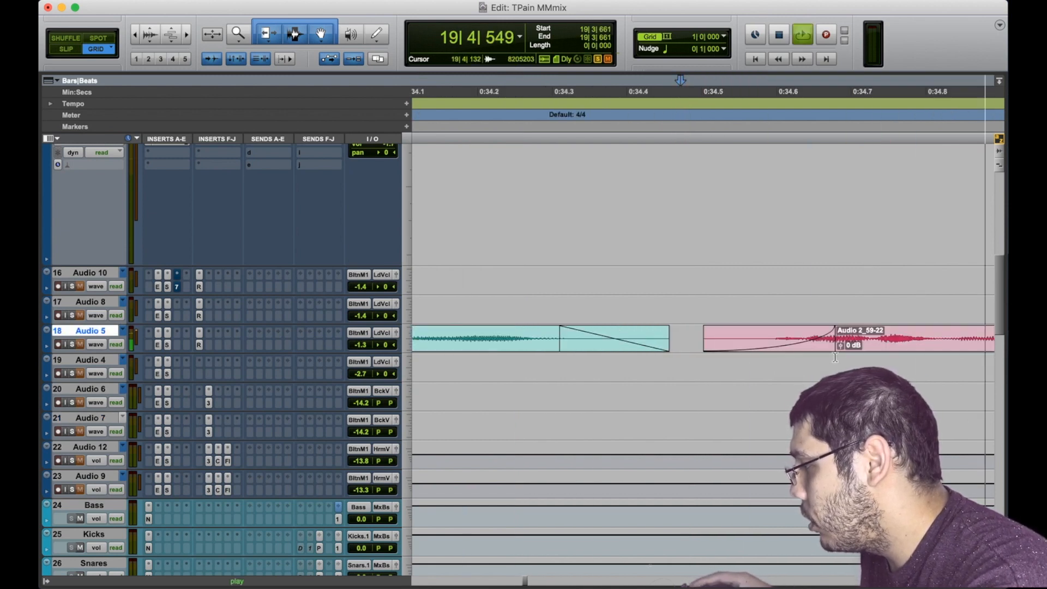
key("space")
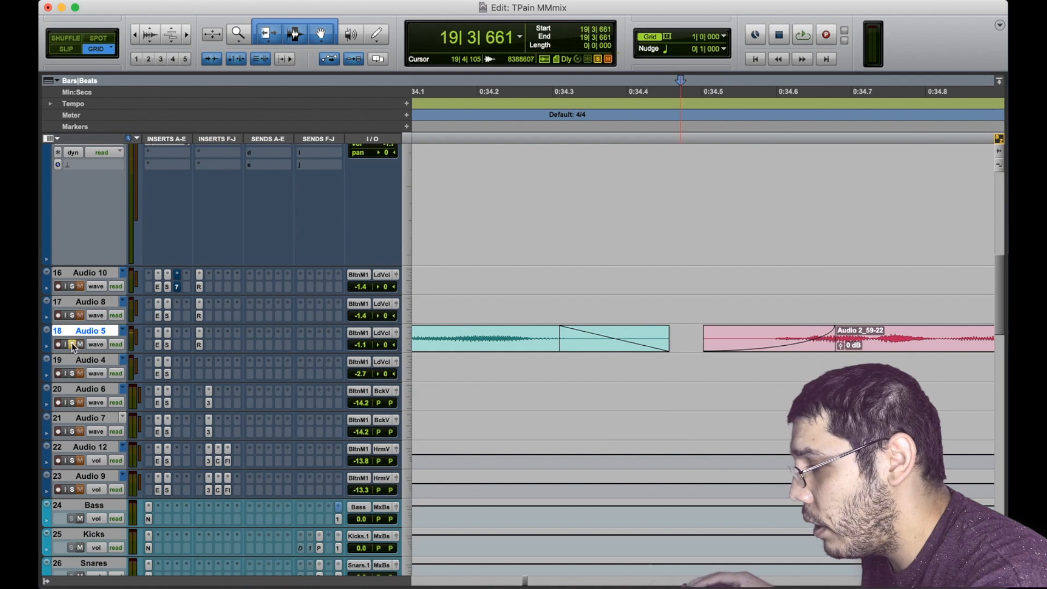
Solo the Audio 5 track and replay the Audio 2_59-22 fade-in from 19|3|661 several times
key("space")
key("space")
key("space")
key("space")
key("space")
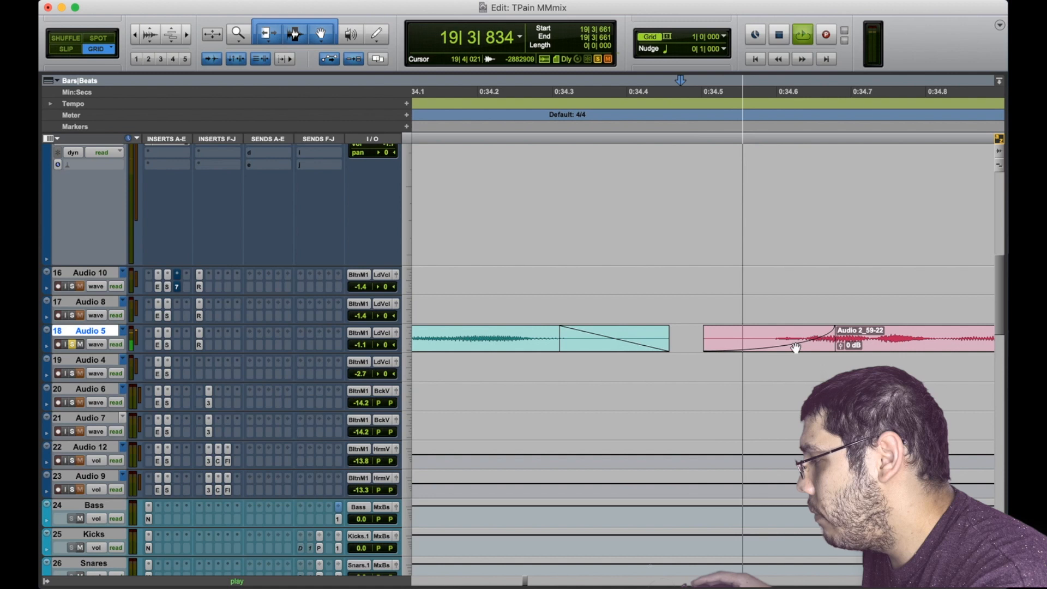
key("space")
Change the In Shape of the Audio 2_59-22 clip's fade-in to the linear preset curve
left_click(795, 348)
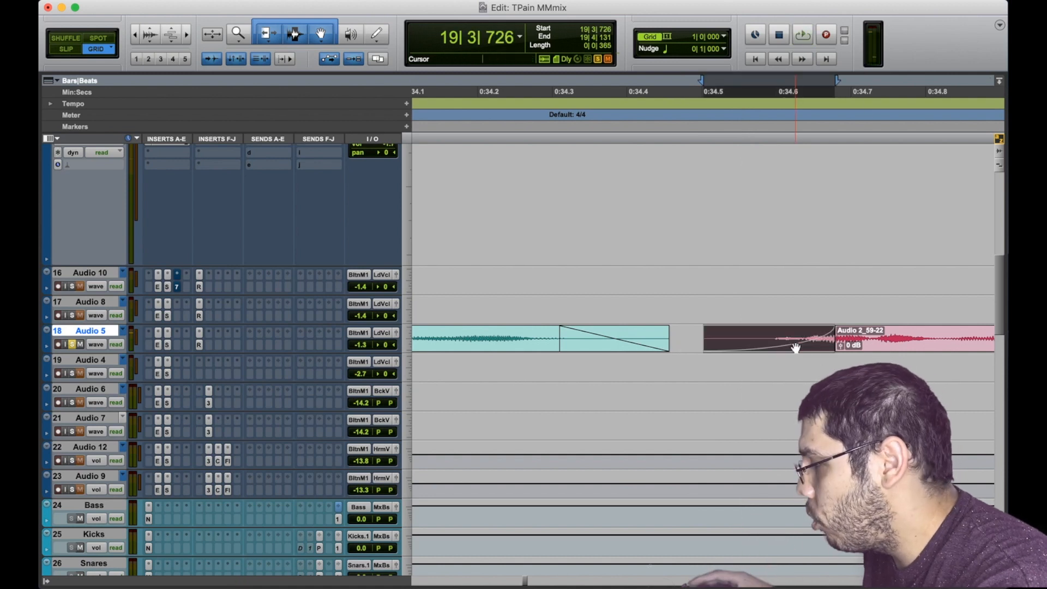
double_click(796, 347)
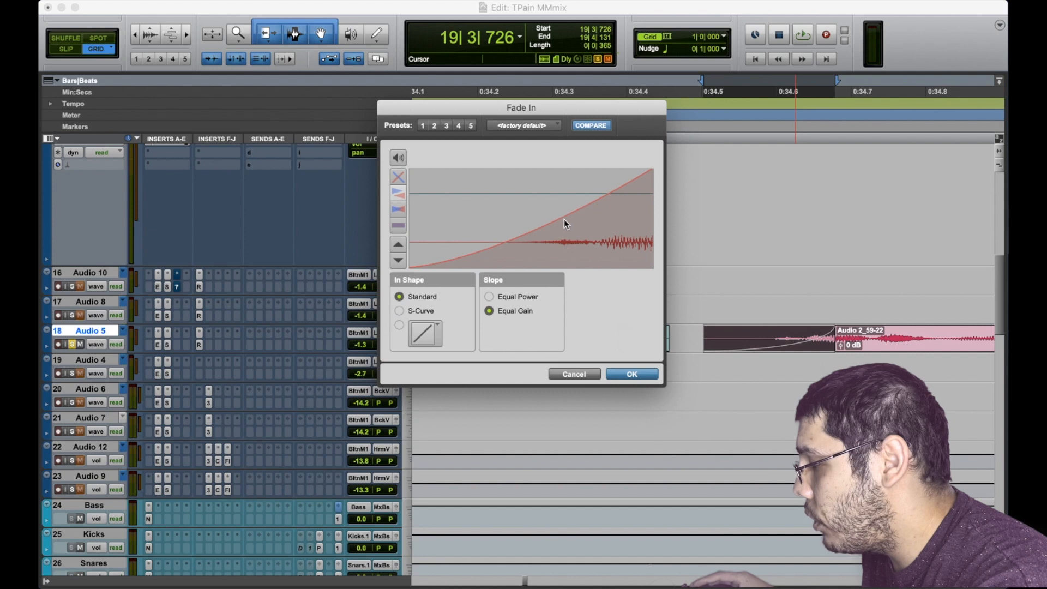
left_click(400, 325)
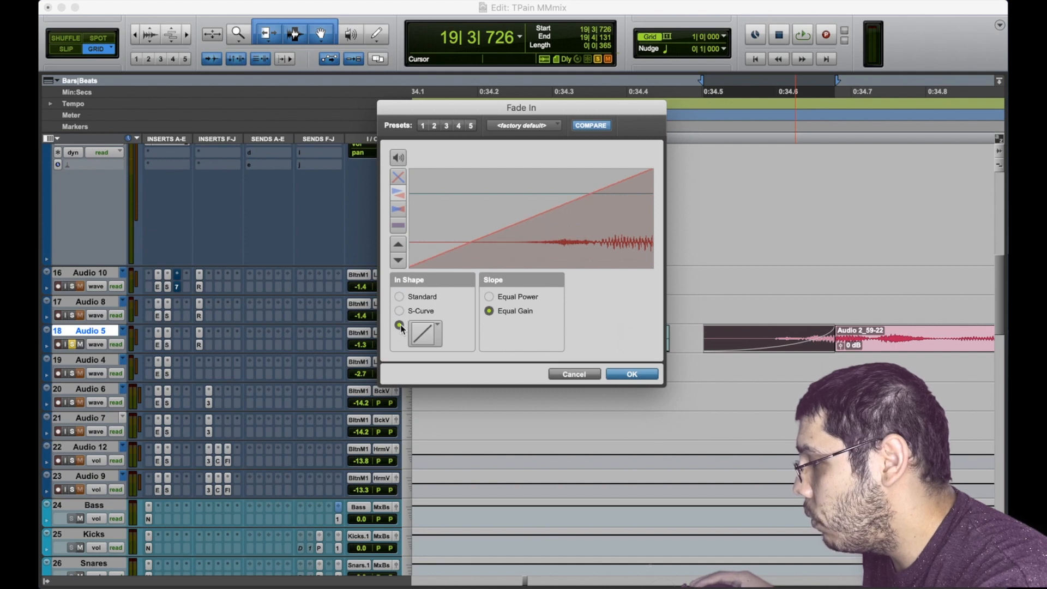
left_click(637, 374)
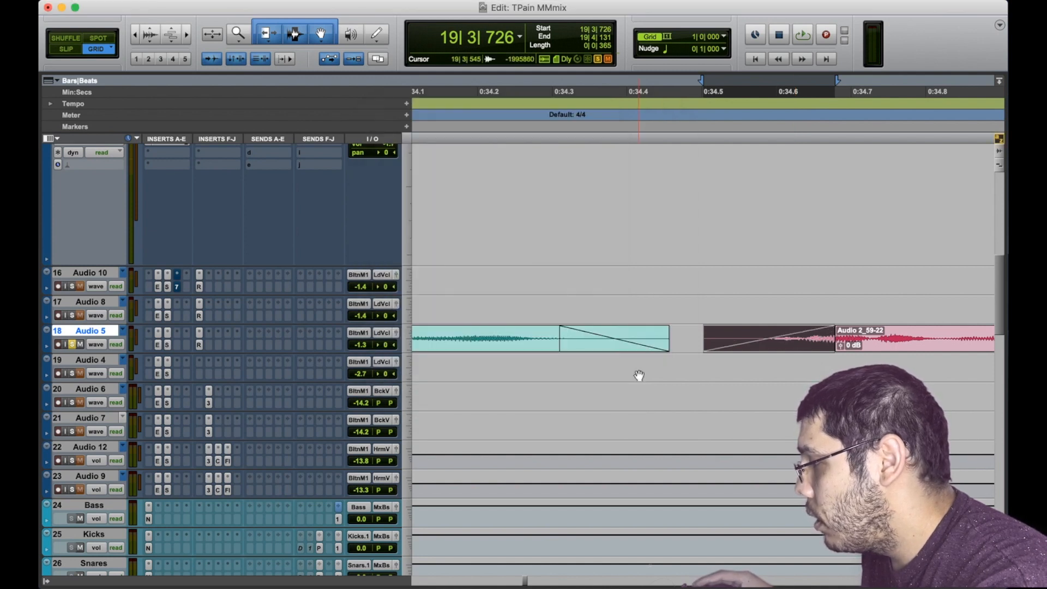
Play the soloed Audio 5 vocal from 19|3|678 to hear the linear fade-in
left_click(687, 329)
key("space")
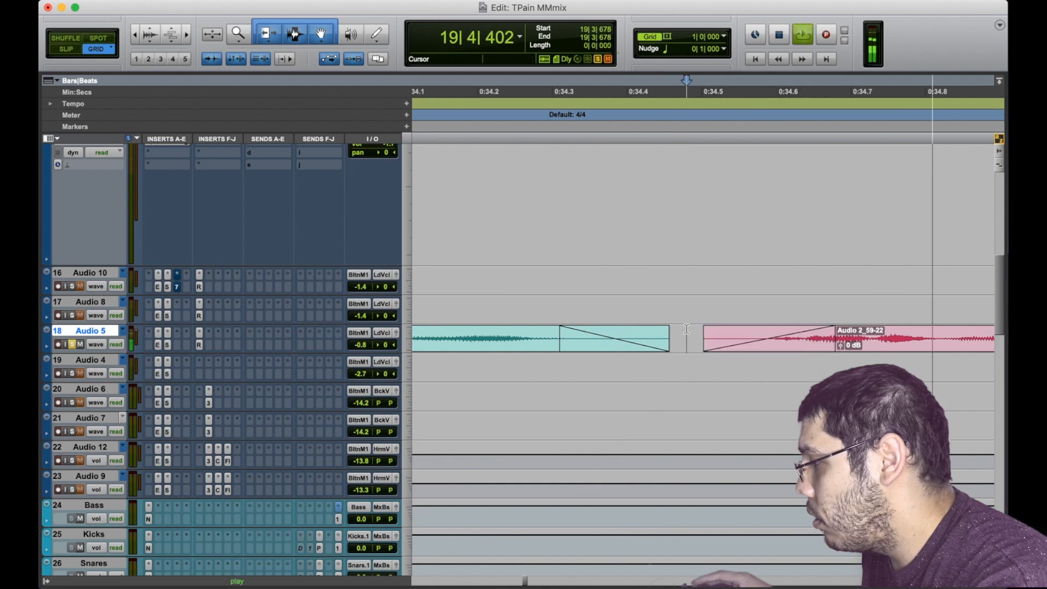
key("space")
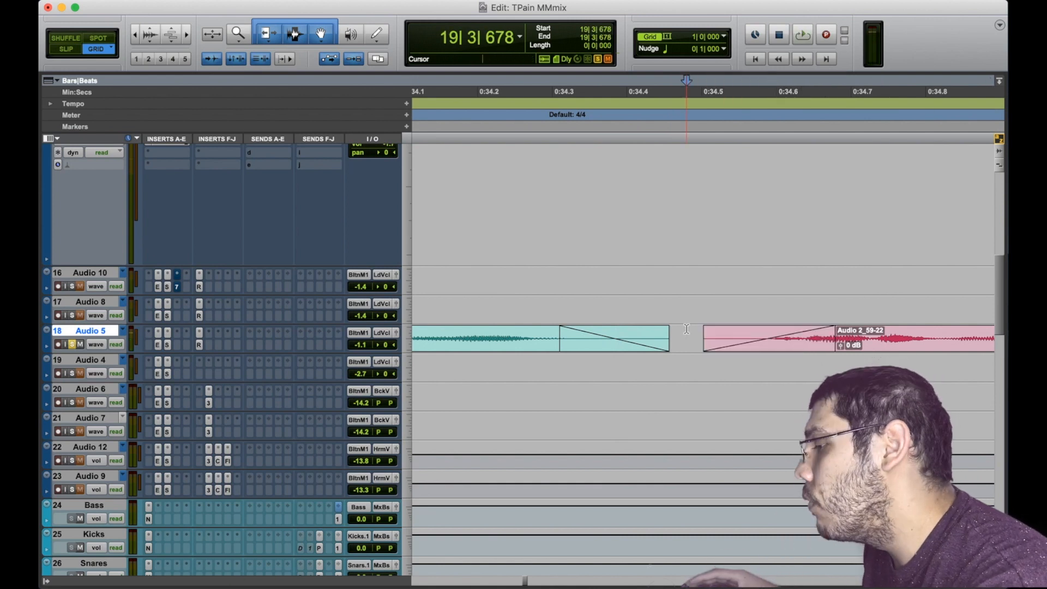
Undo the fade-in shape change and play Audio 5 from 19|3|678 for comparison
key("super+z")
left_click(686, 329)
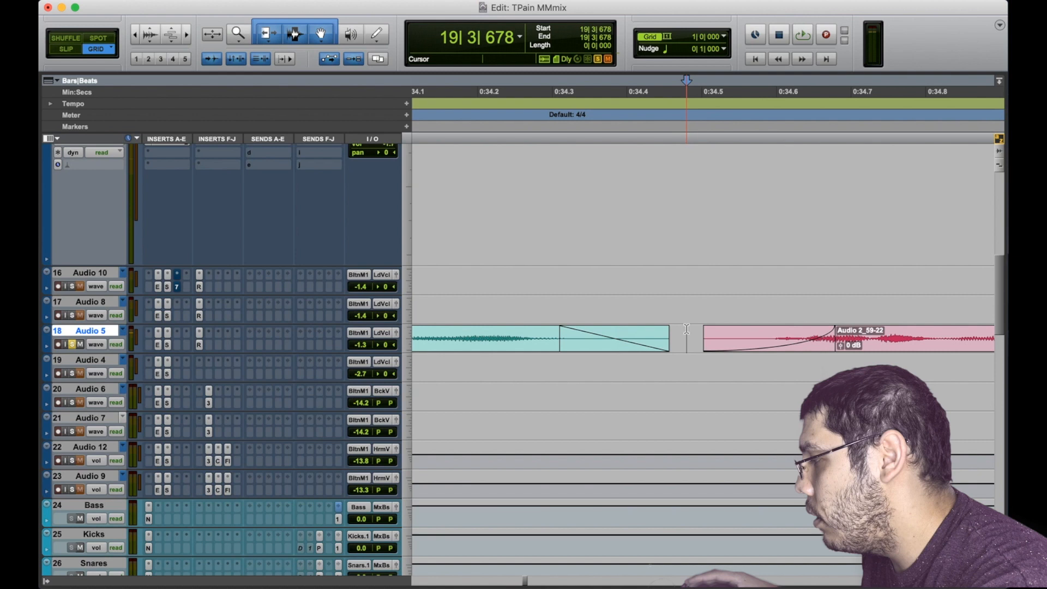
key("space")
Extend the start of the Audio 2_19-13 clip on Audio 3 back to about 37|1|619 and delete its fade-in
key("super+bracketleft")
key("super+bracketleft")
key("super+bracketleft")
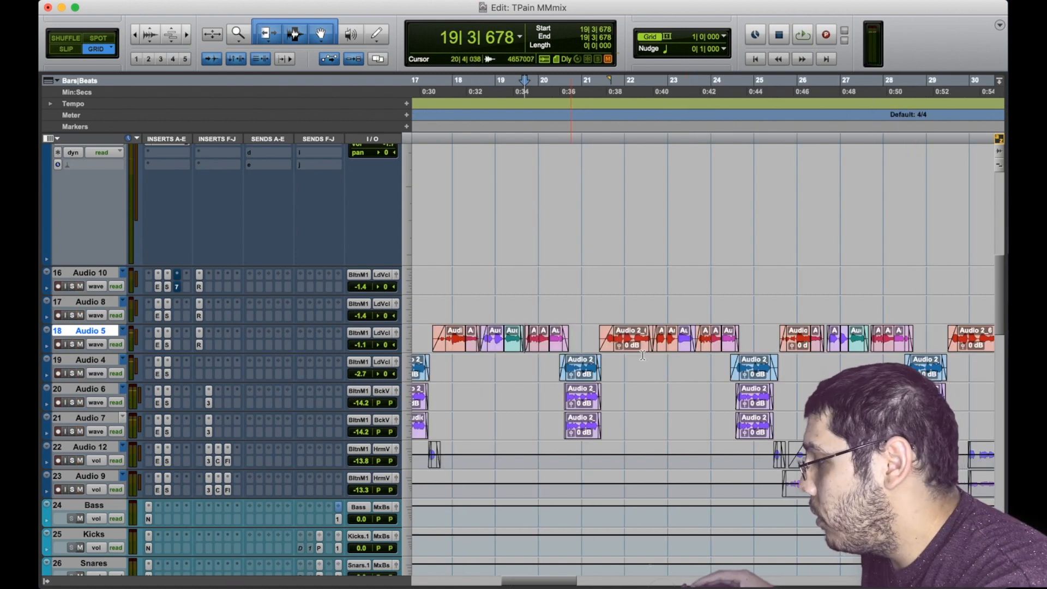
key("super+bracketleft")
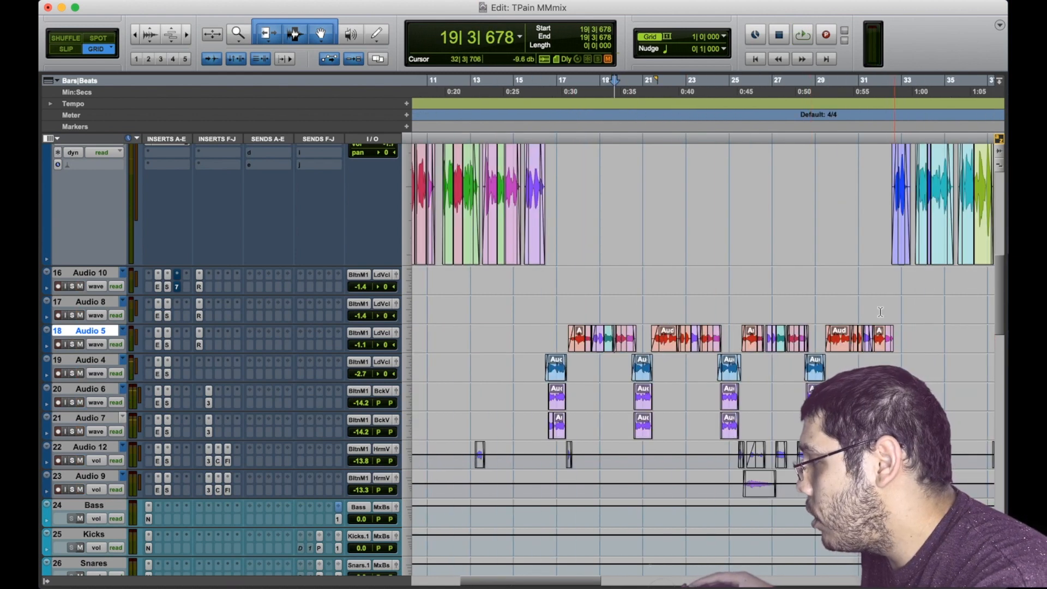
scroll(873, 273, "right", 5)
scroll(851, 262, "up", 5)
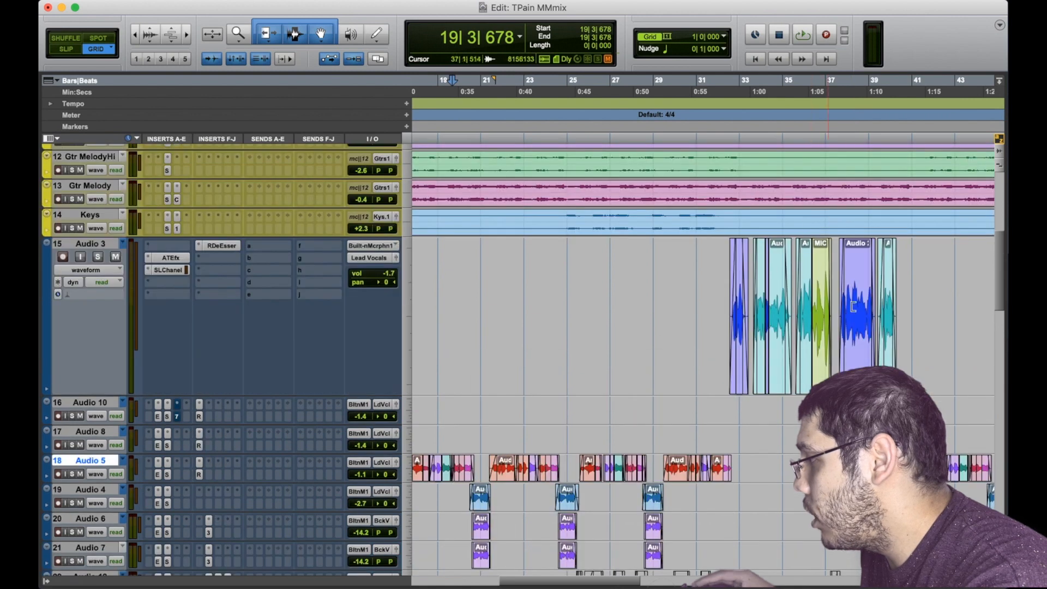
left_click(857, 335)
key("super+bracketright")
key("super+bracketright")
key("super+bracketright")
key("super+bracketright")
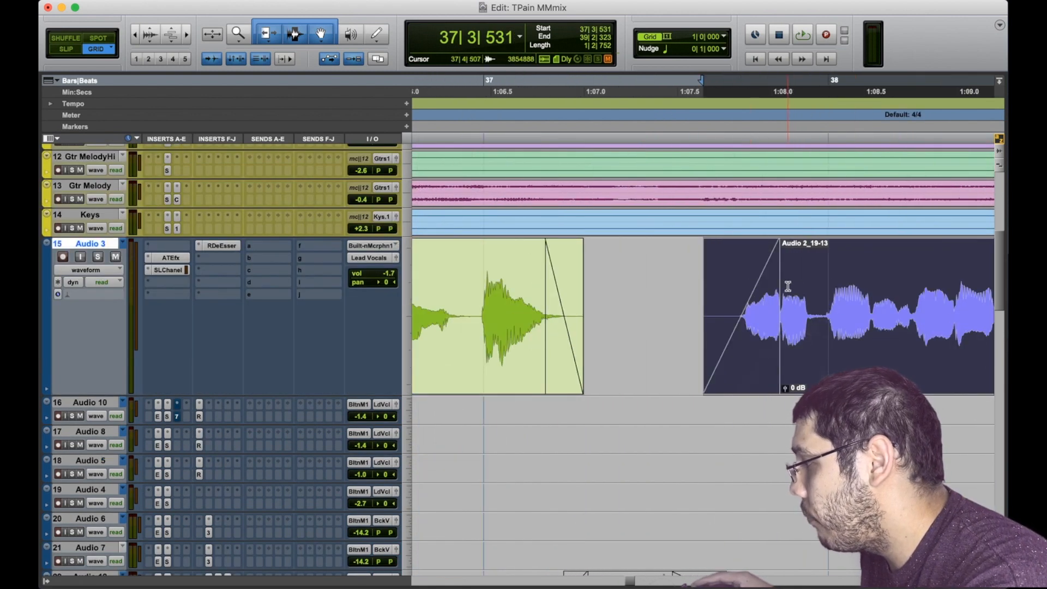
left_click_drag(784, 286, 621, 348)
left_click(604, 362)
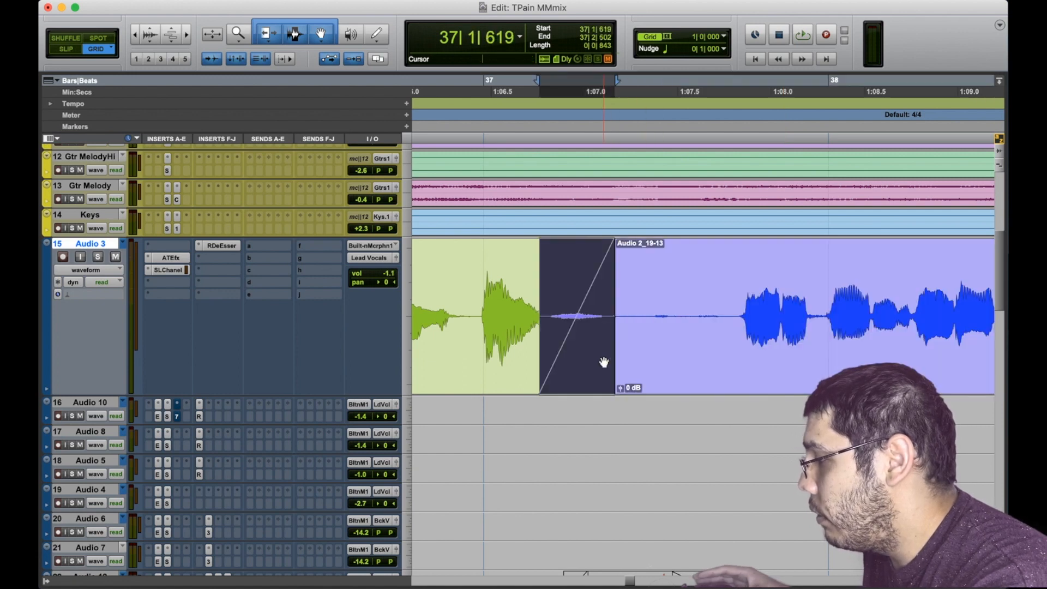
key("Delete")
Solo Audio 3 and play the quiet passage of the Audio 2_19-13 clip from 37|2|329 to 37|3|775
left_click_drag(599, 277, 726, 286)
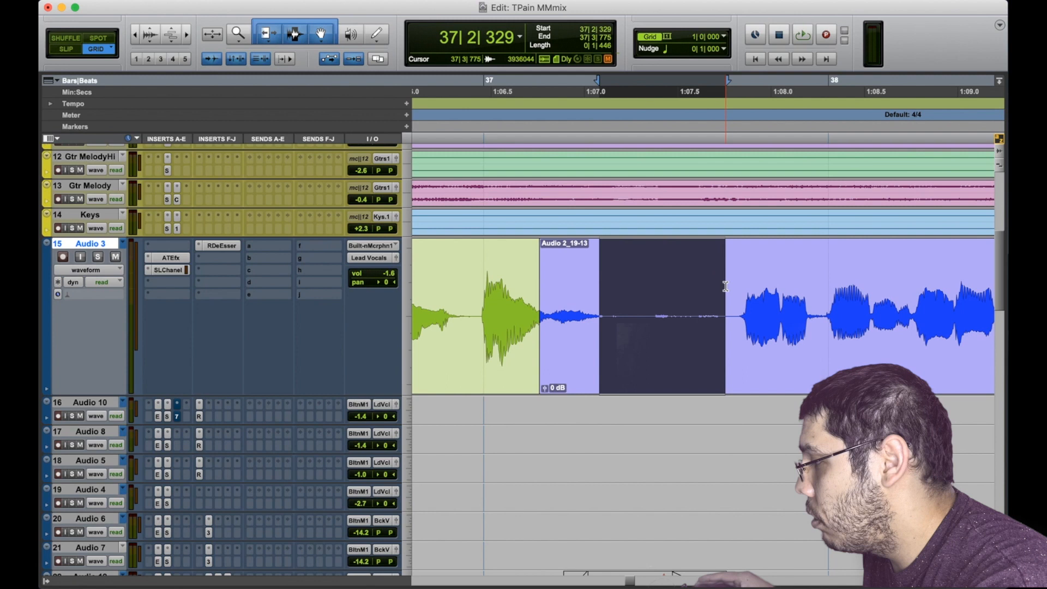
left_click(97, 258)
key("space")
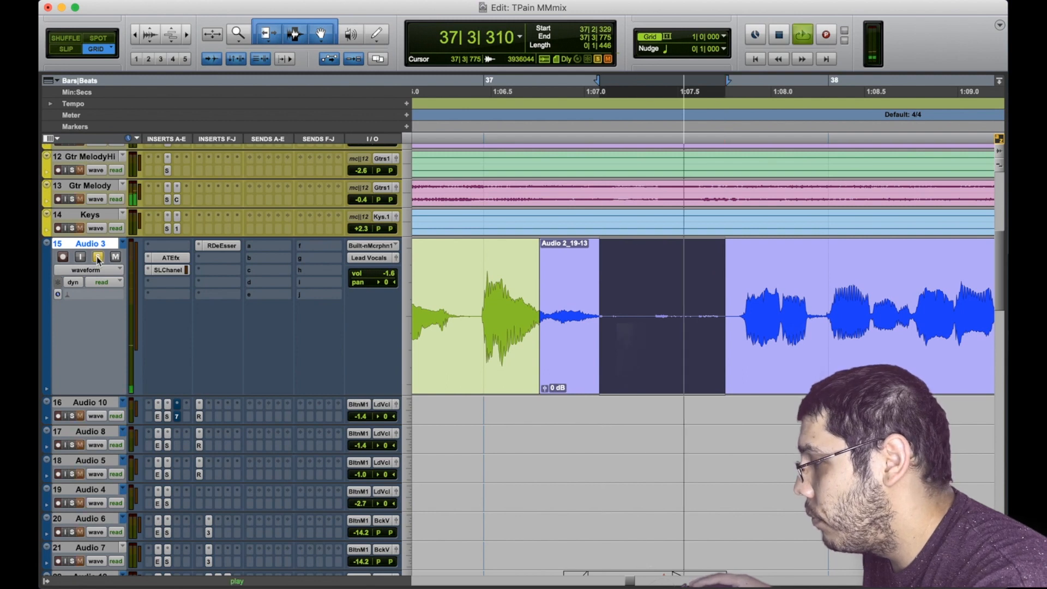
Unsolo Audio 3 and undo both the Audio 2_19-13 clip's fade-in deletion and its start extension
key("space")
left_click(98, 258)
key("super+z")
key("super+z")
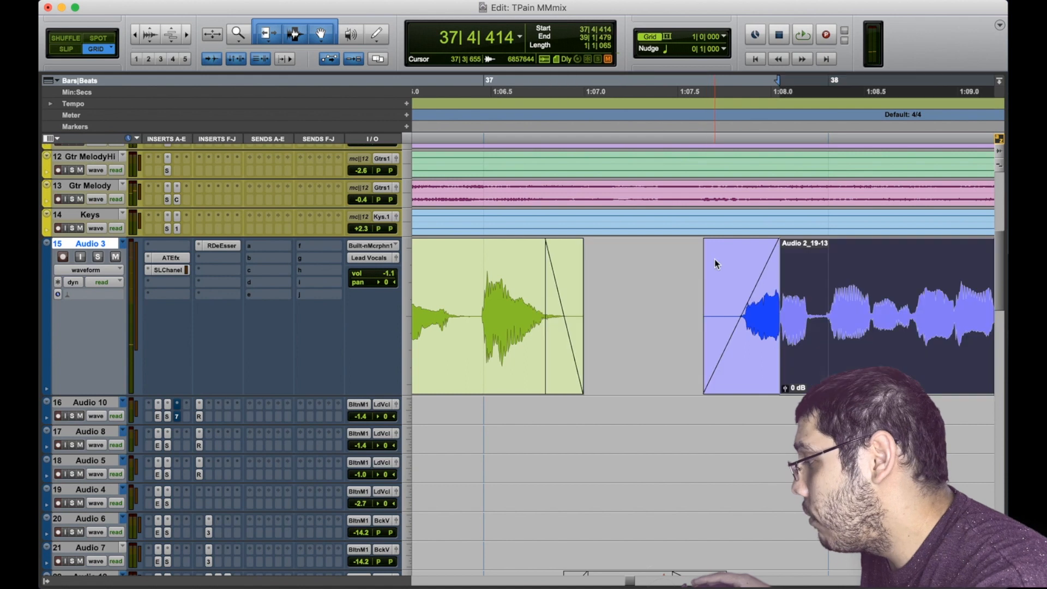
Play the mix from 37|2|344 to hear the faded start of the Audio 2_19-13 clip
left_click(601, 266)
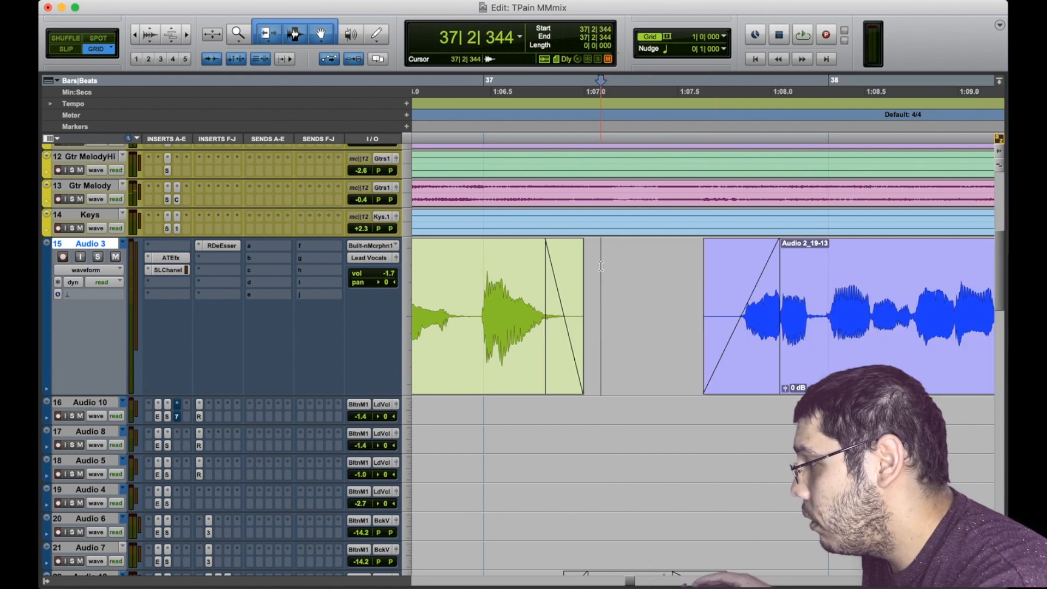
key("space")
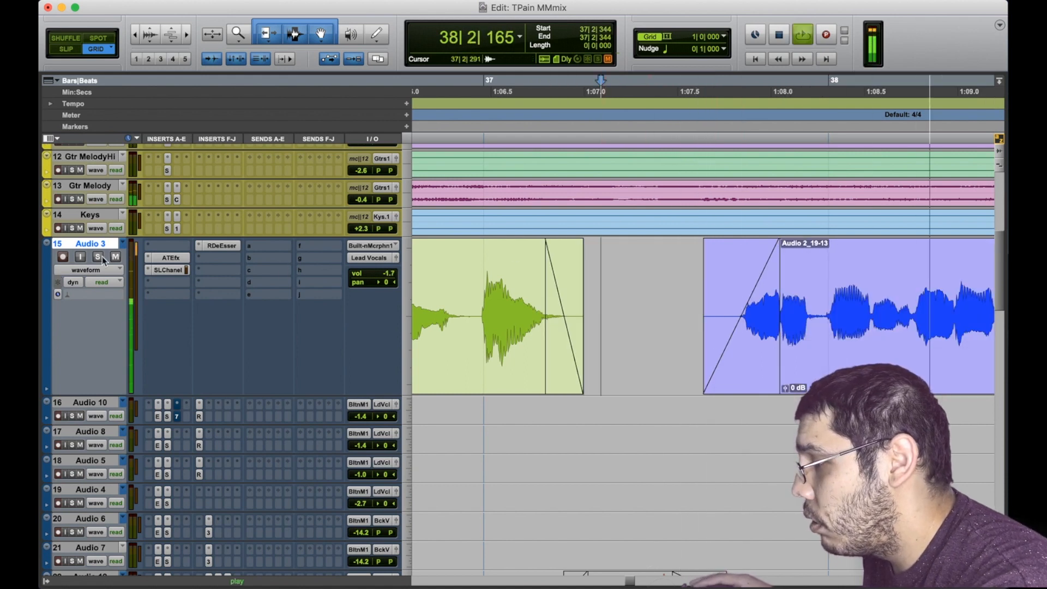
key("space")
Shrink the Audio 3 track to the other tracks' height and select 8|3|202 to 17|3|181 on Audio 10
key("r")
key("r")
key("r")
key("r")
key("Return")
left_click(584, 365)
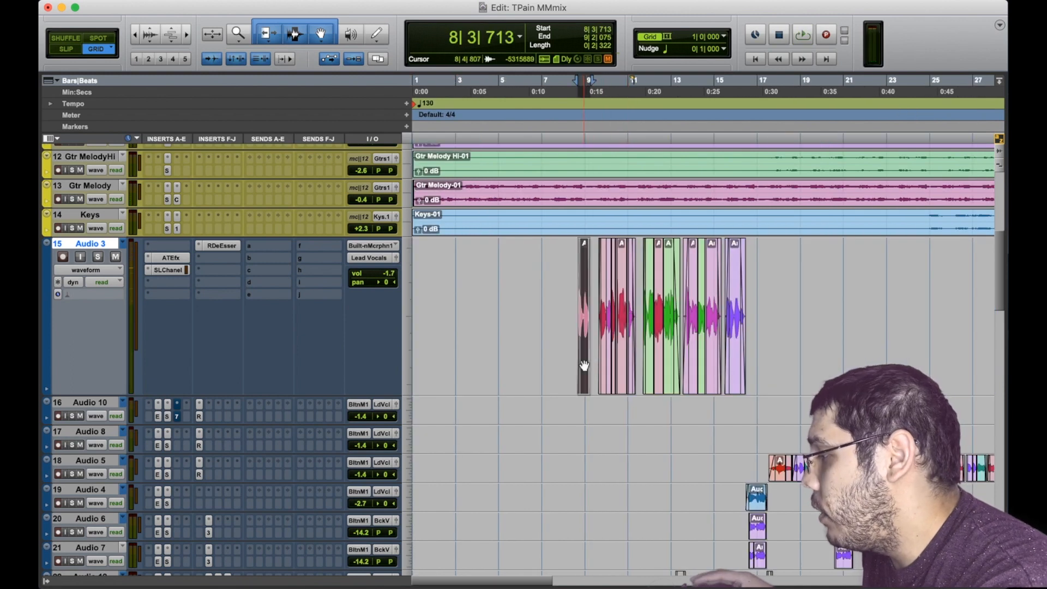
left_click(406, 274)
left_click(453, 263)
left_click_drag(576, 280, 768, 281)
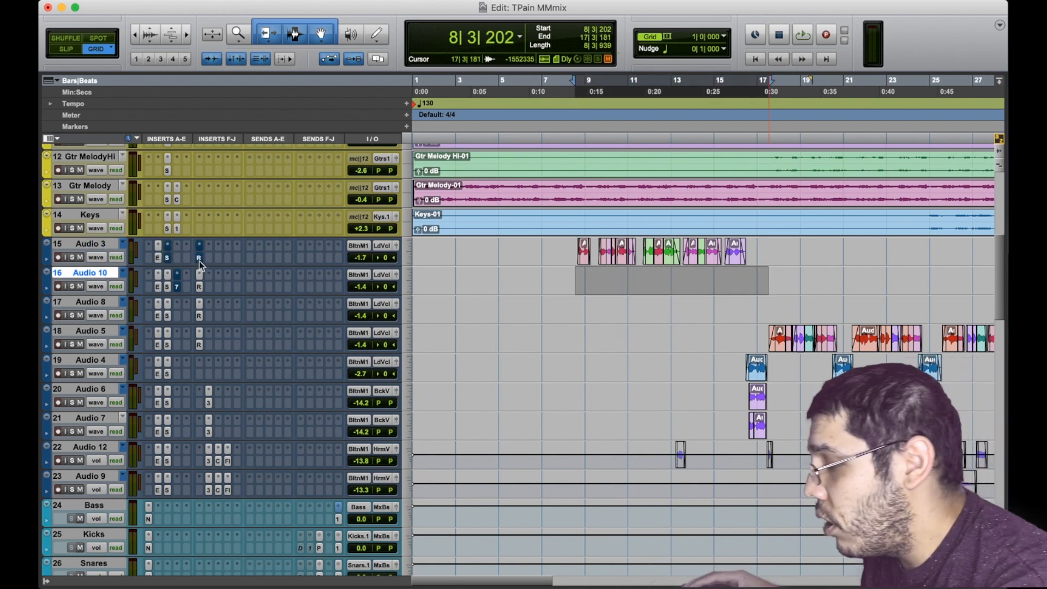
Inspect the NLS Channel insert on the Lead Vocals track and close its window
scroll(199, 261, "down", 10)
scroll(198, 261, "down", 8)
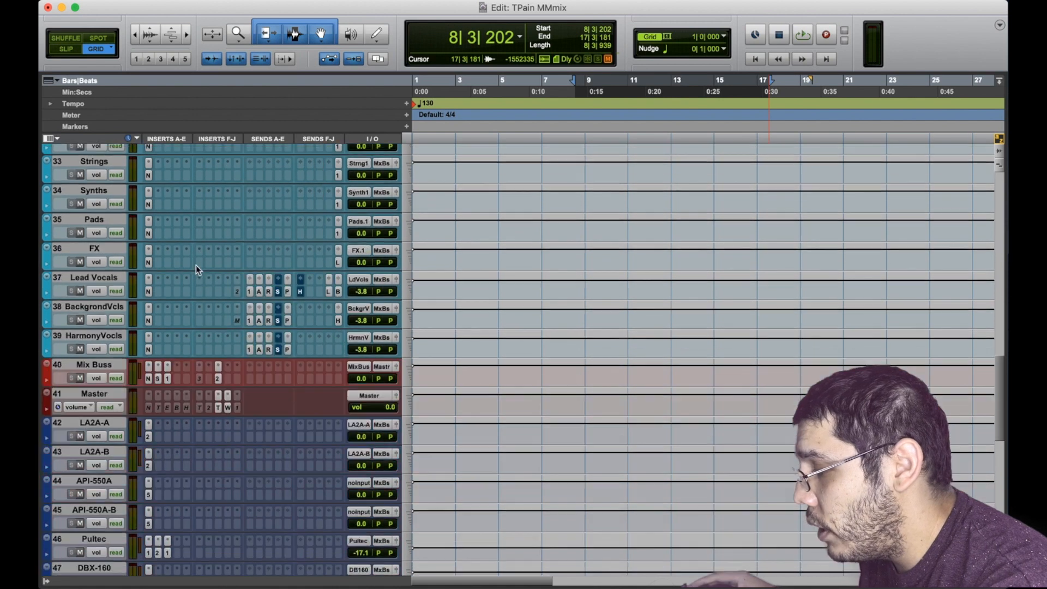
left_click(146, 291)
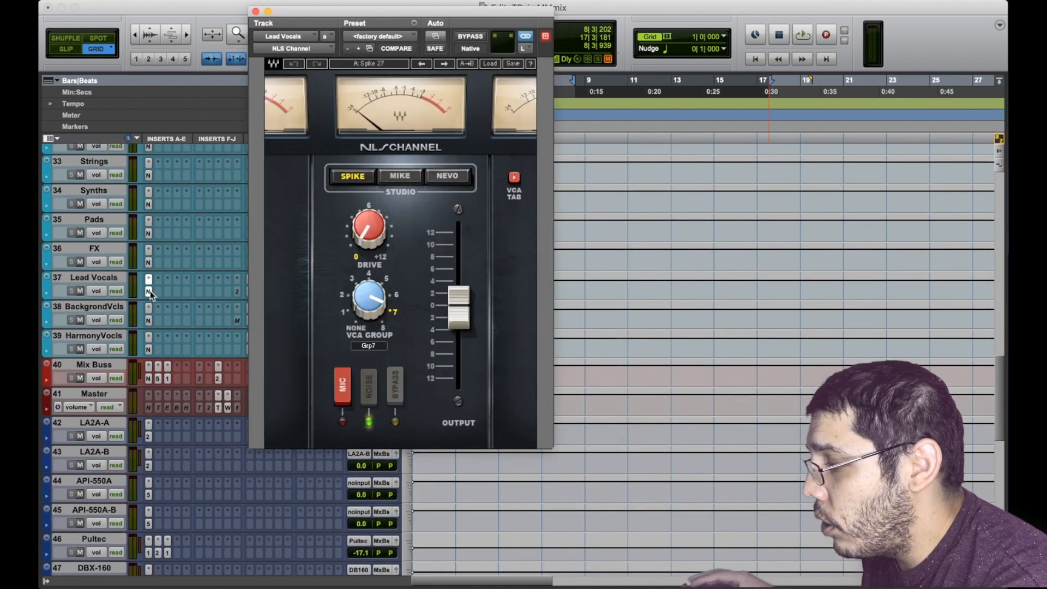
left_click(150, 291)
Review the send assignments of the Lead Vocals track, including Aphex Exciter and Pultec
scroll(328, 328, "down", 4)
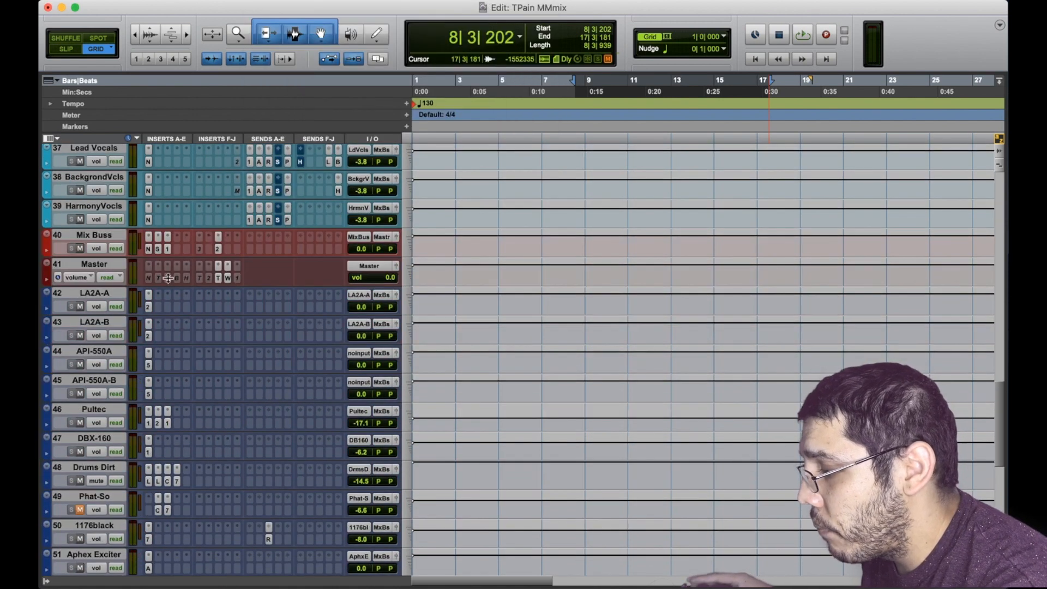
scroll(159, 355, "up", 20)
scroll(226, 433, "down", 10)
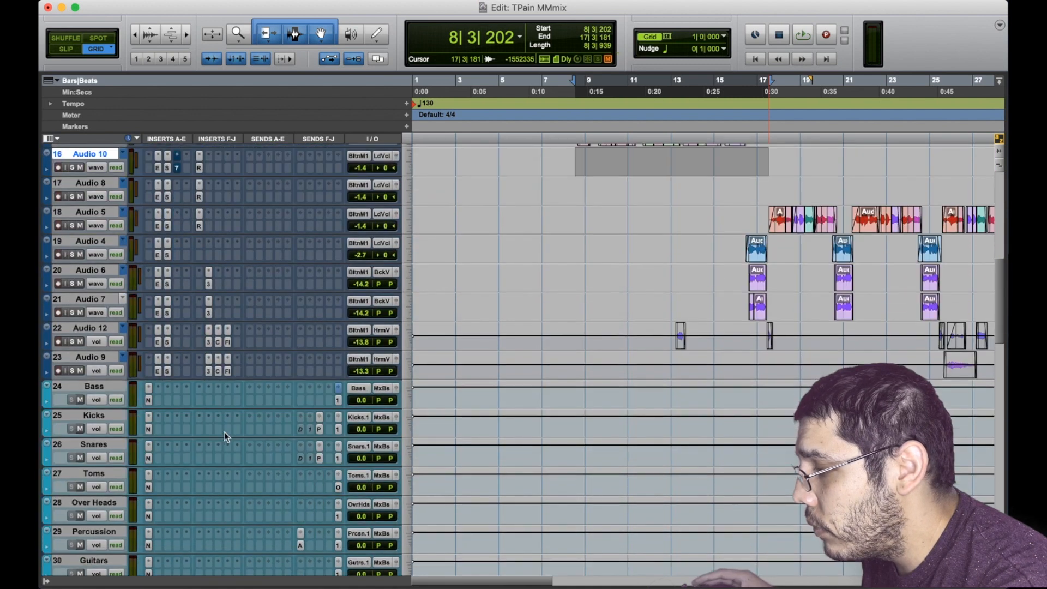
scroll(302, 506, "down", 2)
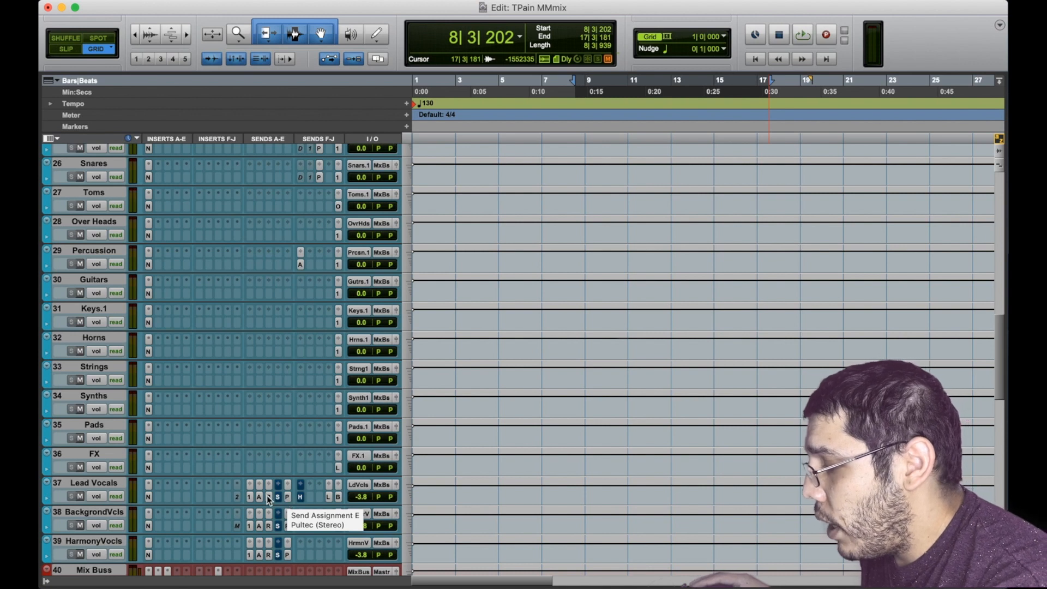
scroll(262, 496, "down", 10)
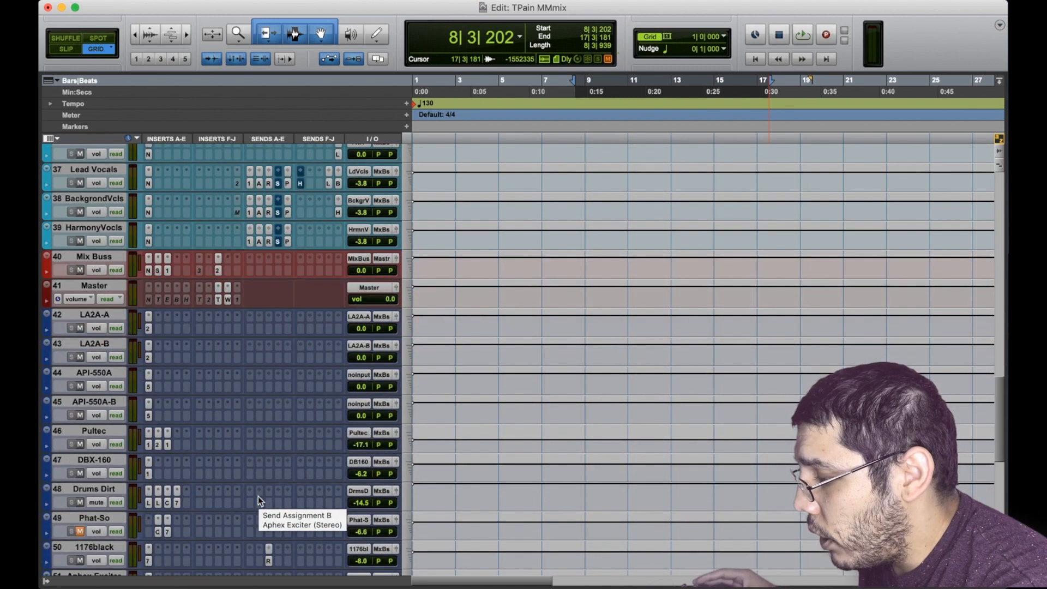
Mute the Pultec, Aphex Exciter and Lead Width tracks that receive the lead vocal sends
scroll(257, 496, "down", 6)
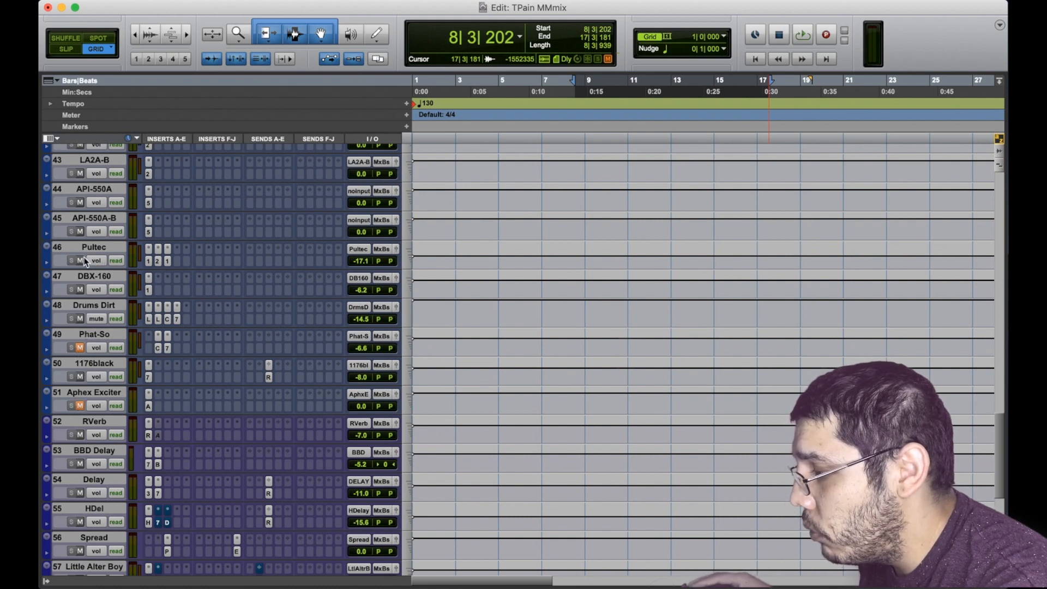
scroll(257, 262, "up", 5)
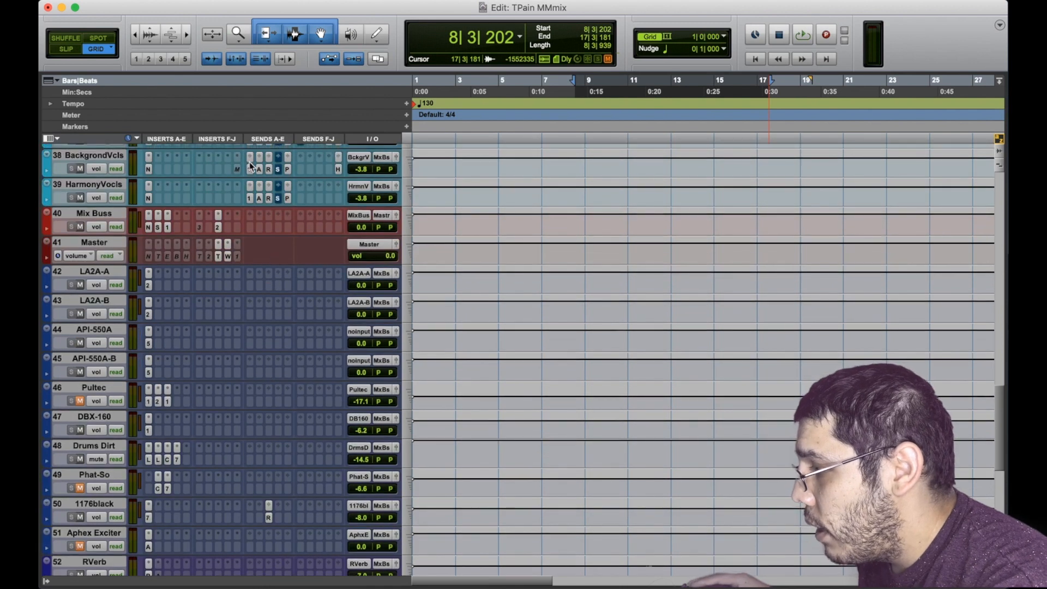
scroll(295, 159, "up", 1)
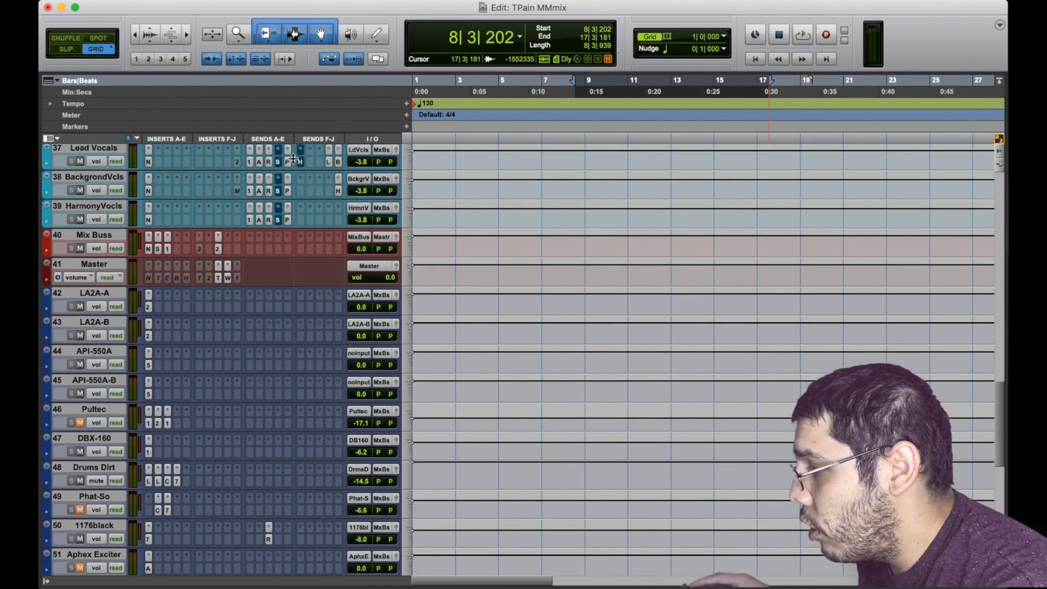
scroll(113, 371, "down", 10)
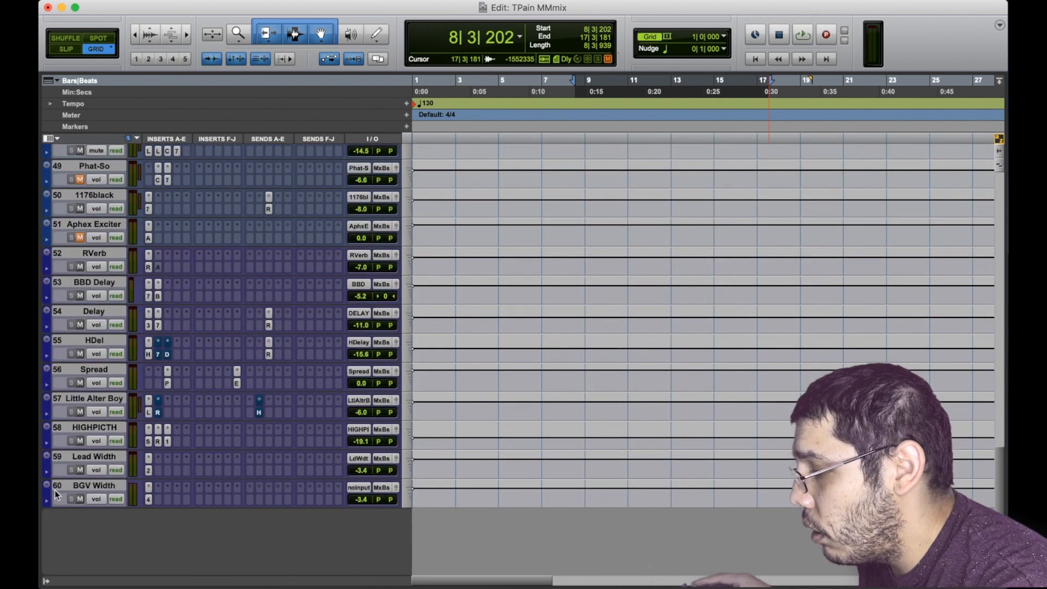
scroll(84, 472, "up", 20)
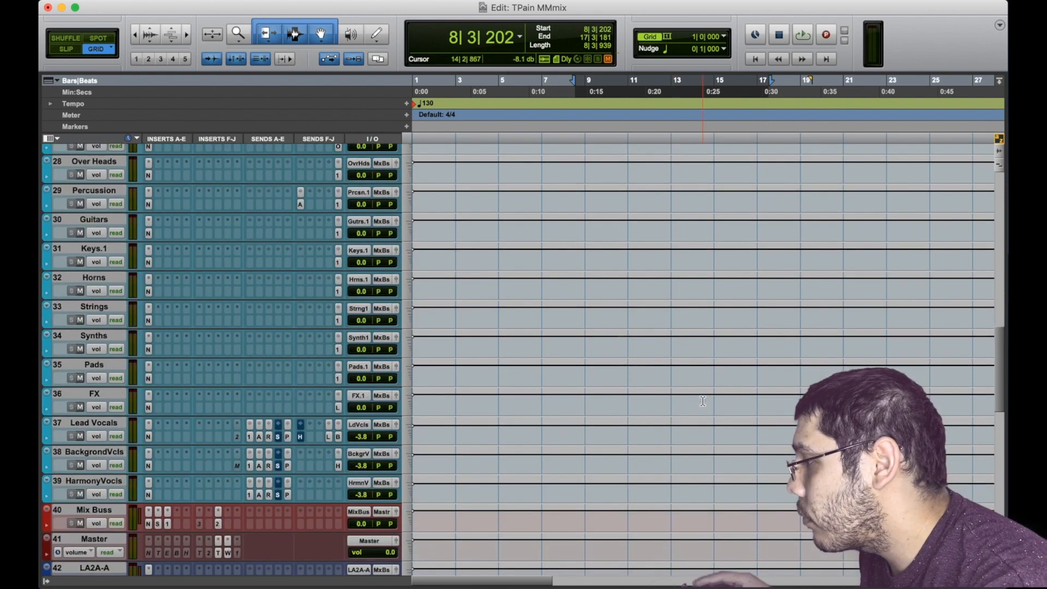
Play the selection from 8|3|202 at a higher system volume to hear the vocal with those sends muted
key("space")
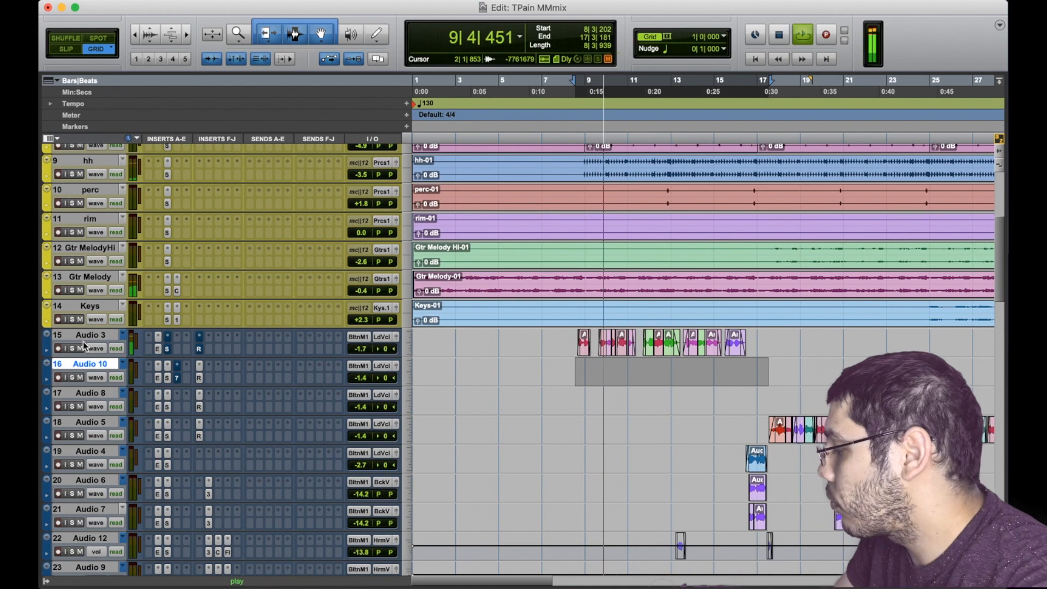
key("XF86AudioRaiseVolume")
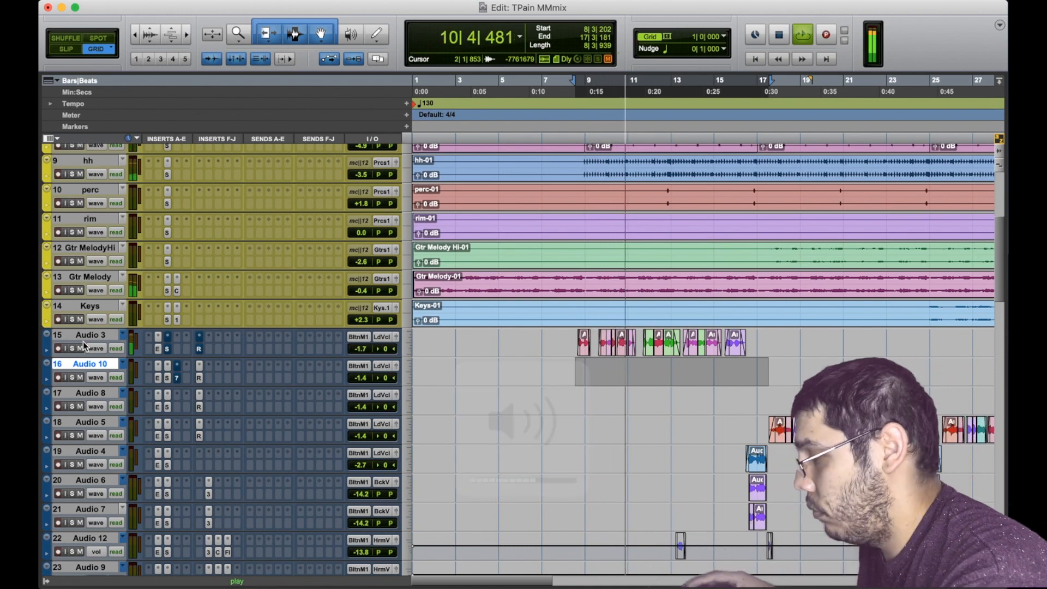
key("space")
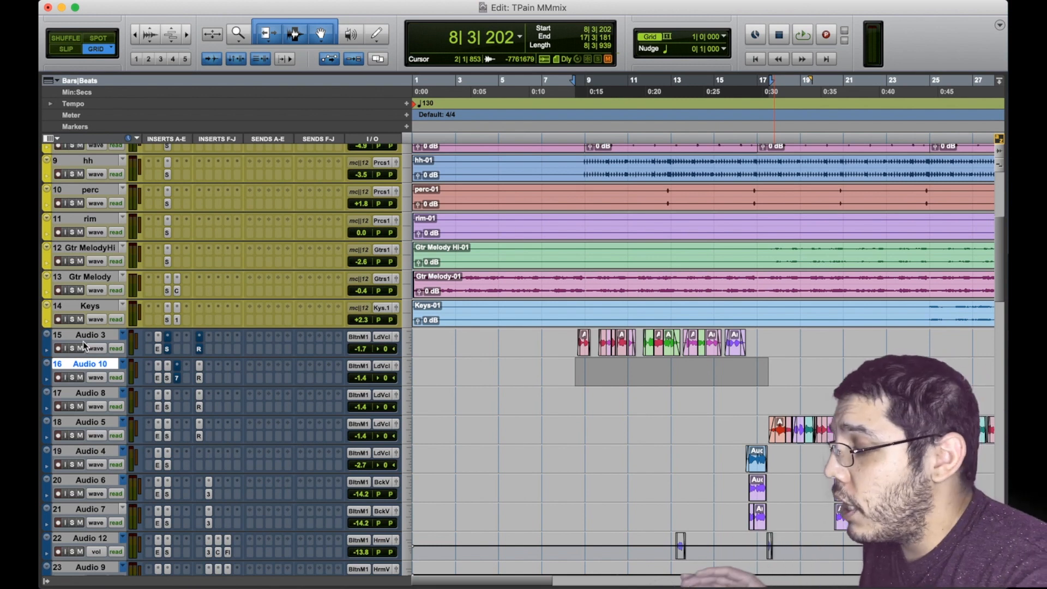
Look over the instrument and vocal tracks and replay the selection from 8|3|202 with the sends still muted
scroll(83, 341, "up", 8)
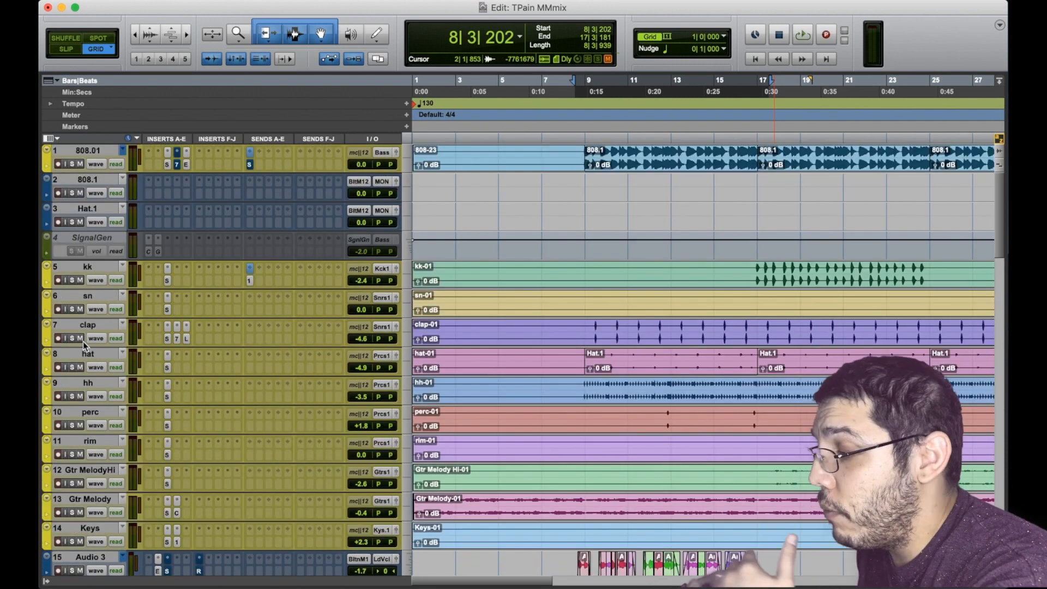
scroll(88, 328, "down", 5)
scroll(89, 327, "down", 4)
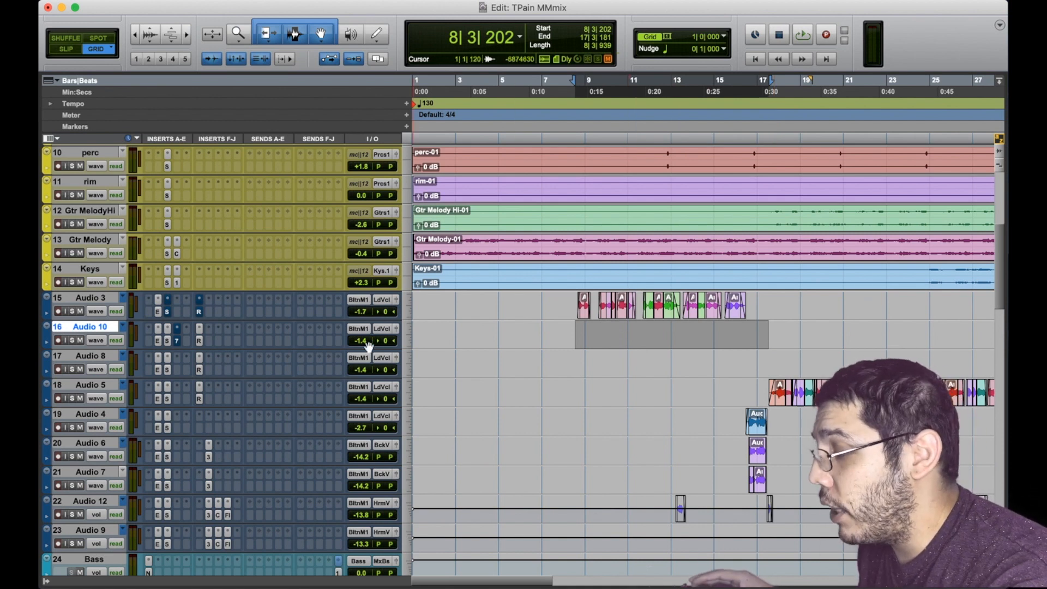
key("space")
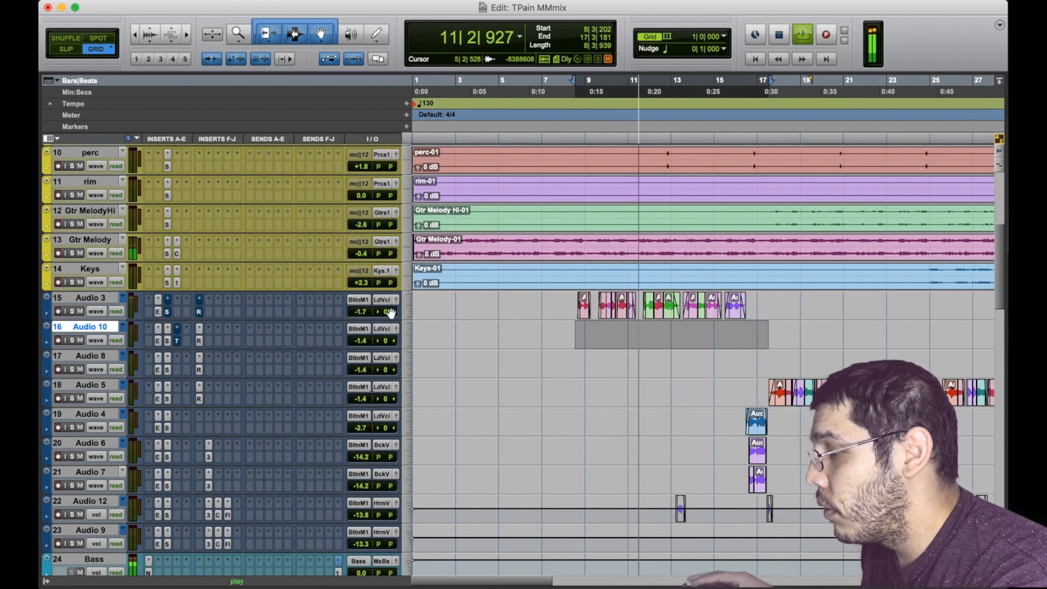
key("space")
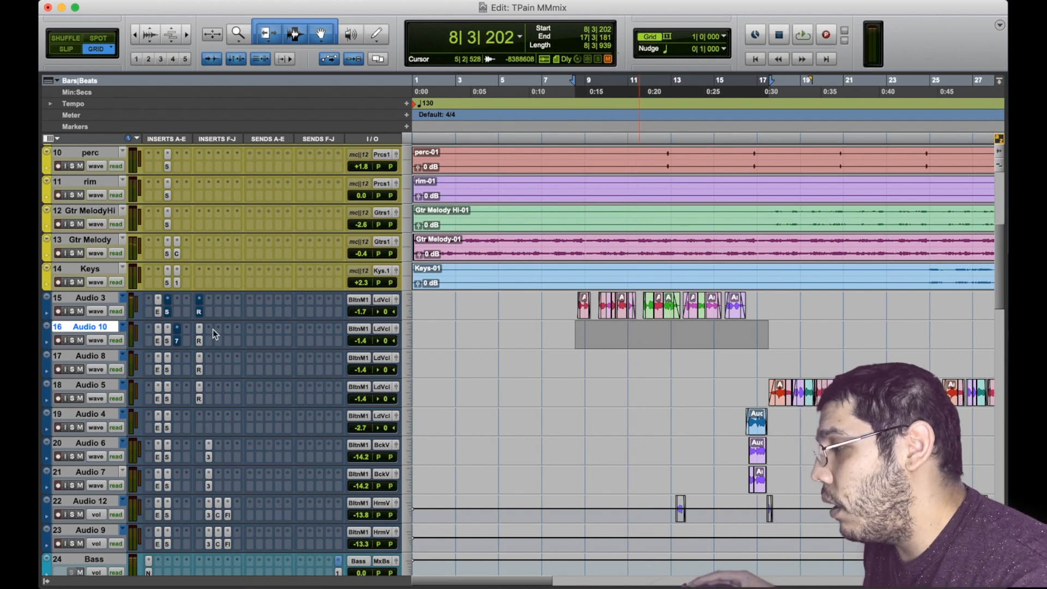
Unmute the Aphex Exciter track and play the selection from 8|3|202
scroll(211, 331, "down", 5)
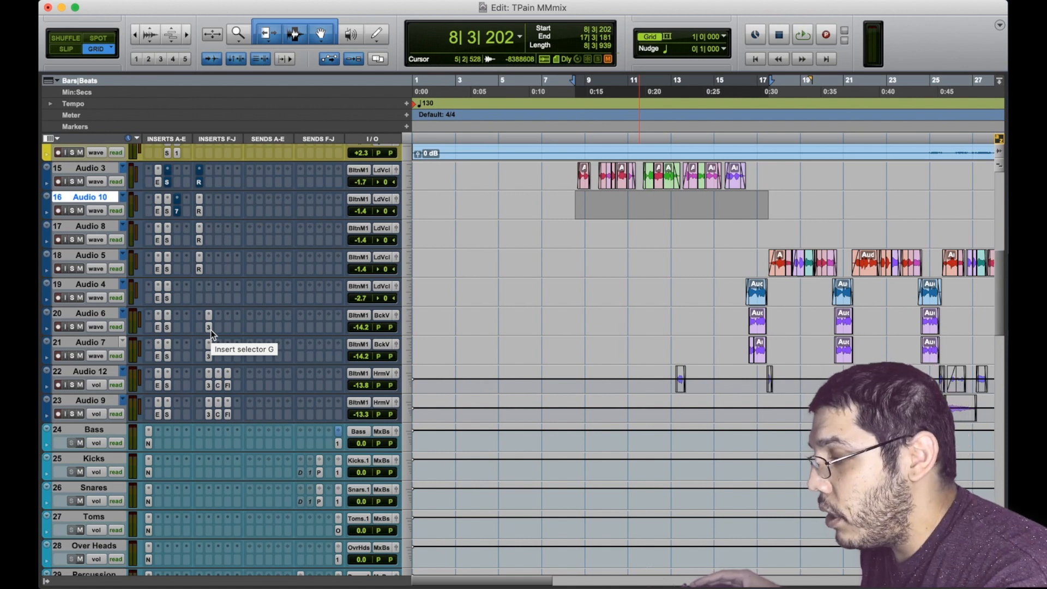
scroll(210, 333, "down", 20)
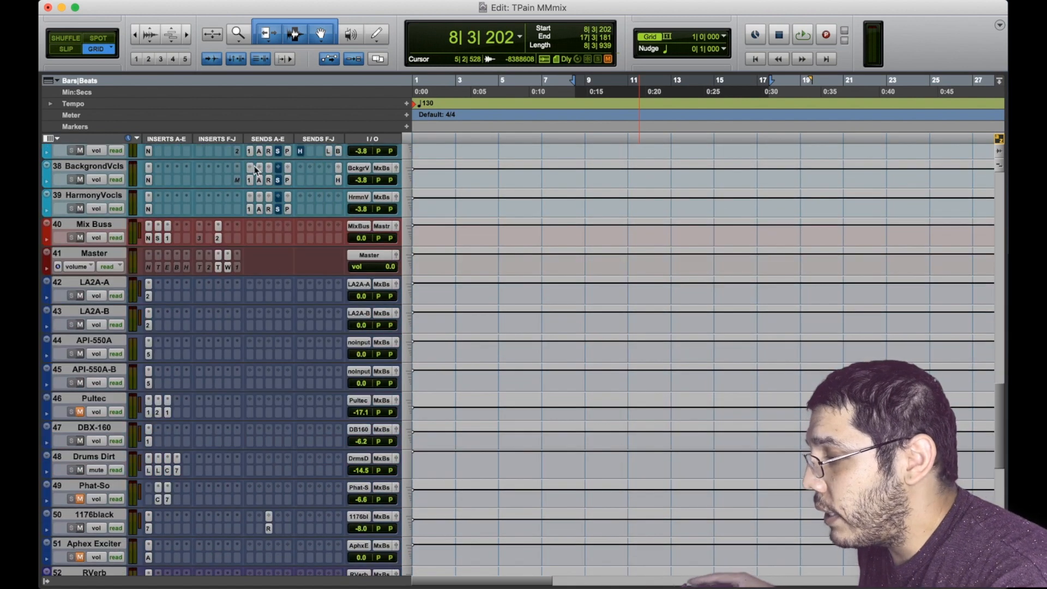
scroll(94, 416, "down", 5)
left_click(79, 429)
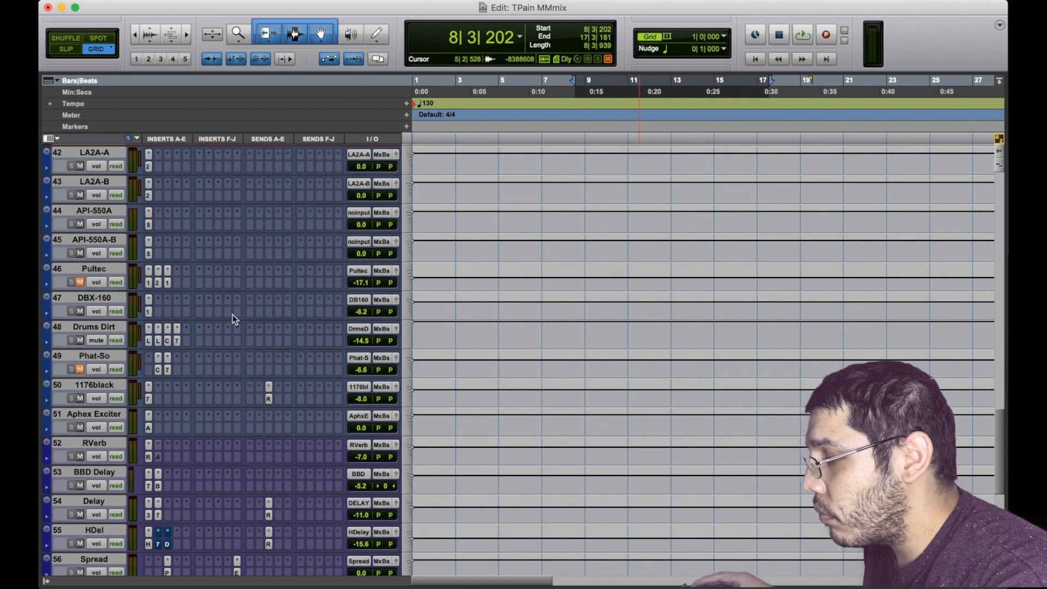
key("space")
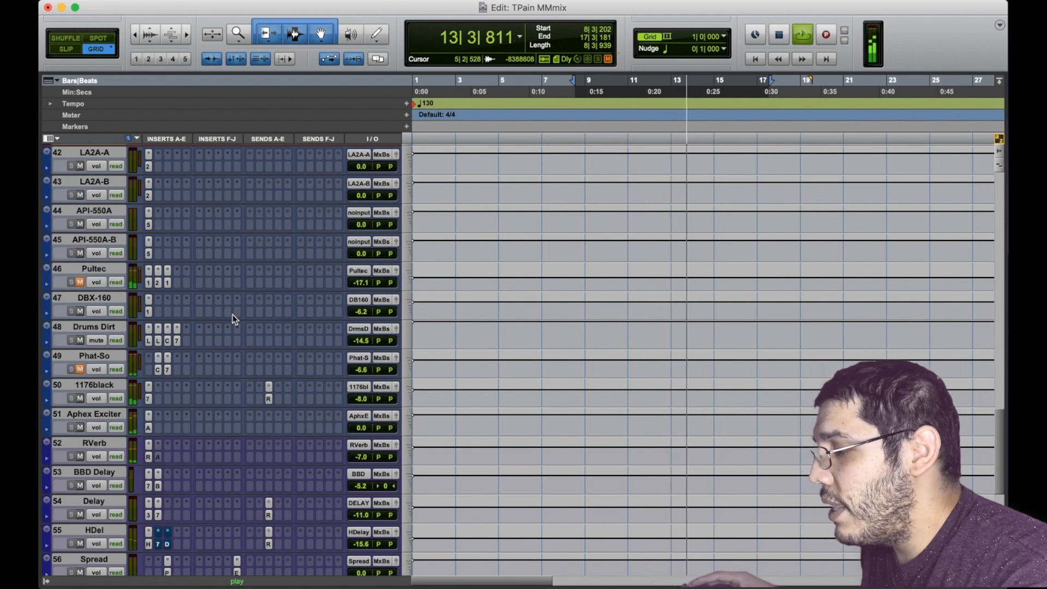
key("space")
Compare the selection from 8|3|202 with the Aphex Exciter track muted and unmuted, leaving it unmuted
scroll(232, 314, "up", 5)
scroll(232, 314, "down", 5)
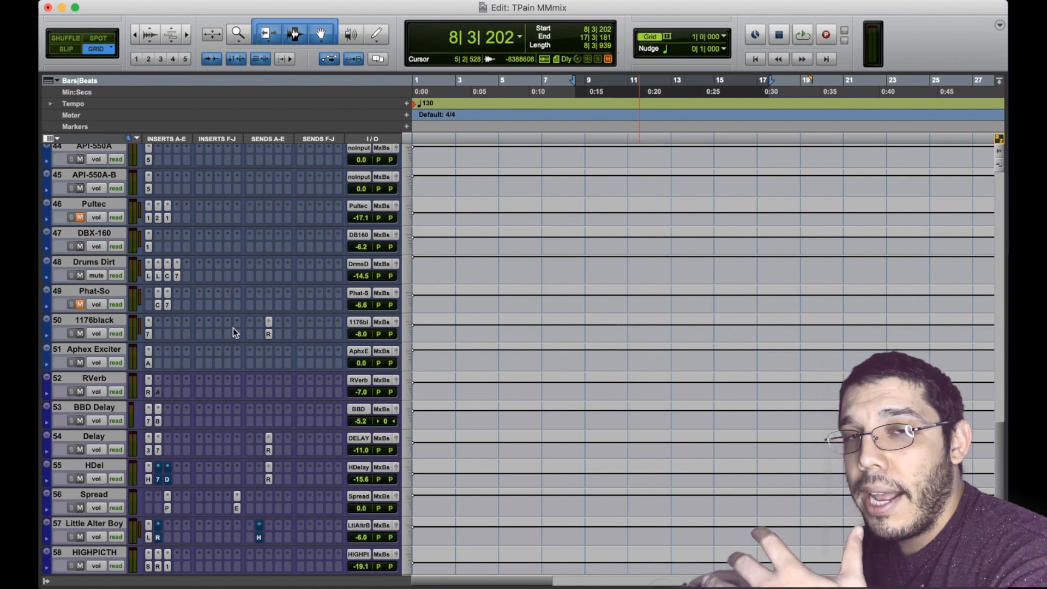
scroll(179, 364, "down", 3)
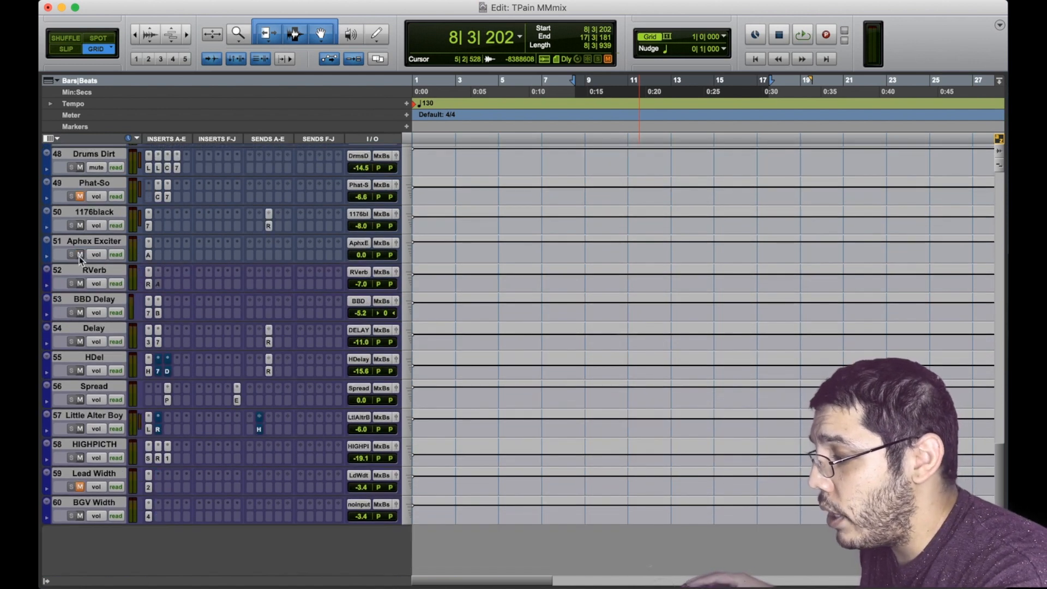
key("space")
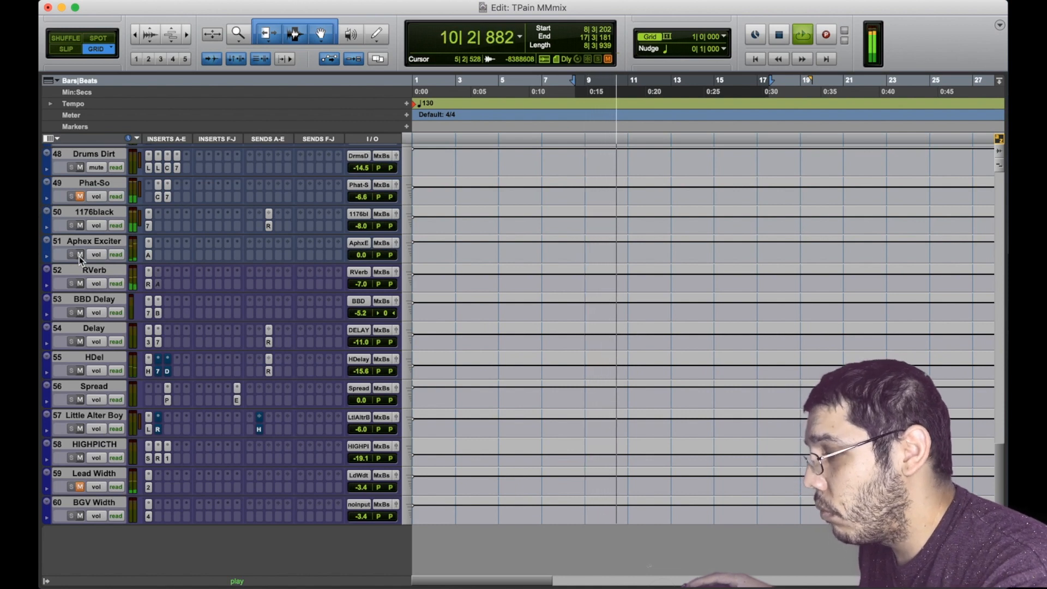
key("space")
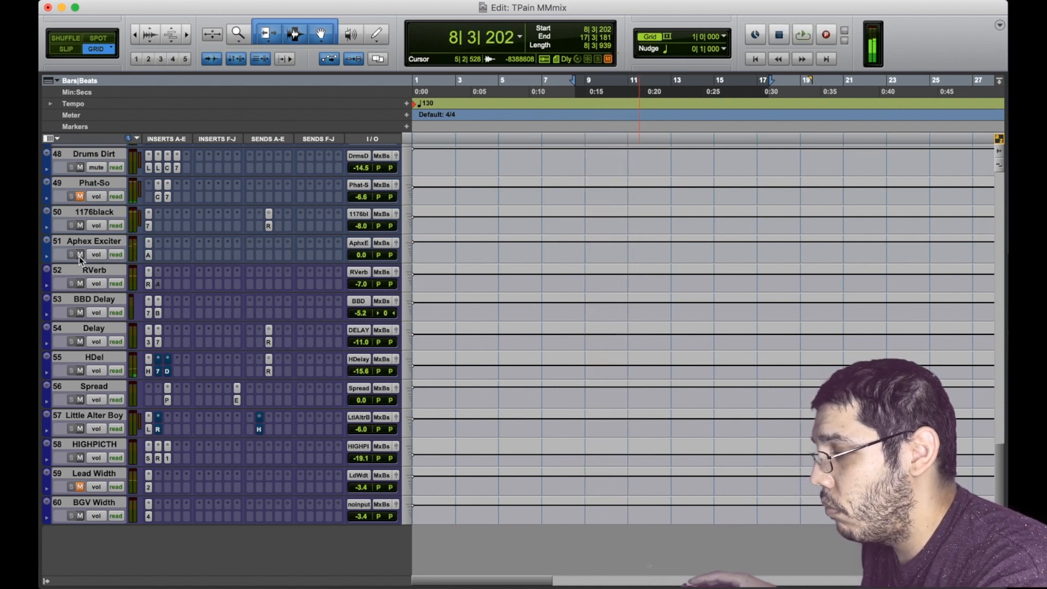
key("space")
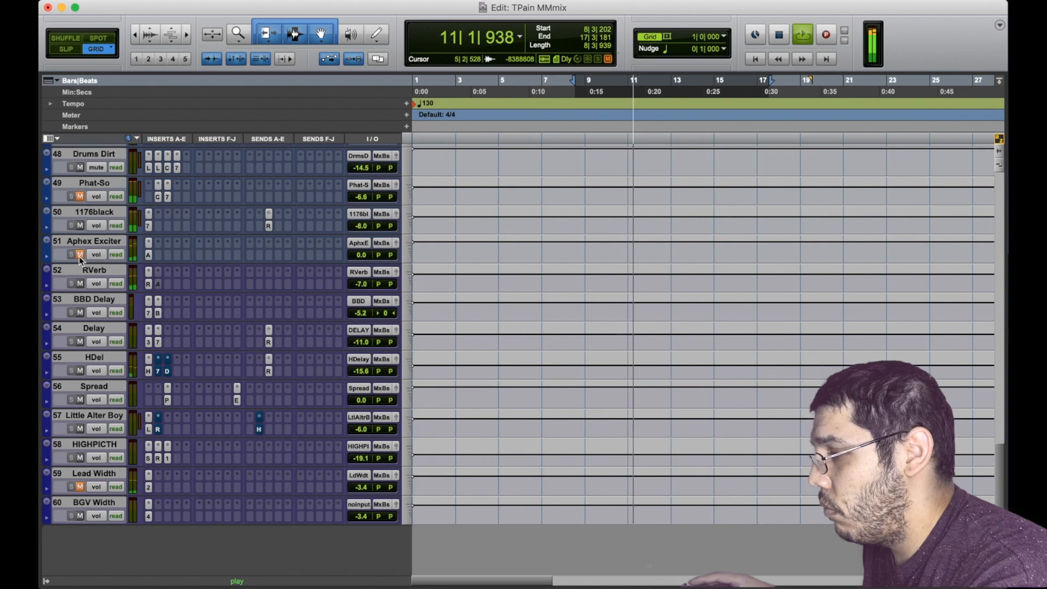
key("space")
key("space")
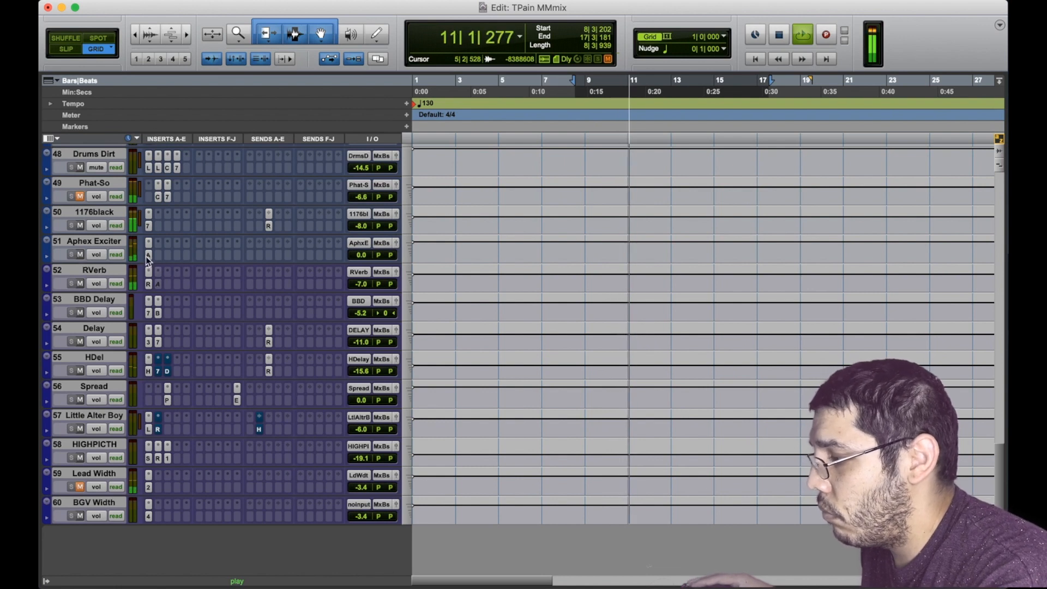
key("space")
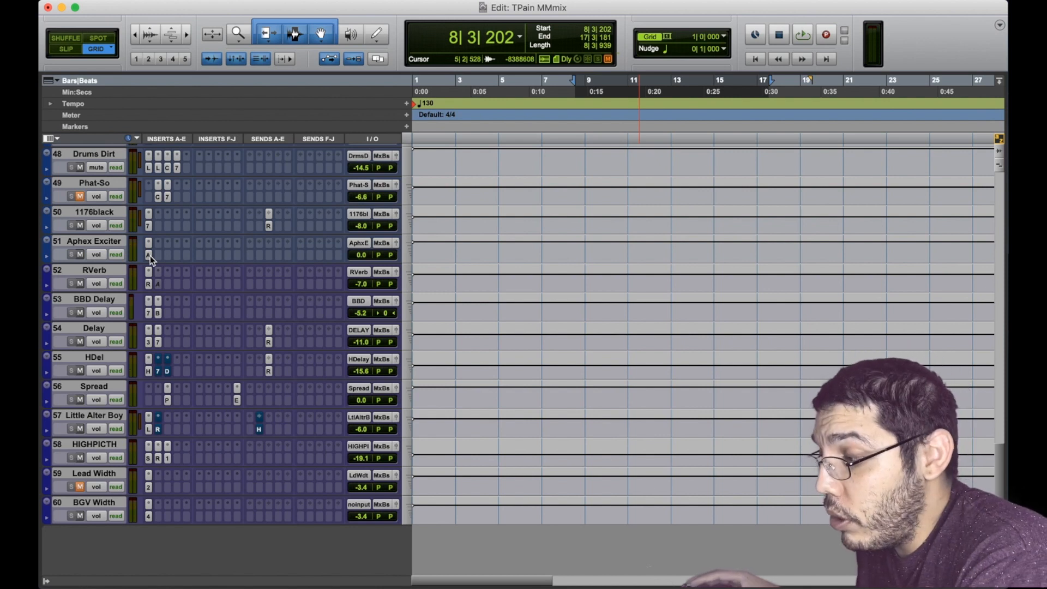
Open the Aphex Vintage Exciter insert on the Aphex Exciter track to examine its settings
left_click(149, 255)
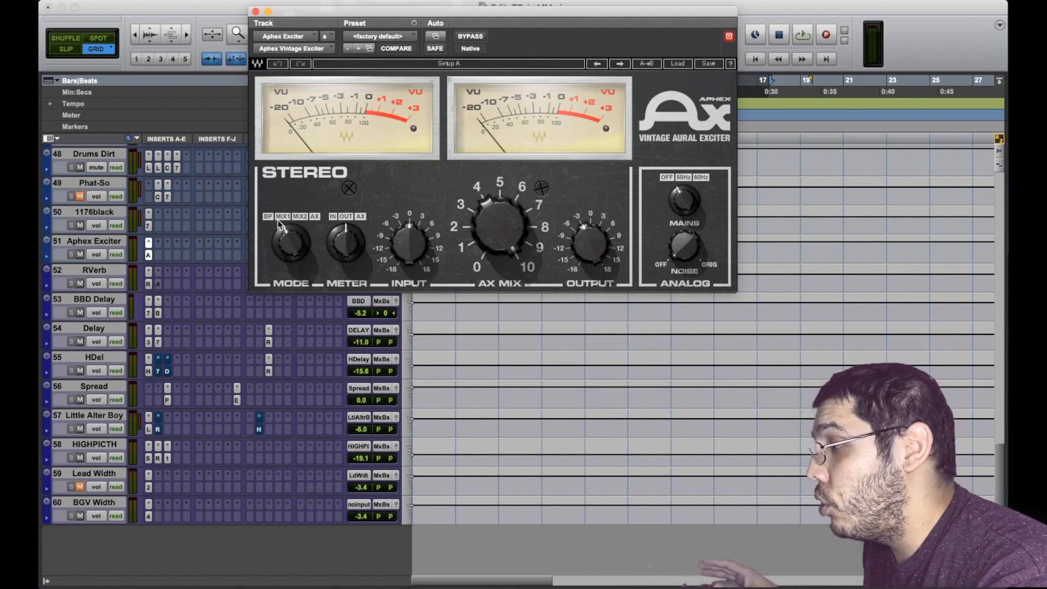
Open the RDeEsser insert on the Audio 3 vocal track and play the selection from 8|3|202
left_click(255, 11)
scroll(159, 339, "up", 3)
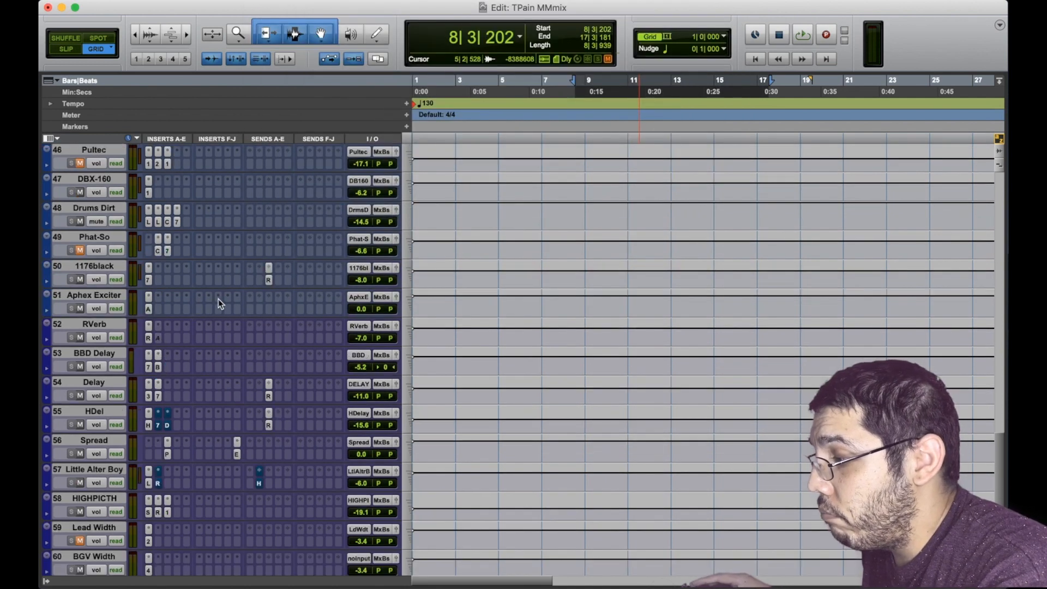
scroll(283, 329, "up", 20)
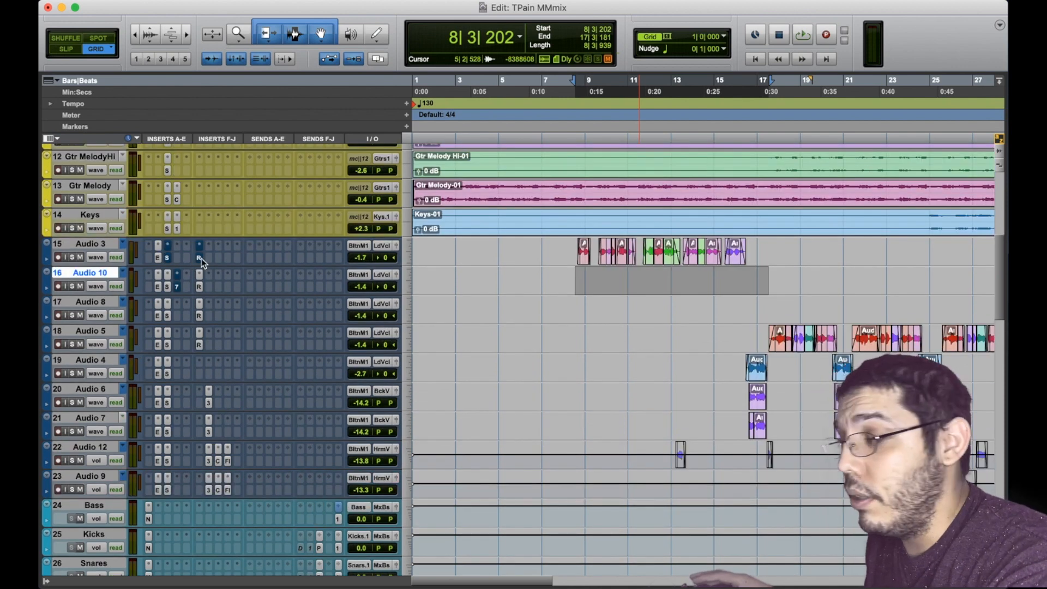
left_click(200, 259)
left_click(202, 263, "super")
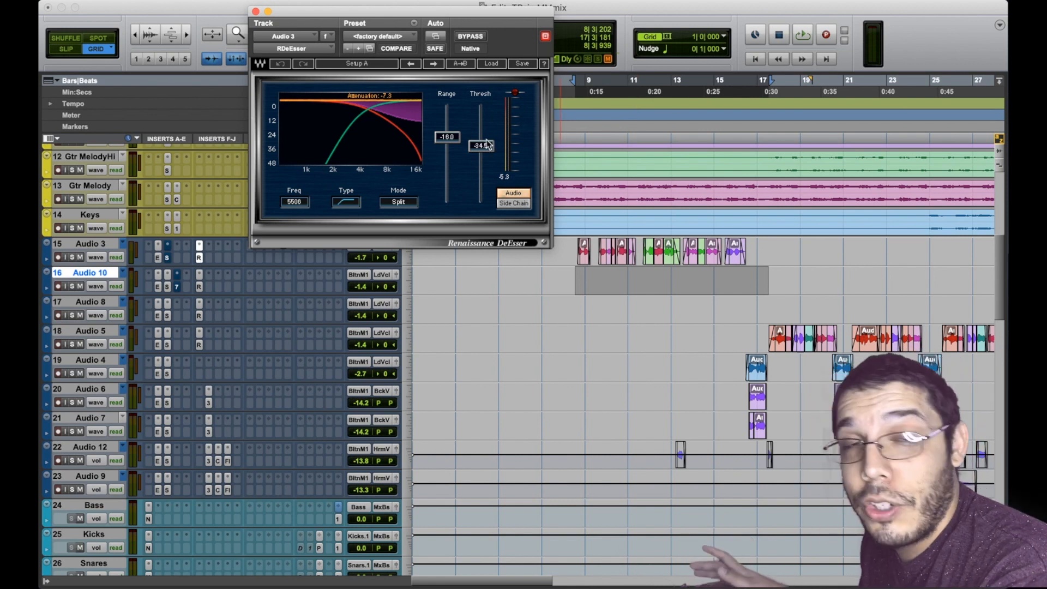
key("space")
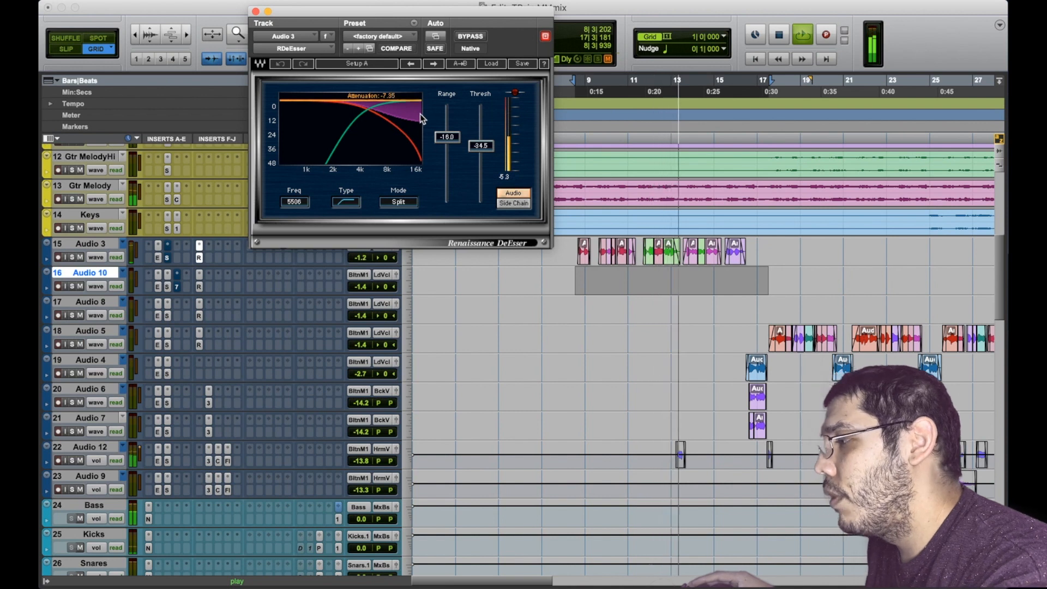
key("space")
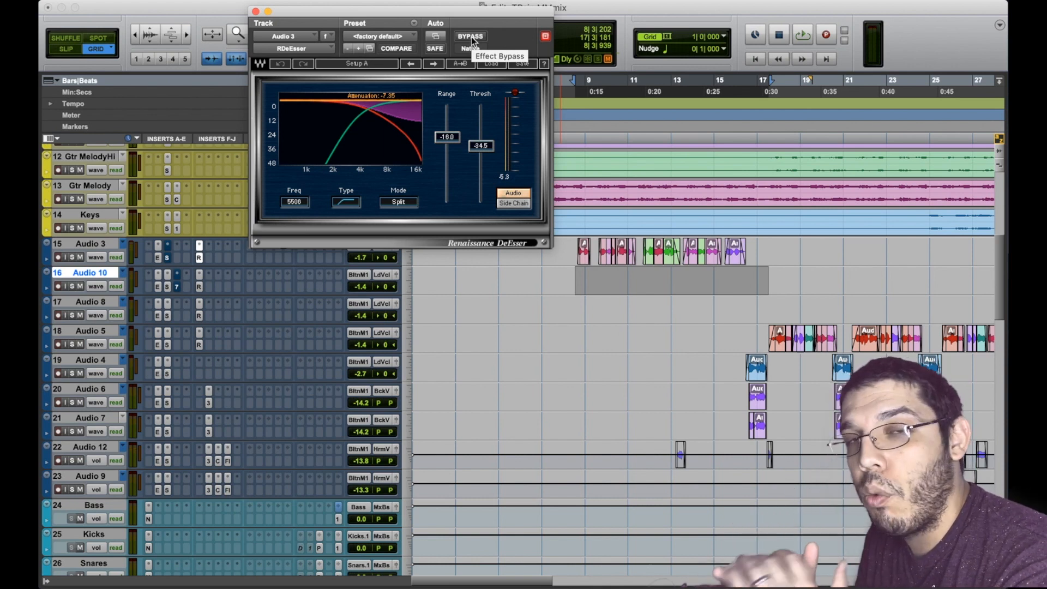
Compare the selection from 8|3|202 with the Audio 3 RDeEsser bypassed and engaged, leaving it engaged
left_click(471, 36)
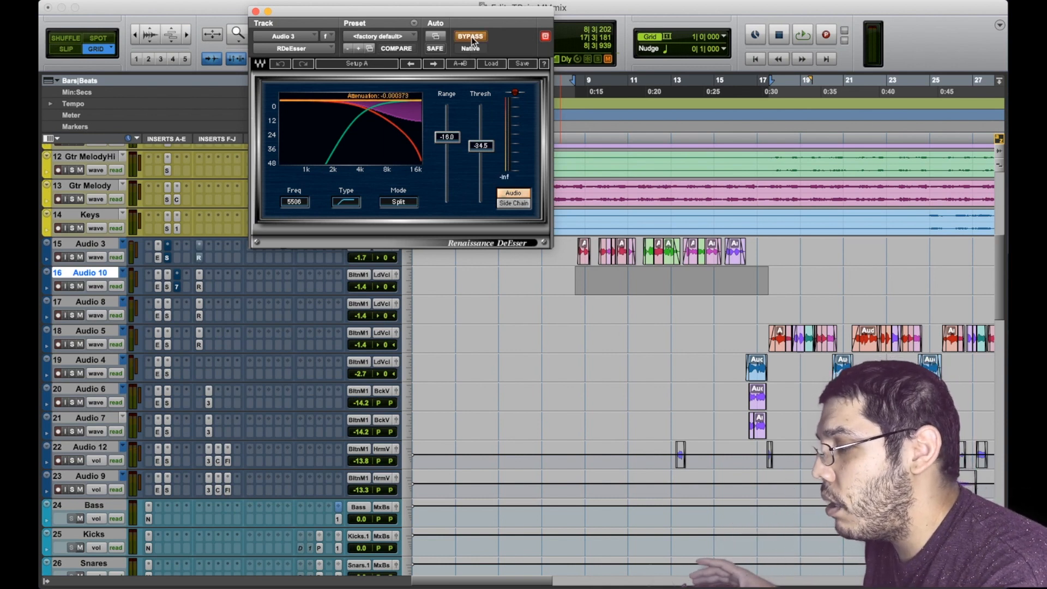
key("space")
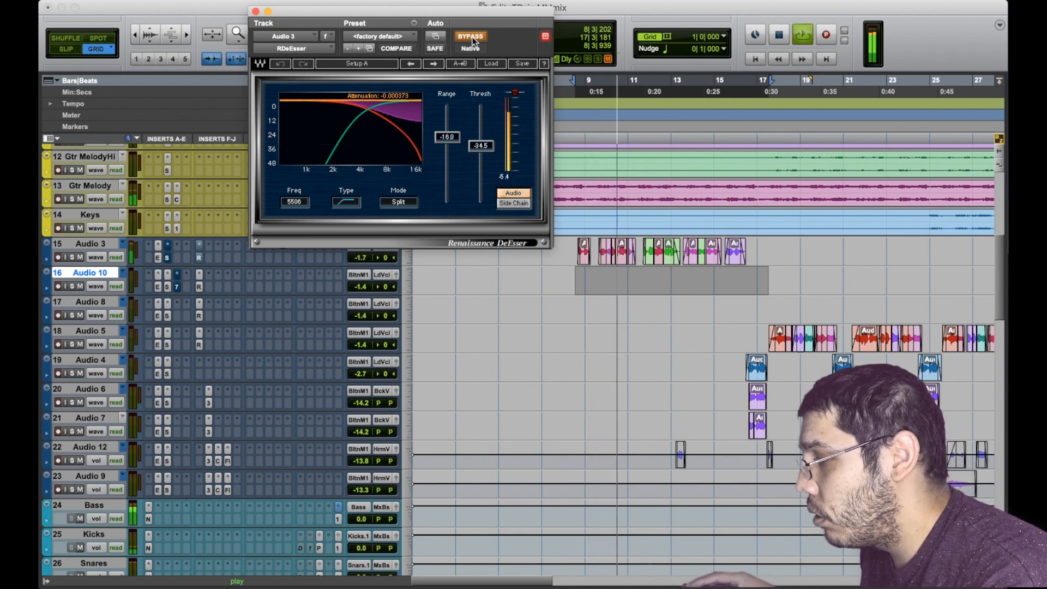
left_click(471, 37)
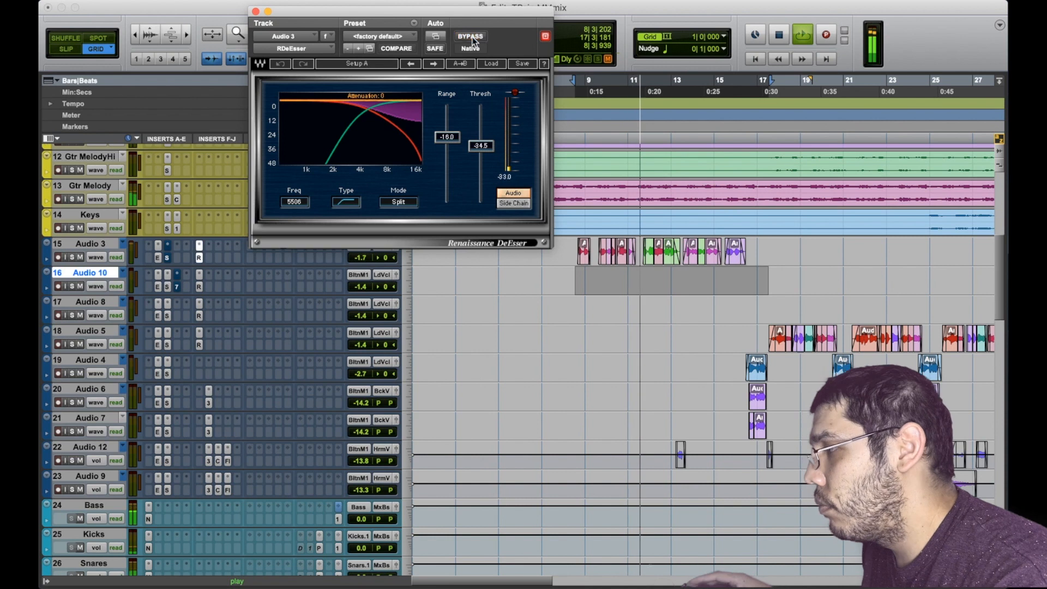
key("space")
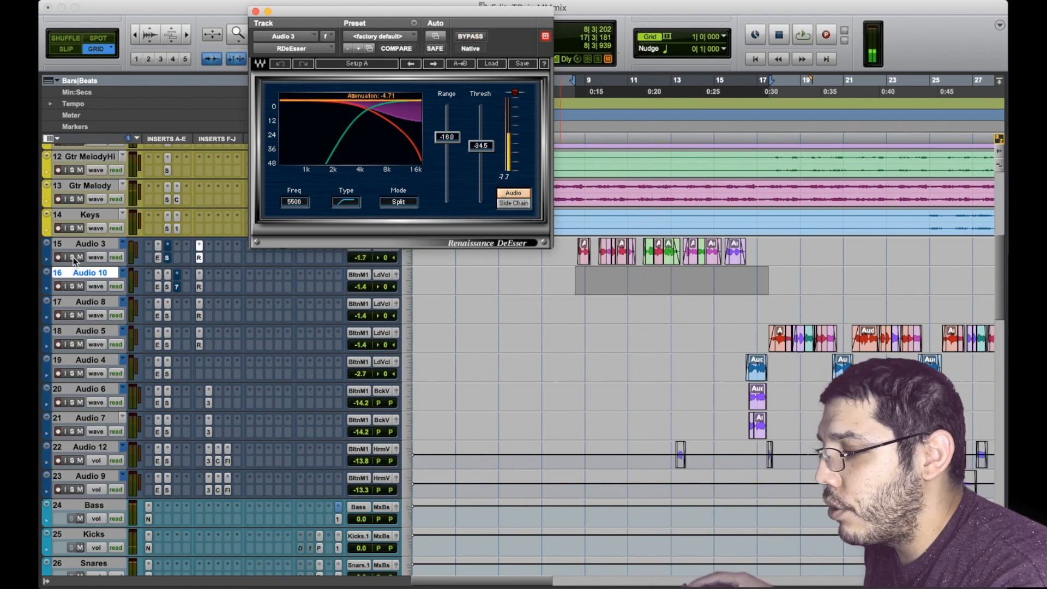
Audition the RDeEsser's side chain with Audio 3 soloed, and set the playback start to 8|3|563
left_click(72, 257)
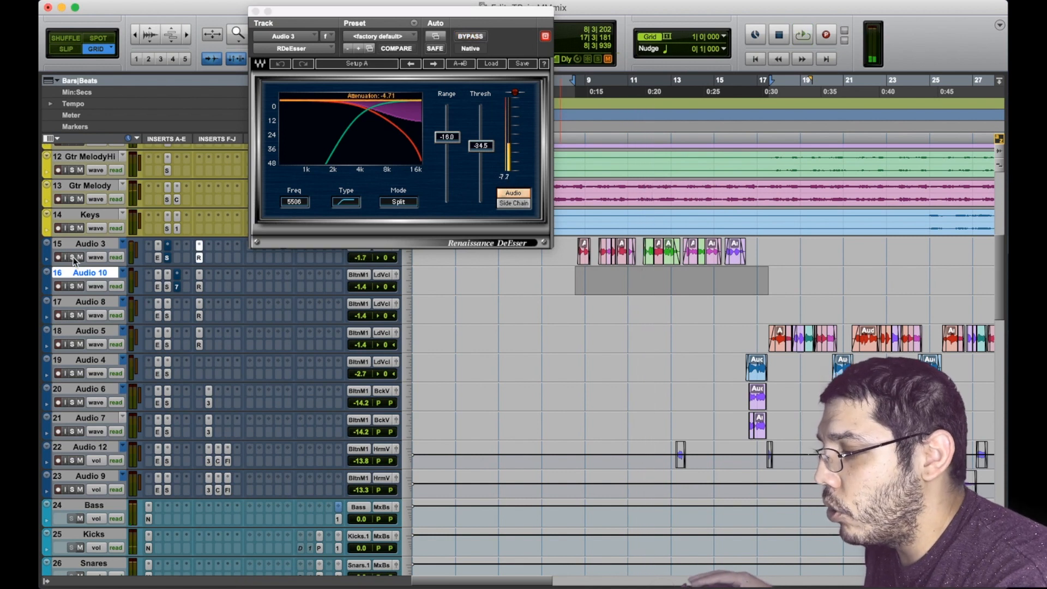
left_click(520, 205)
key("space")
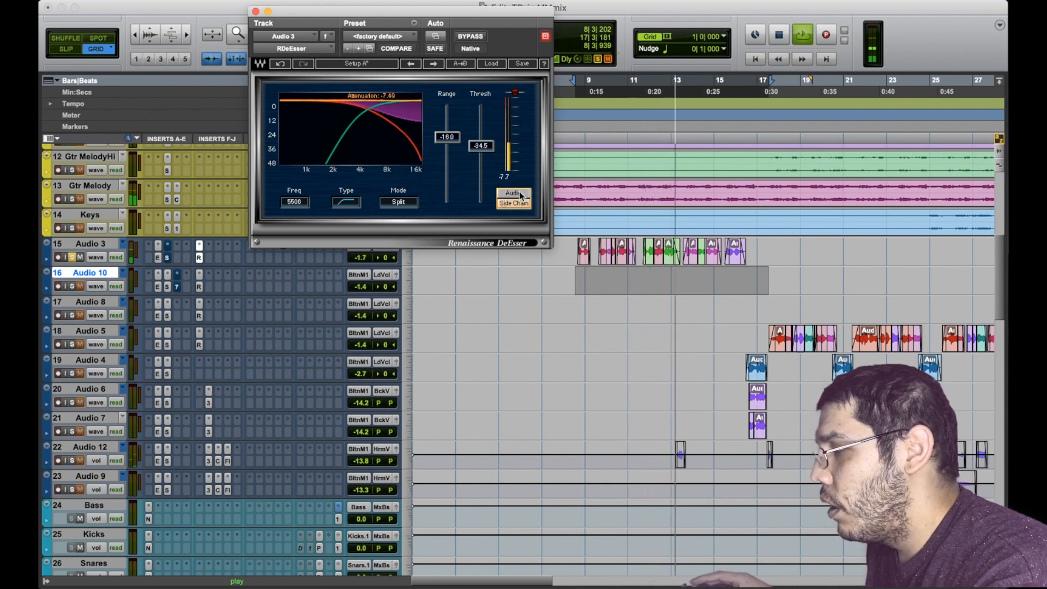
left_click(577, 361)
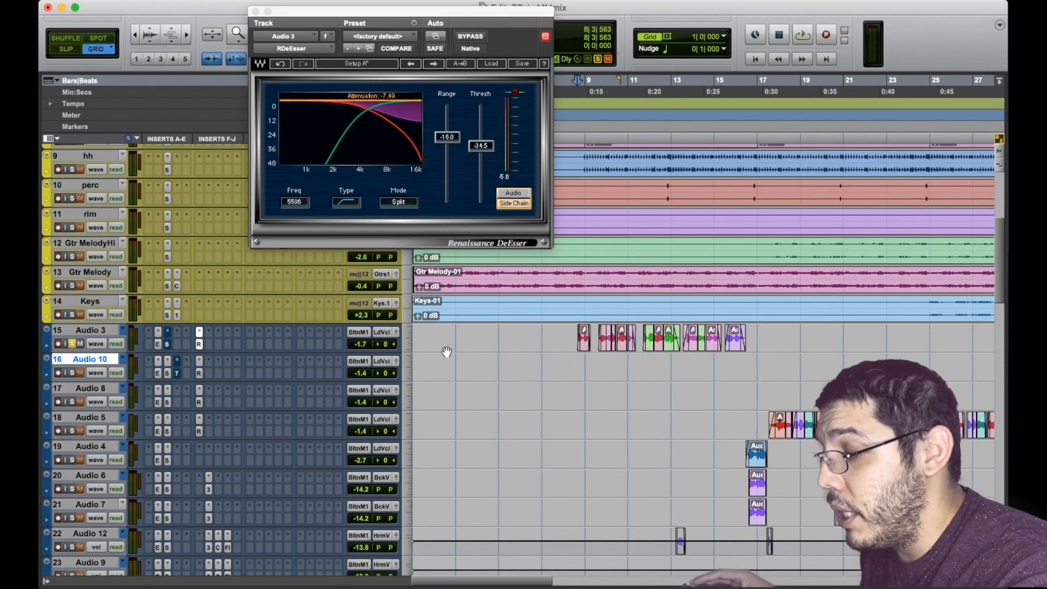
Open the Aphex Exciter send on the Lead Vocals track and switch it to pre-fader
scroll(446, 352, "down", 10)
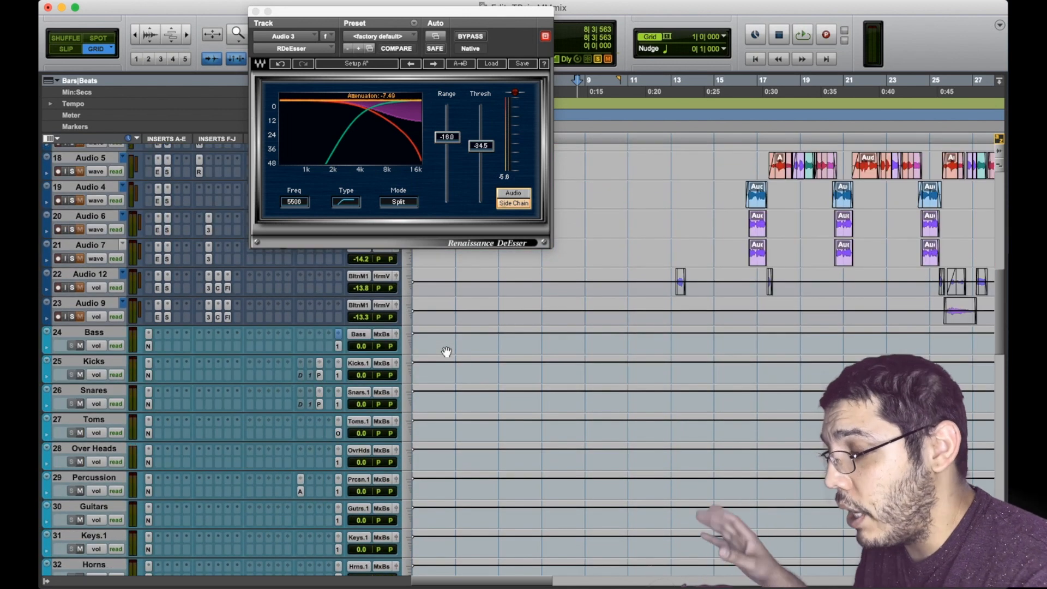
scroll(446, 352, "down", 12)
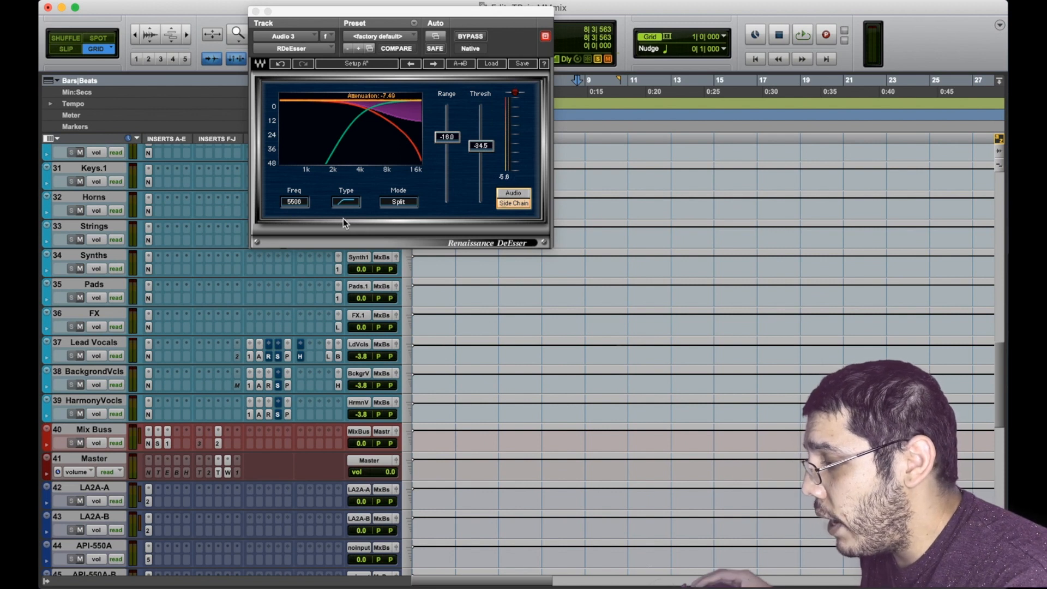
left_click(259, 357)
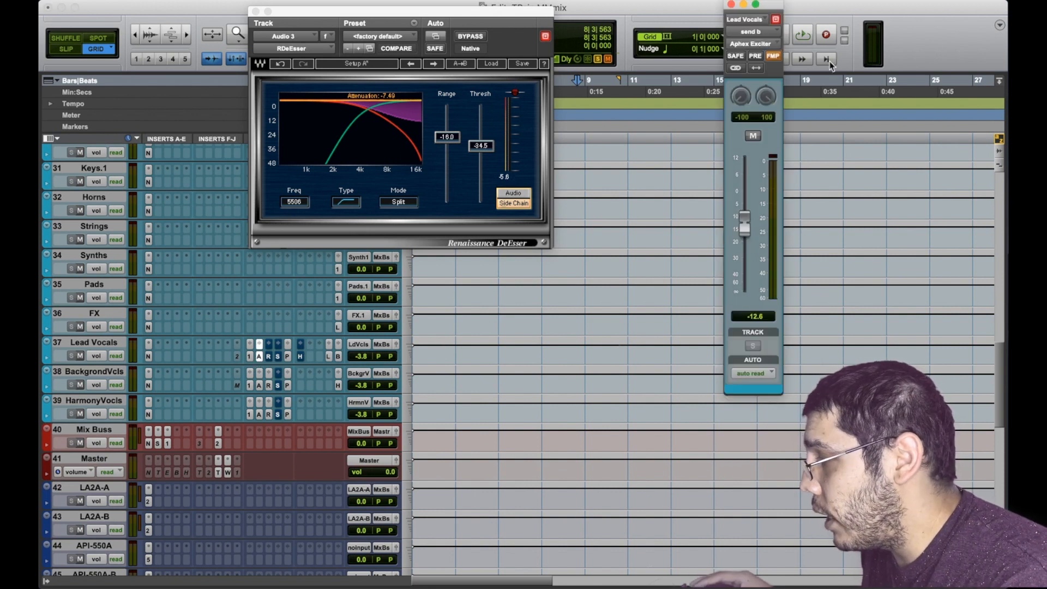
left_click(756, 56)
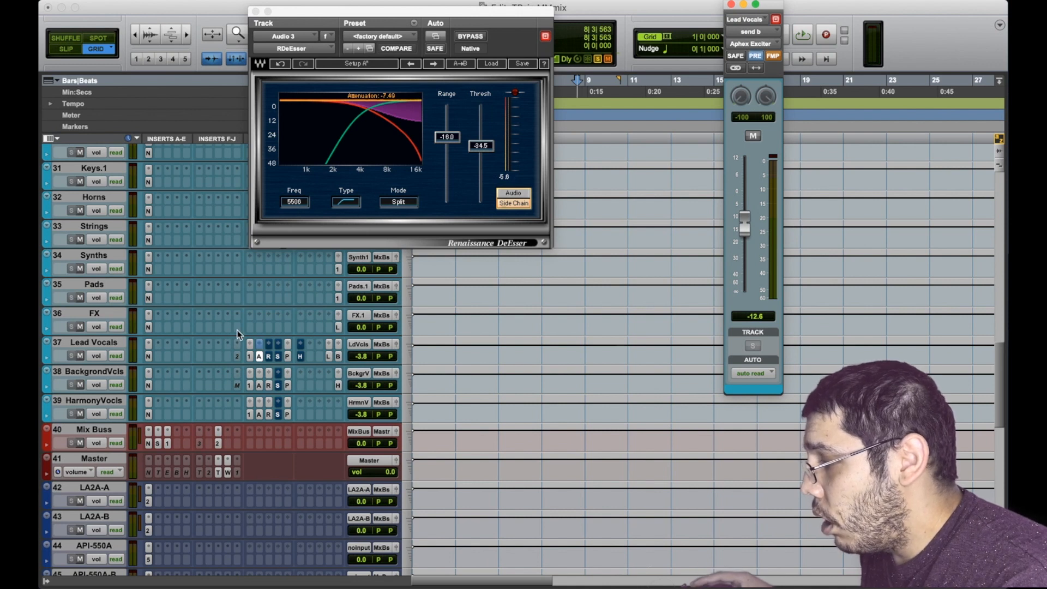
Lower the Lead Vocals track volume all the way to -∞
scroll(238, 333, "up", 10)
scroll(239, 330, "down", 7)
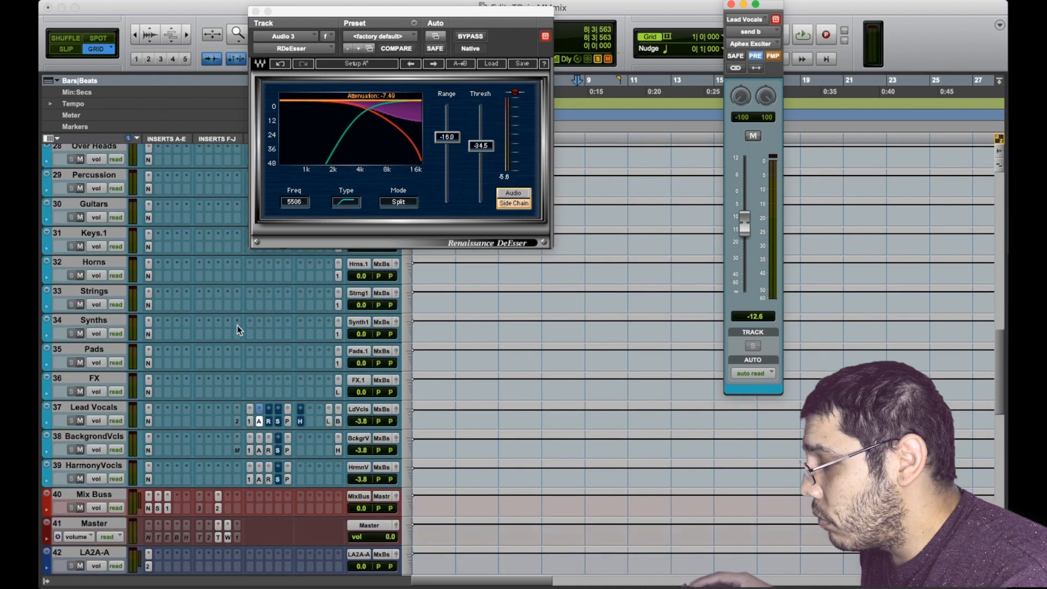
scroll(238, 330, "down", 6)
scroll(412, 290, "up", 3)
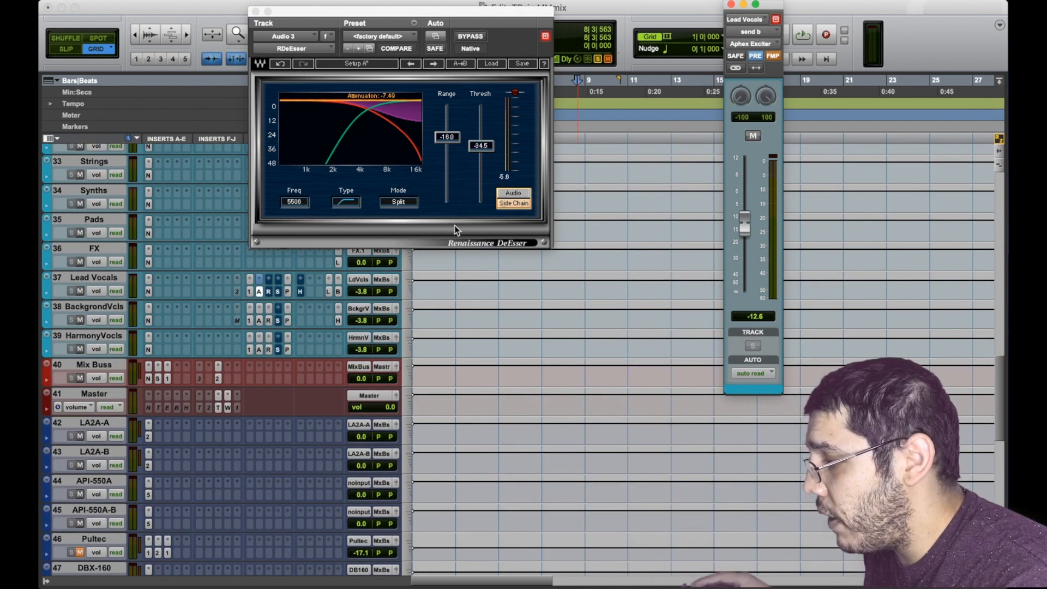
left_click_drag(371, 294, 370, 343)
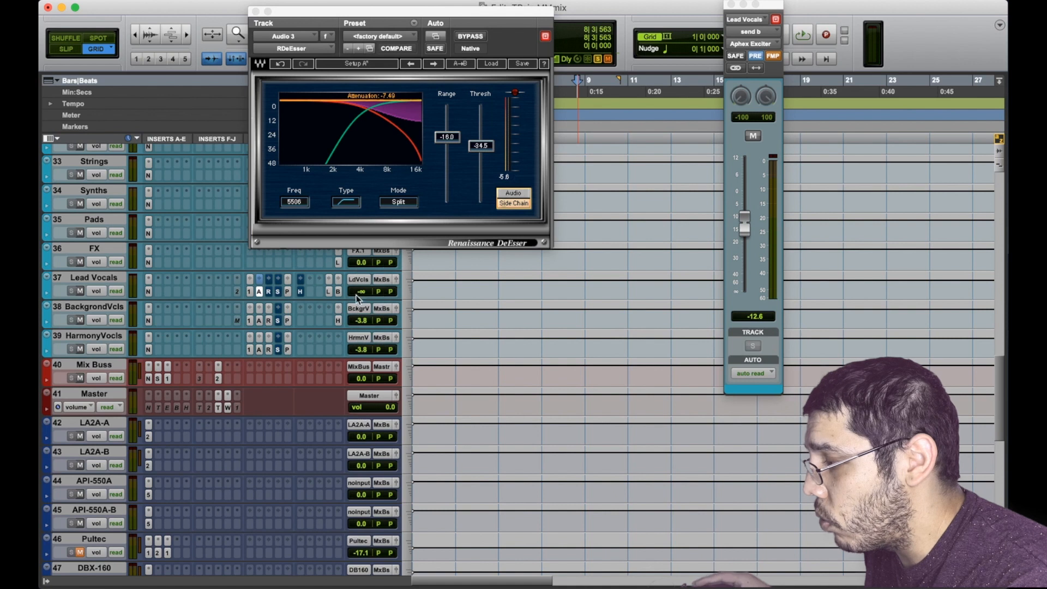
Raise the Lead Vocals send to the Aphex Exciter to -3.0 dB and play from 8|3|563
scroll(238, 427, "down", 3)
left_click(745, 218)
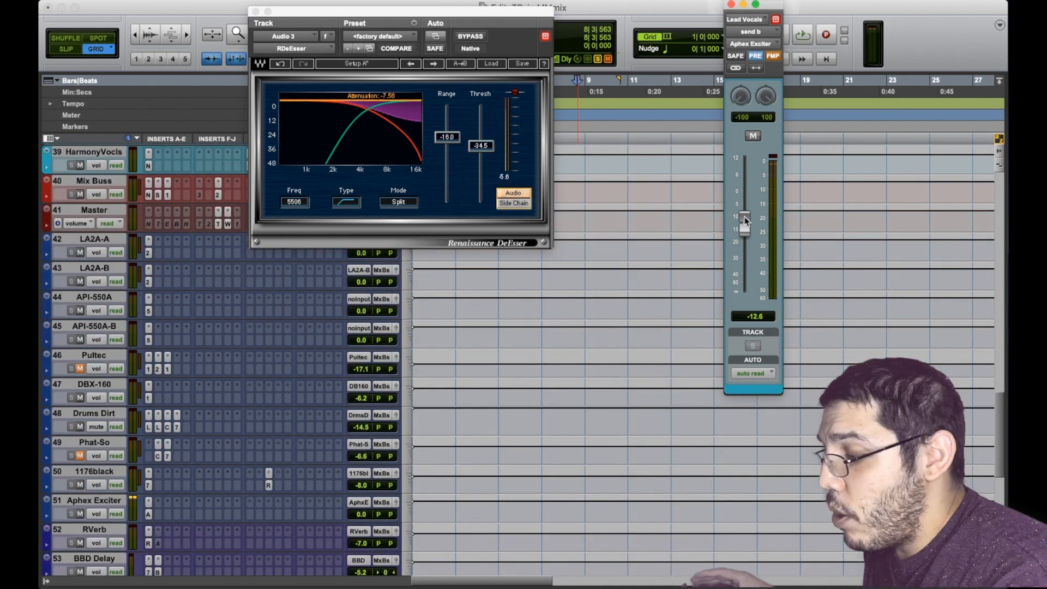
mouse_move(745, 217)
left_mouse_down()
mouse_move(744, 205)
mouse_move(745, 230)
mouse_move(745, 208)
left_mouse_up()
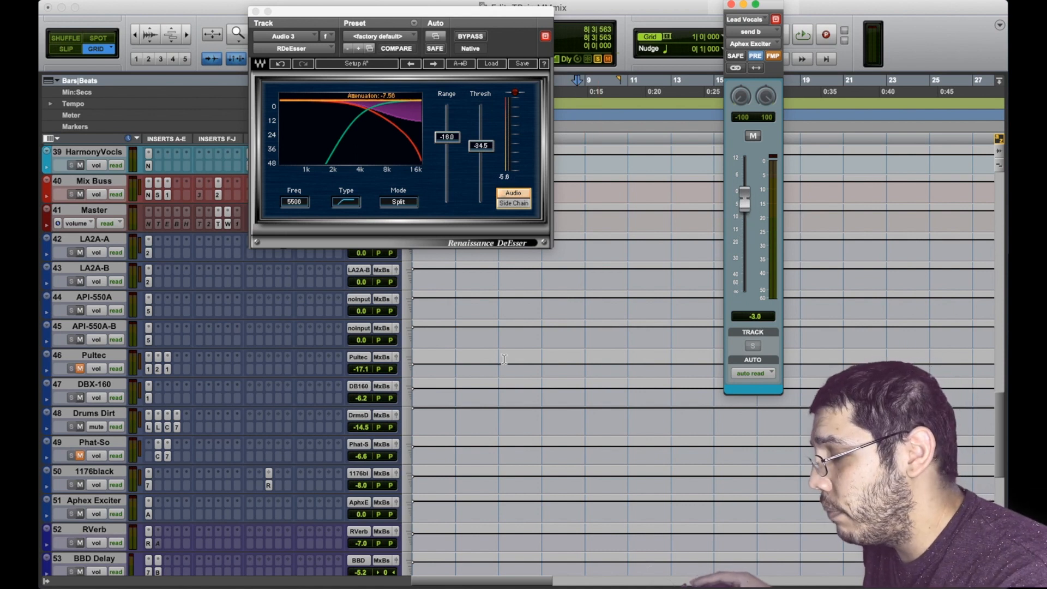
key("space")
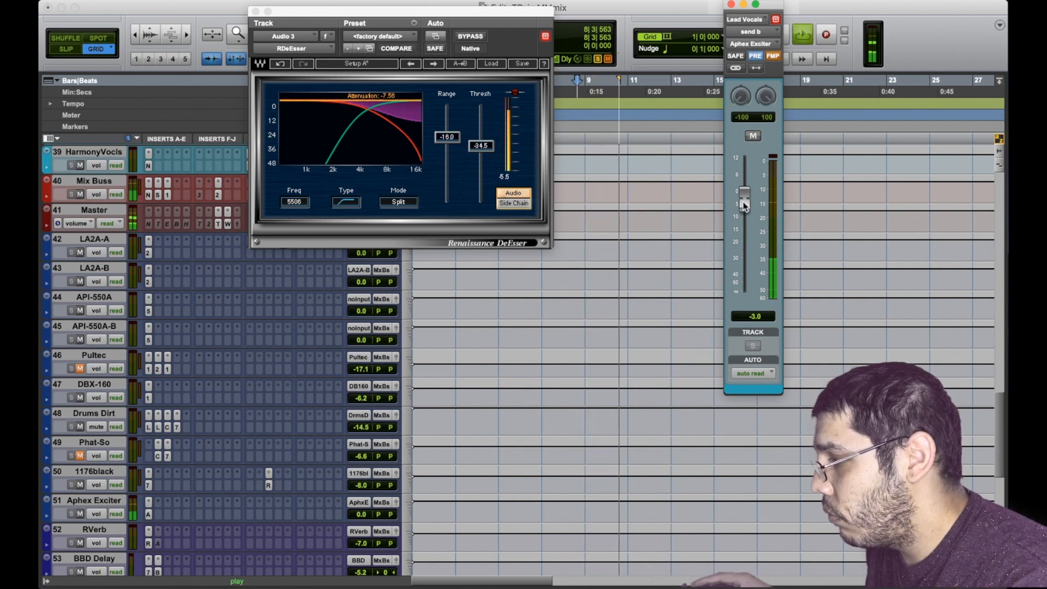
key("space")
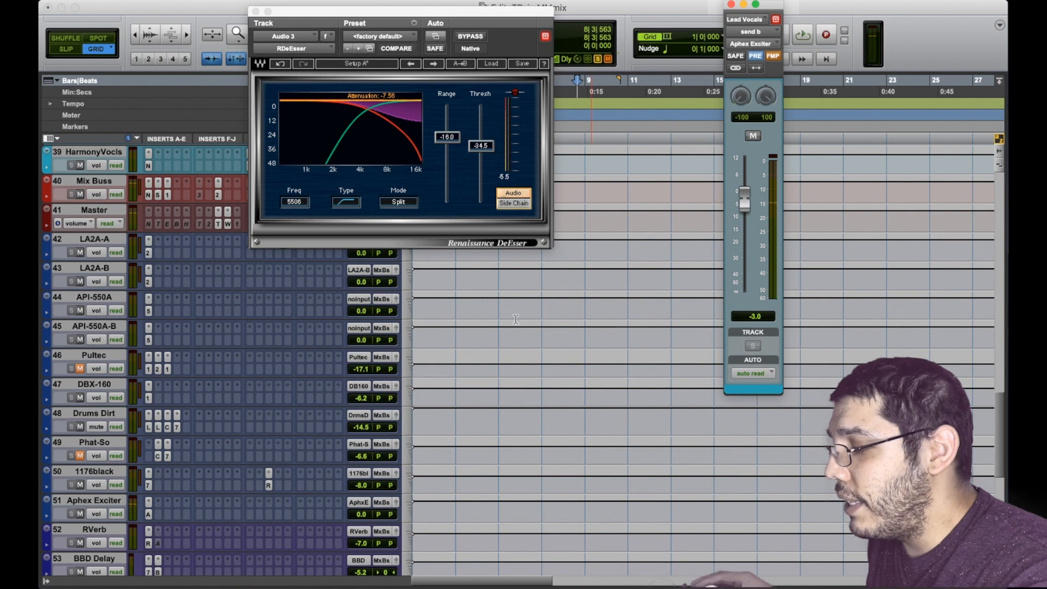
Insert the stereo PAZ Analyzer after the exciter on the Aphex Exciter track and play the vocal to view its spectrum
left_click(185, 500)
mouse_move(185, 502)
mouse_move(340, 98)
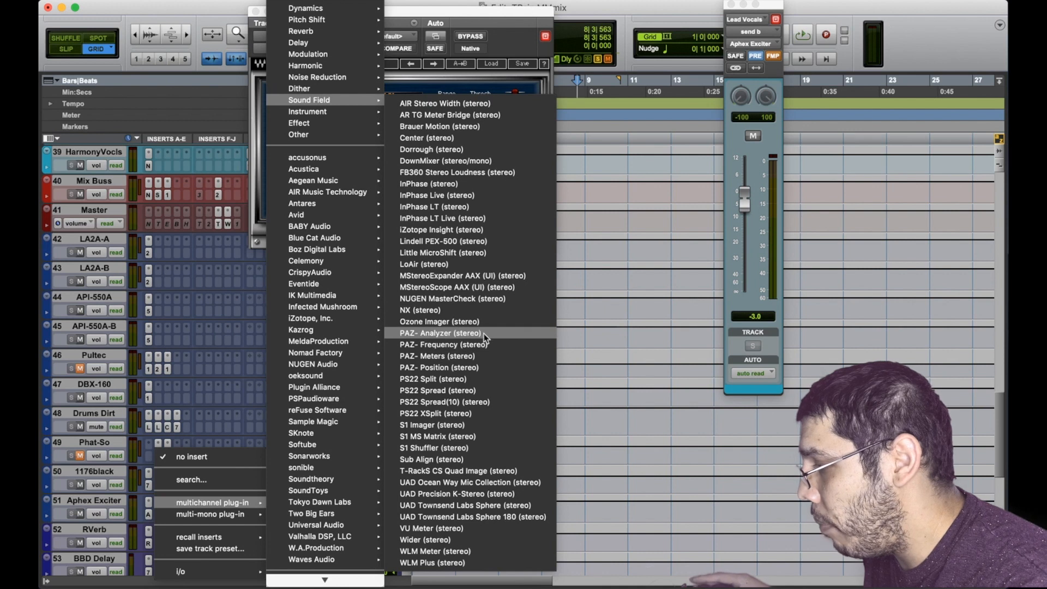
key("Escape")
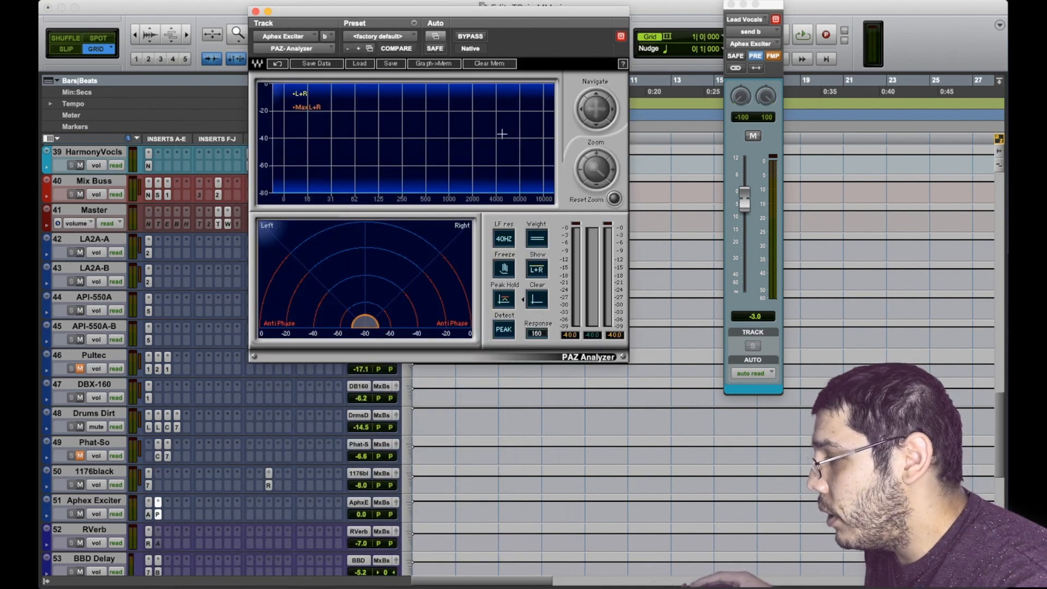
key("space")
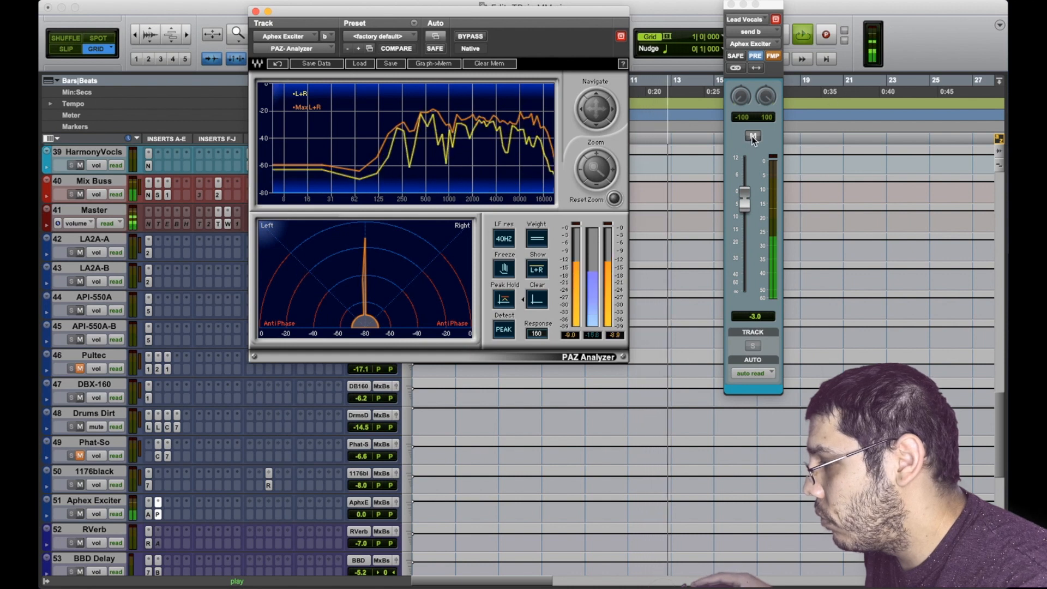
key("space")
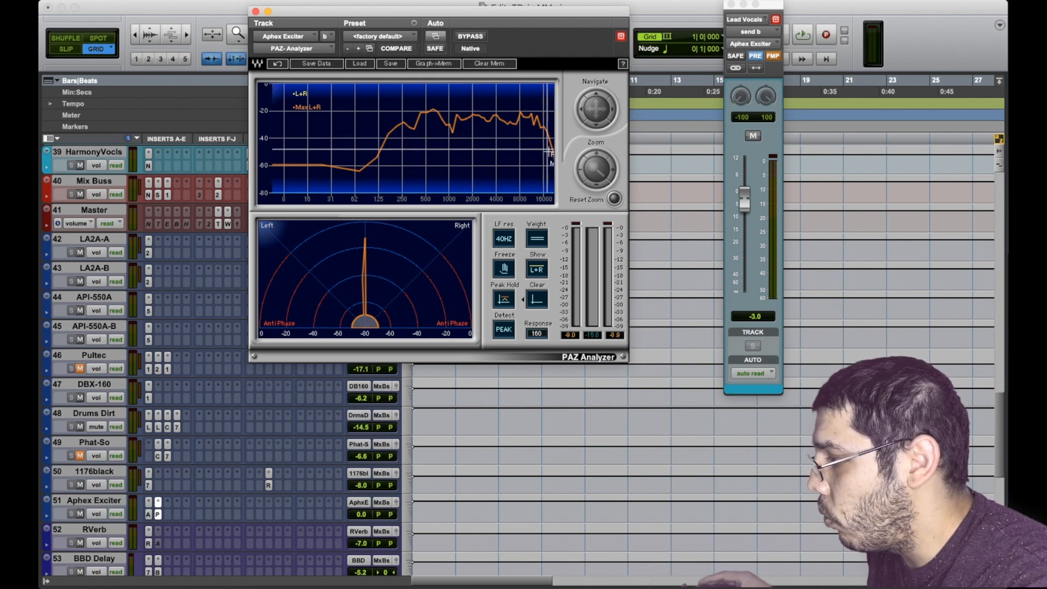
Close the analyzer and return the Lead Vocals send to the Aphex Exciter to -12.6 dB, post-fader
left_click(255, 11)
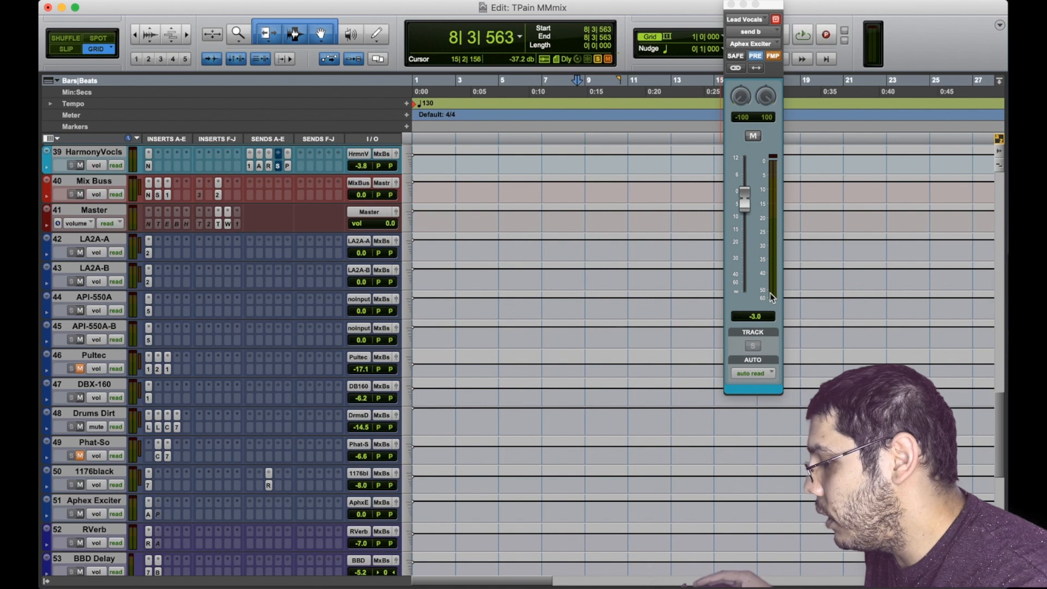
left_click_drag(745, 200, 745, 224)
scroll(522, 266, "up", 8)
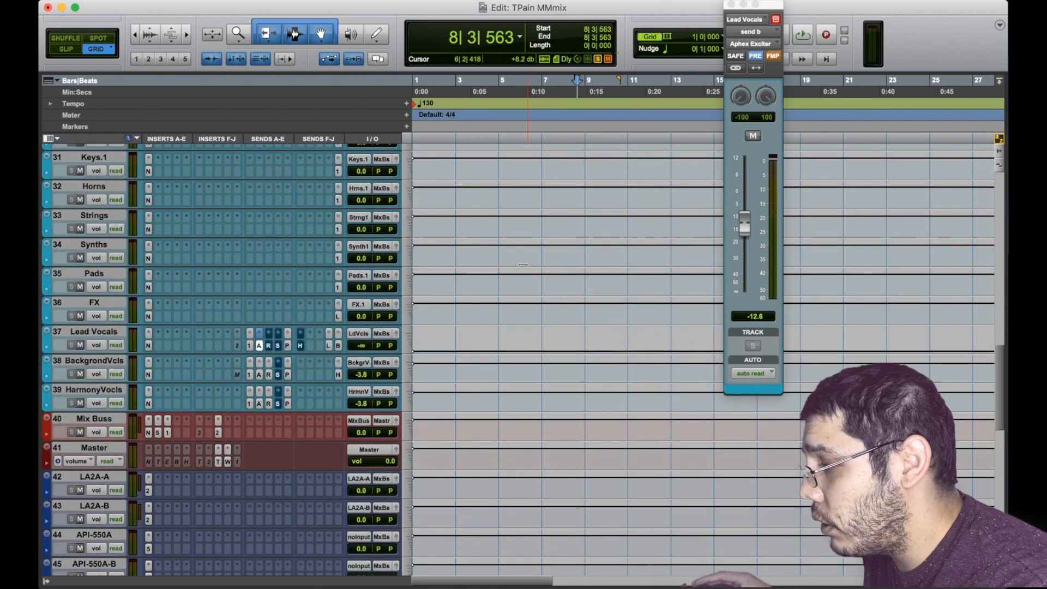
scroll(523, 265, "up", 5)
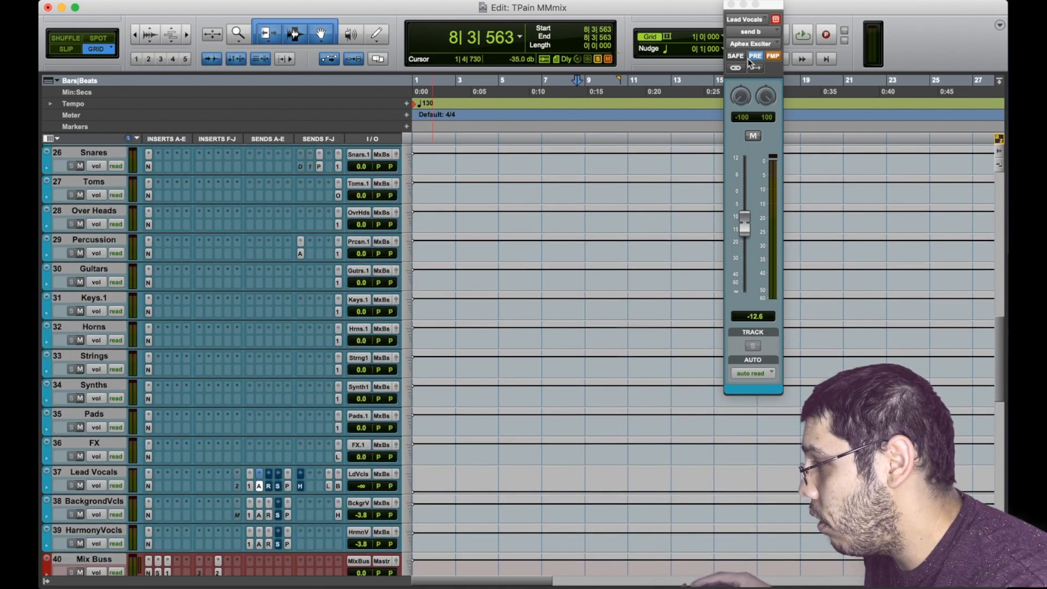
left_click(751, 58)
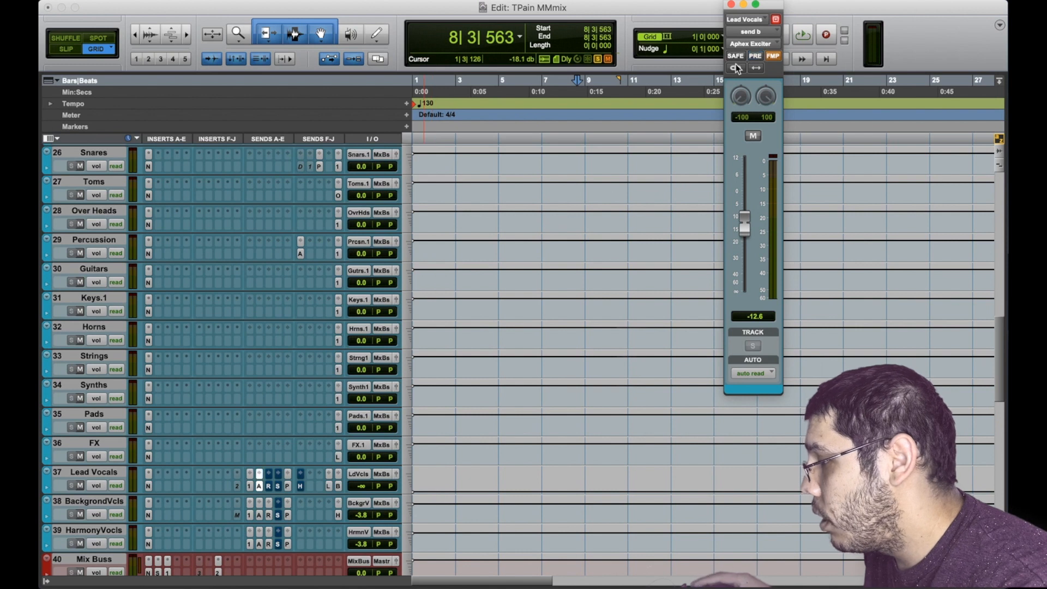
Restore the Lead Vocals track volume to -3.8 dB, checking playback from 8|3|563
key("space")
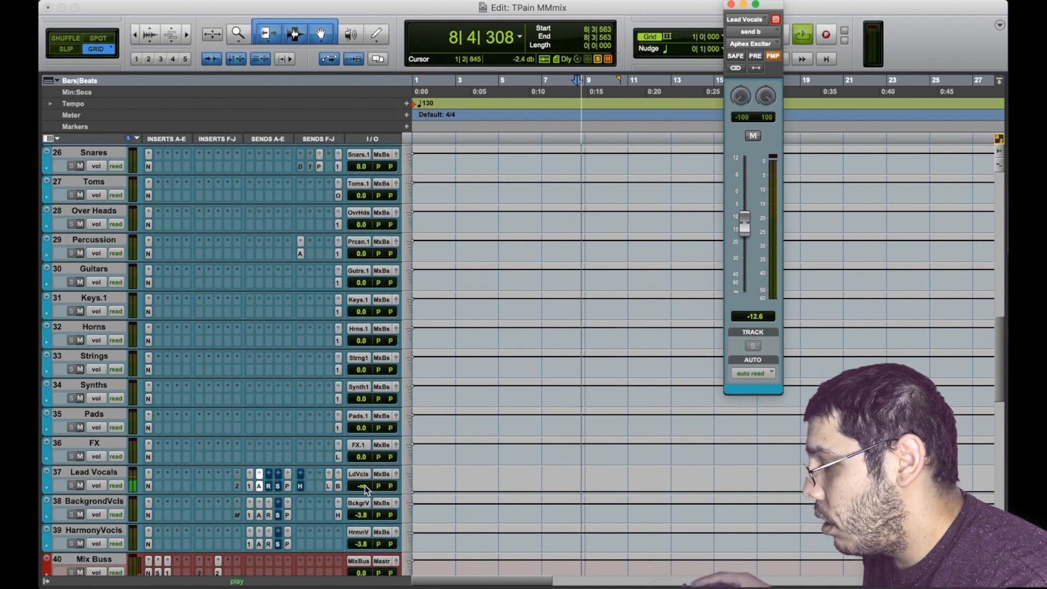
key("space")
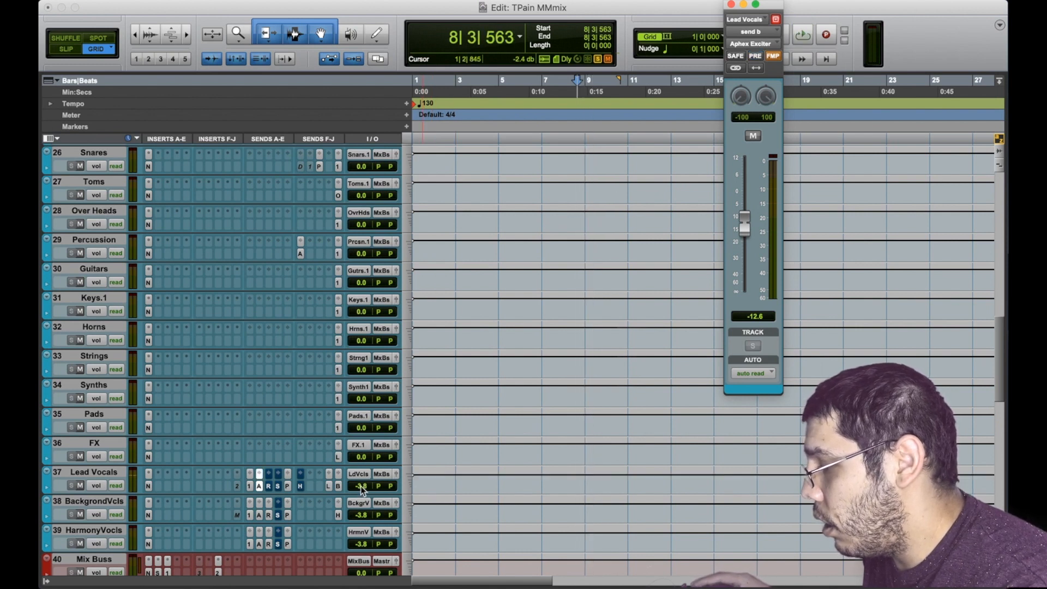
Play the soloed Audio 3 vocal, reactivate its bypassed RDeEsser and SSLChannel inserts, and unsolo the track
scroll(515, 351, "up", 8)
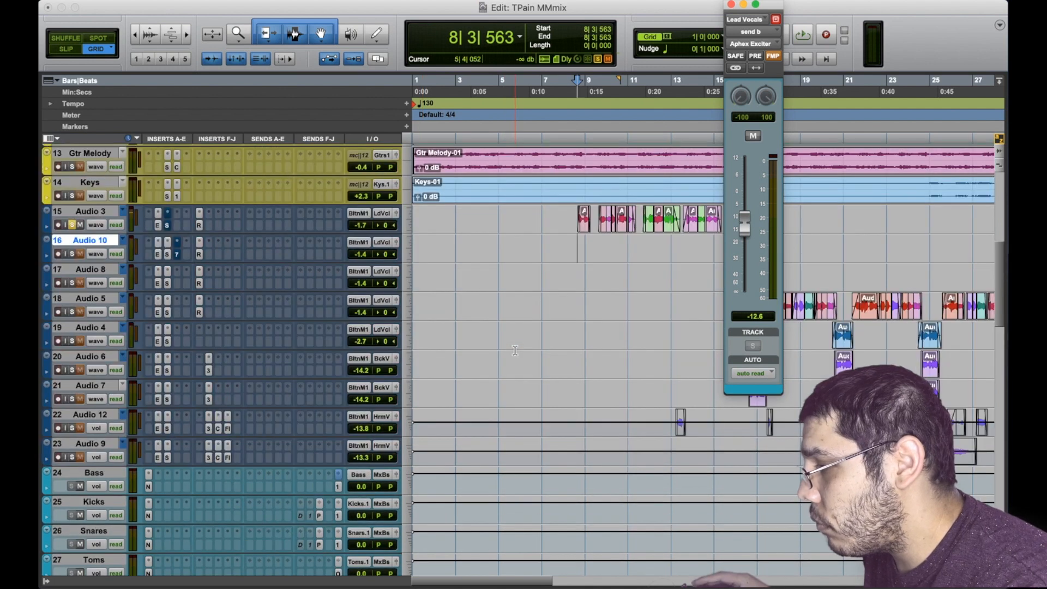
key("space")
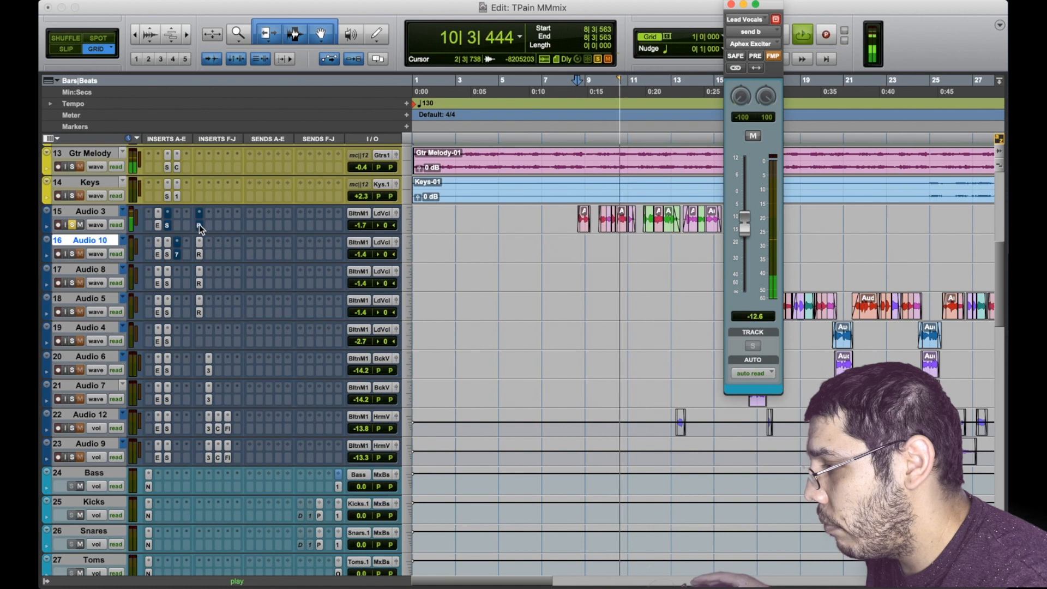
key("space")
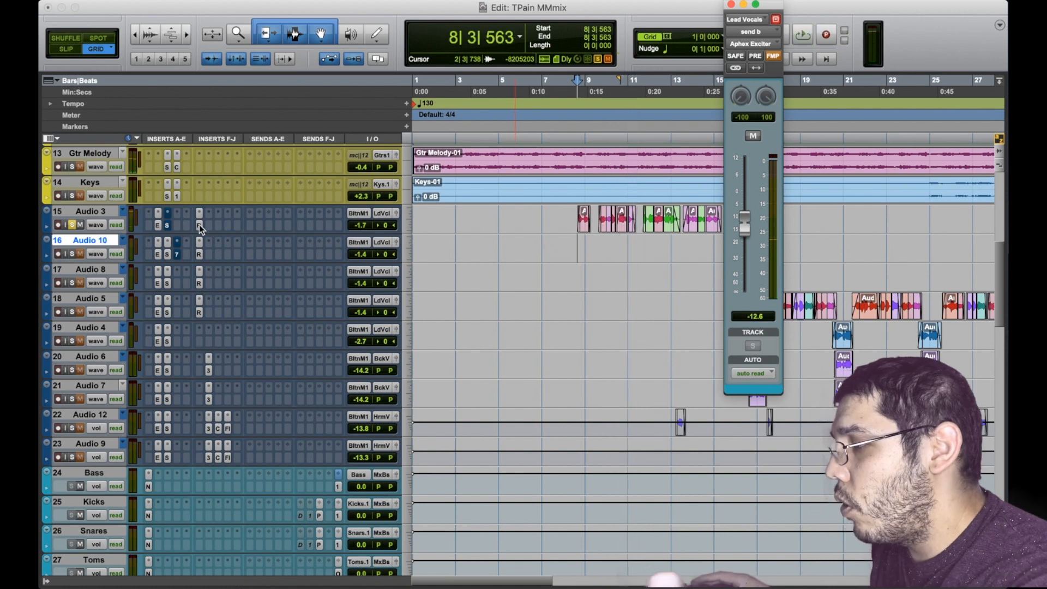
left_click(170, 223)
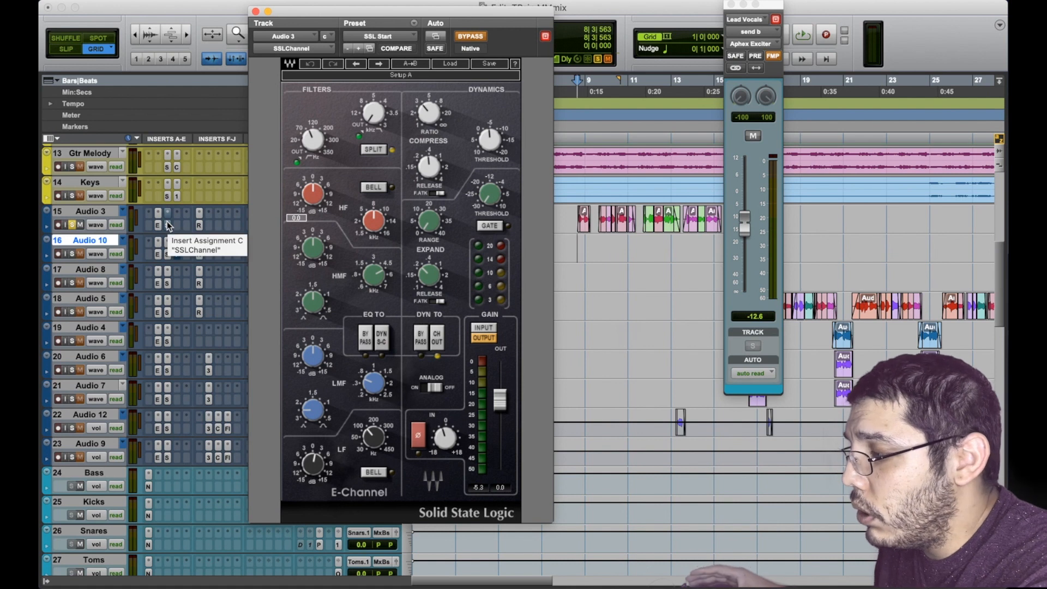
mouse_move(310, 135)
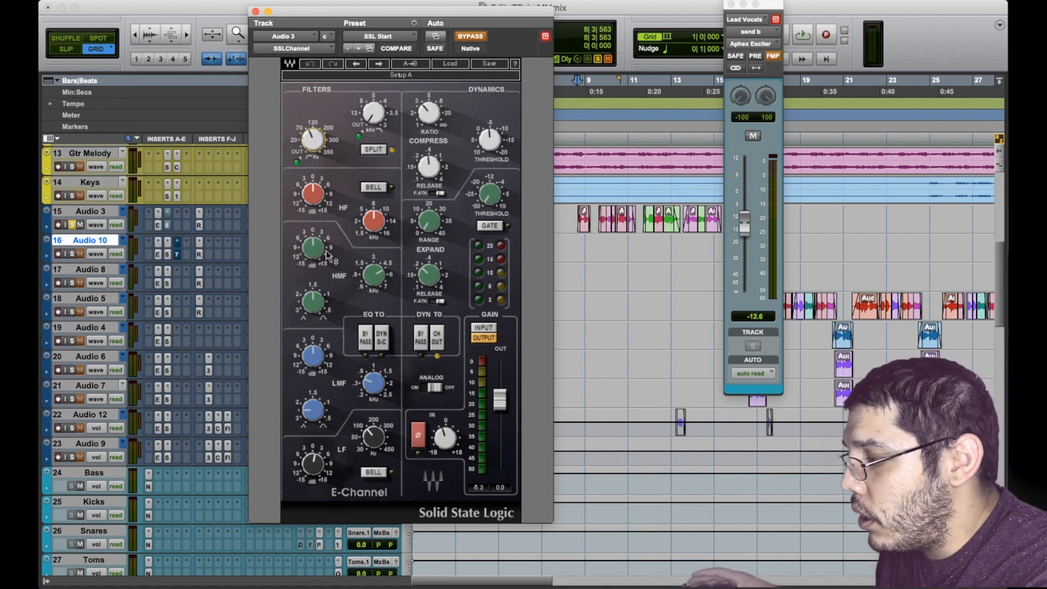
mouse_move(382, 439)
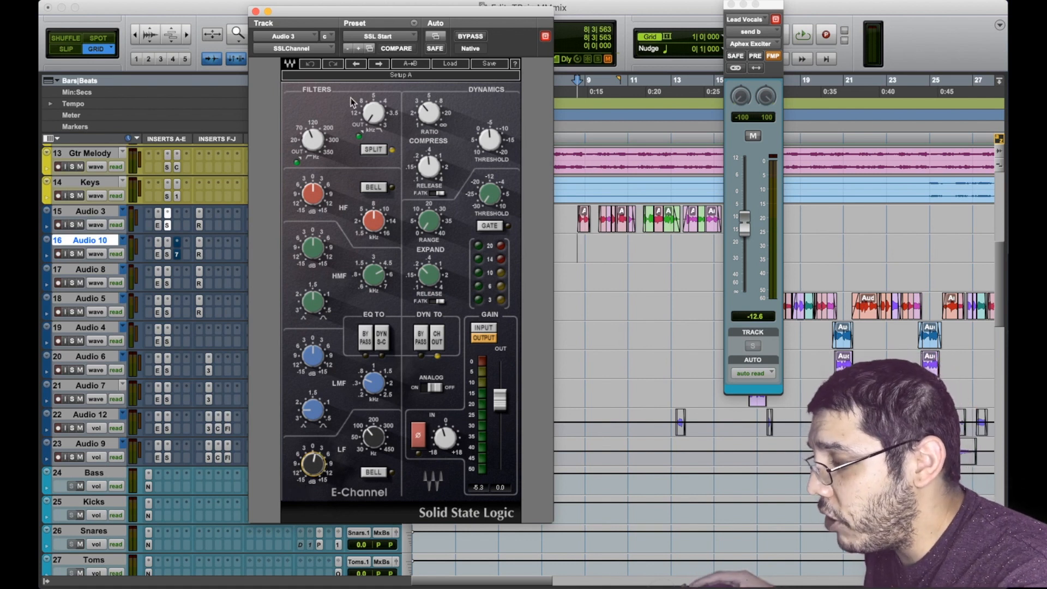
left_click(256, 11)
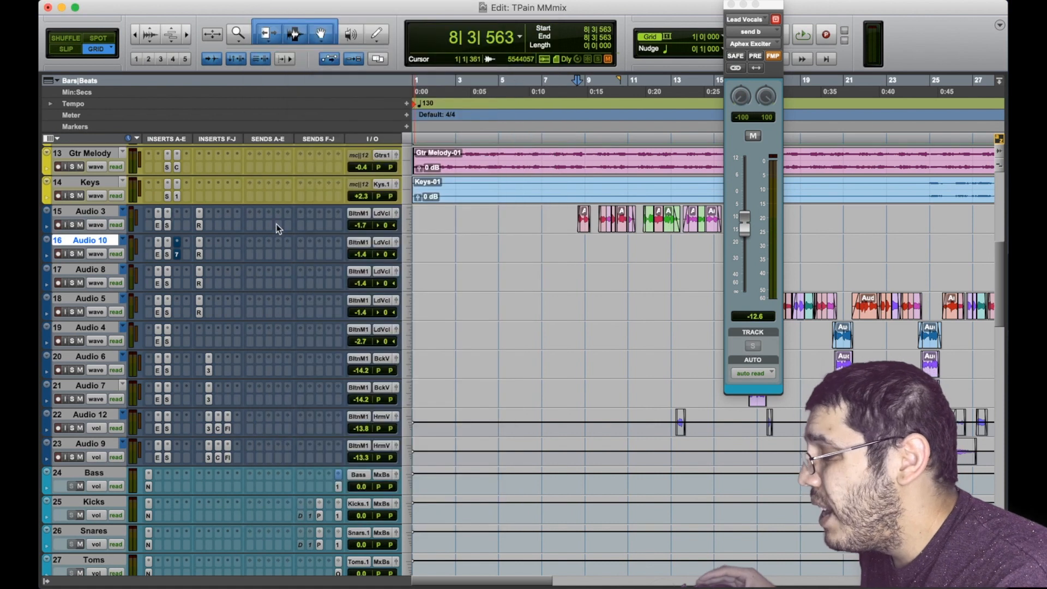
Open the Lead Vocals send to the Pultec and unmute the Pultec track
scroll(277, 233, "down", 2)
scroll(278, 234, "down", 13)
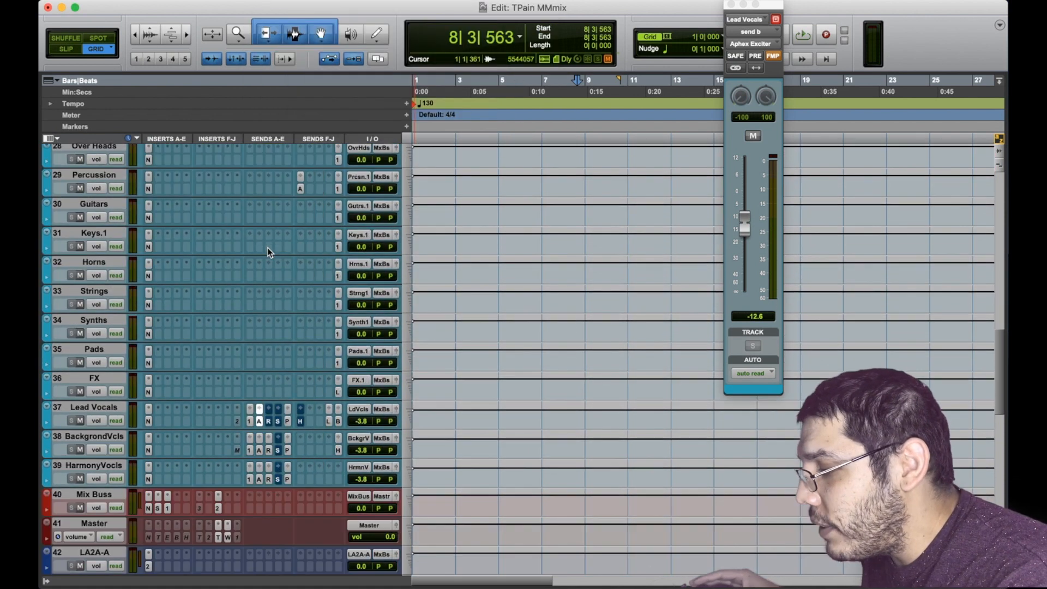
left_click(289, 422)
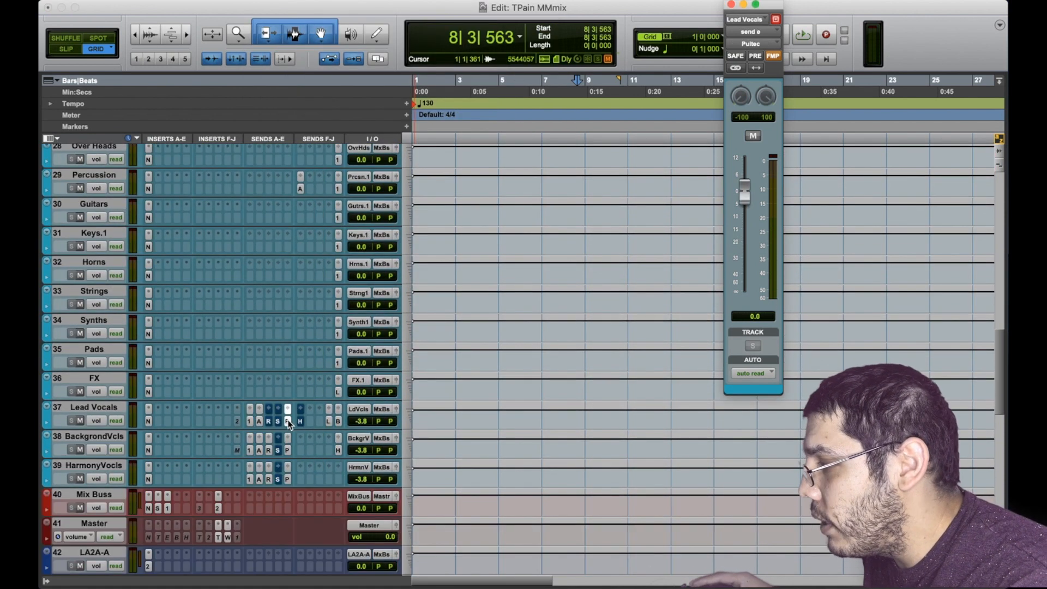
scroll(273, 422, "down", 13)
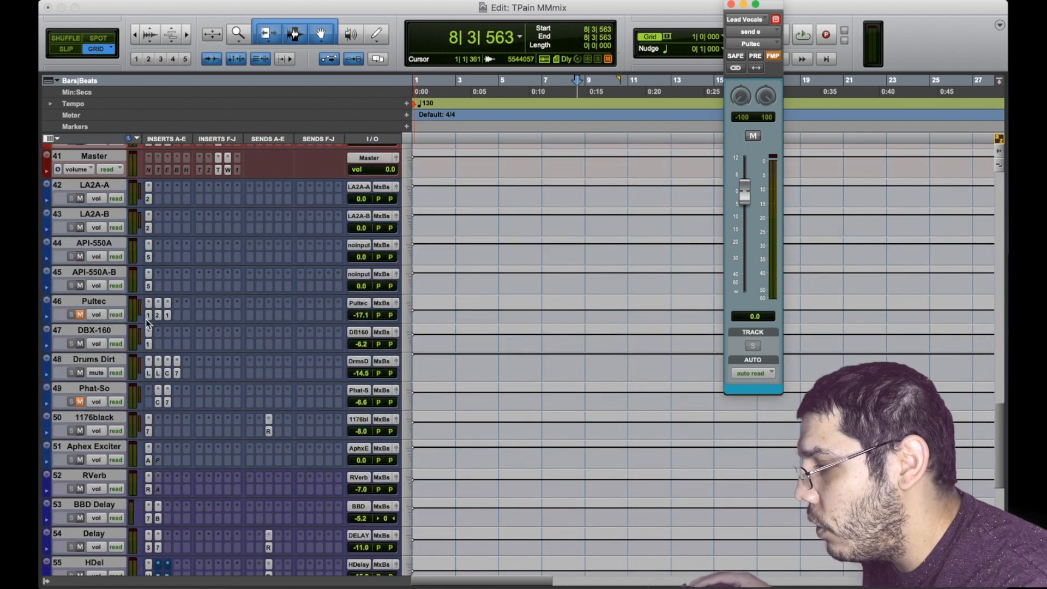
left_click(155, 321)
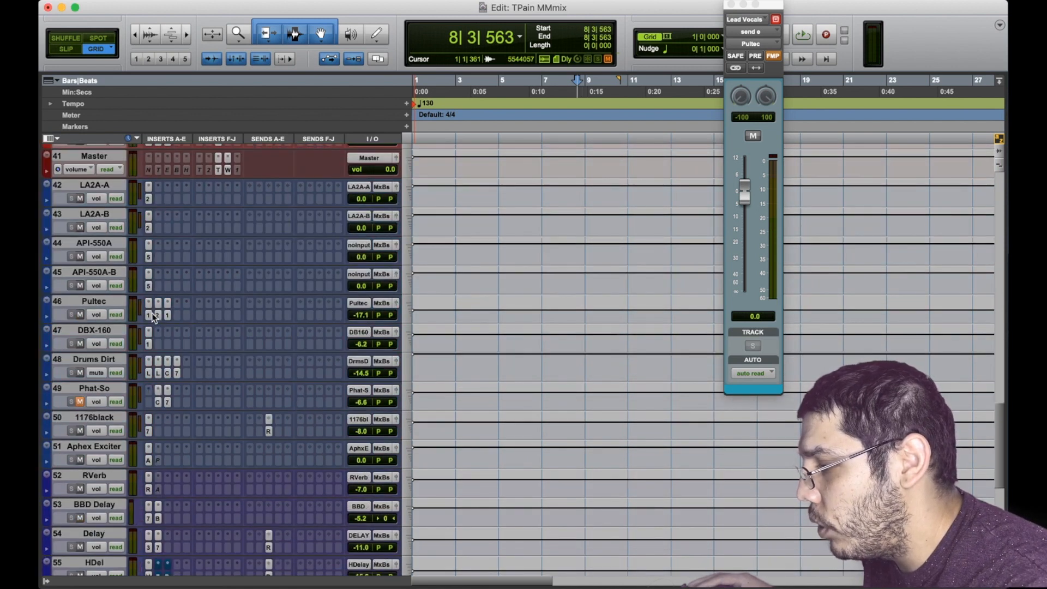
left_click(153, 316)
Examine the Pultec track's three inserts: the first PuigTec EQP1A, the CLA-2A and the second PuigTec EQP1A
left_click(158, 314)
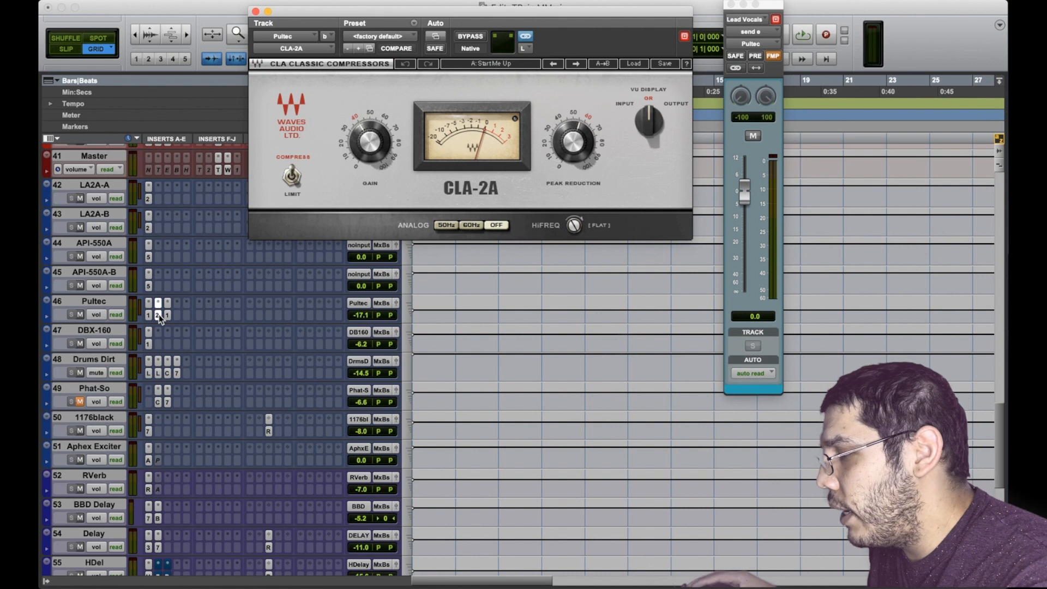
left_click(148, 315)
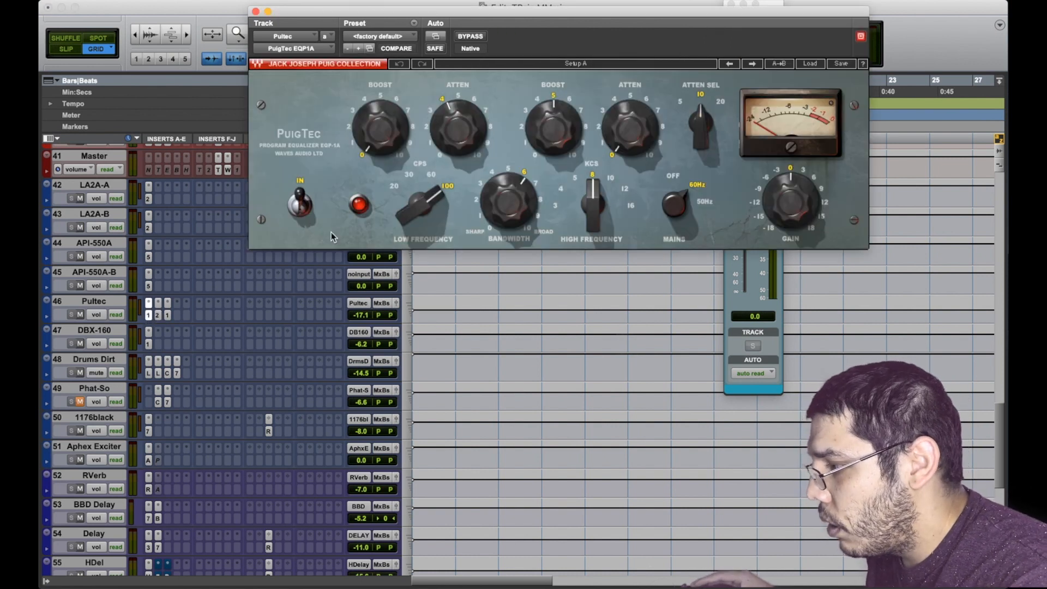
left_click(158, 315)
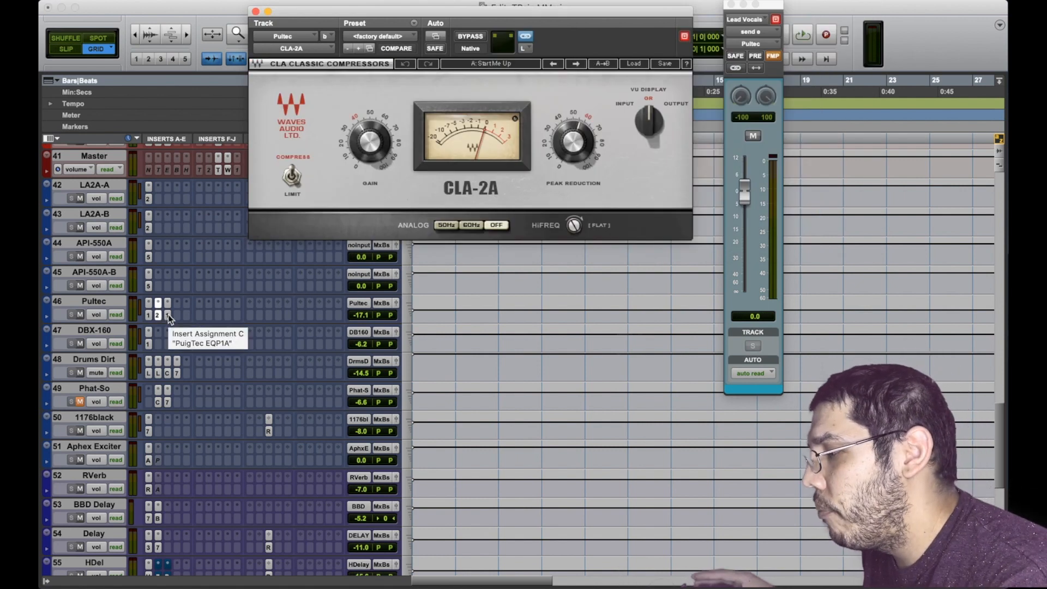
left_click(168, 315)
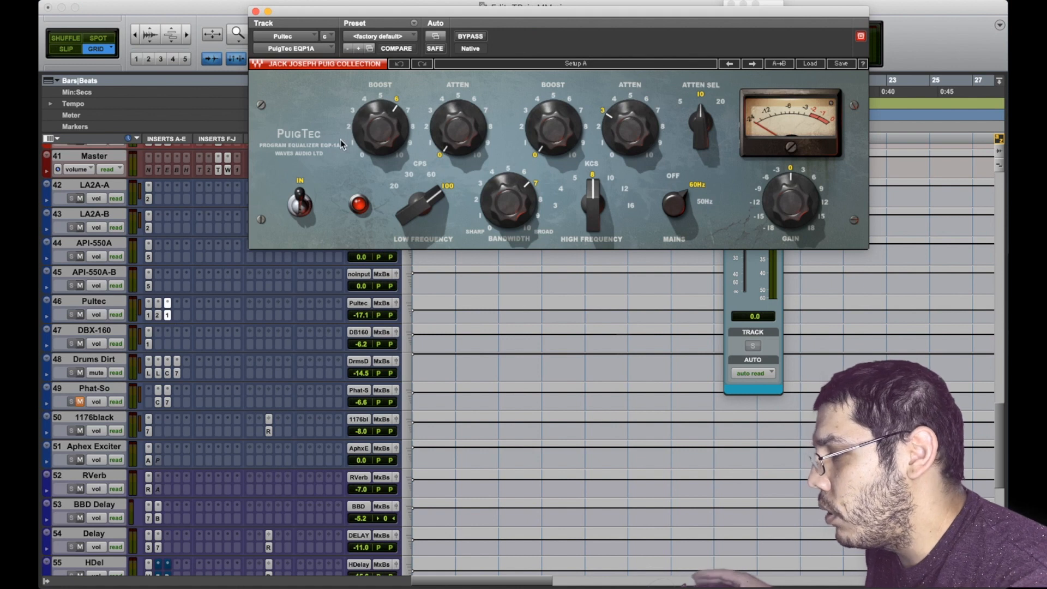
Play the full mix from 8|3|563 with the Pultec send active and close the PuigTec EQP1A
key("space")
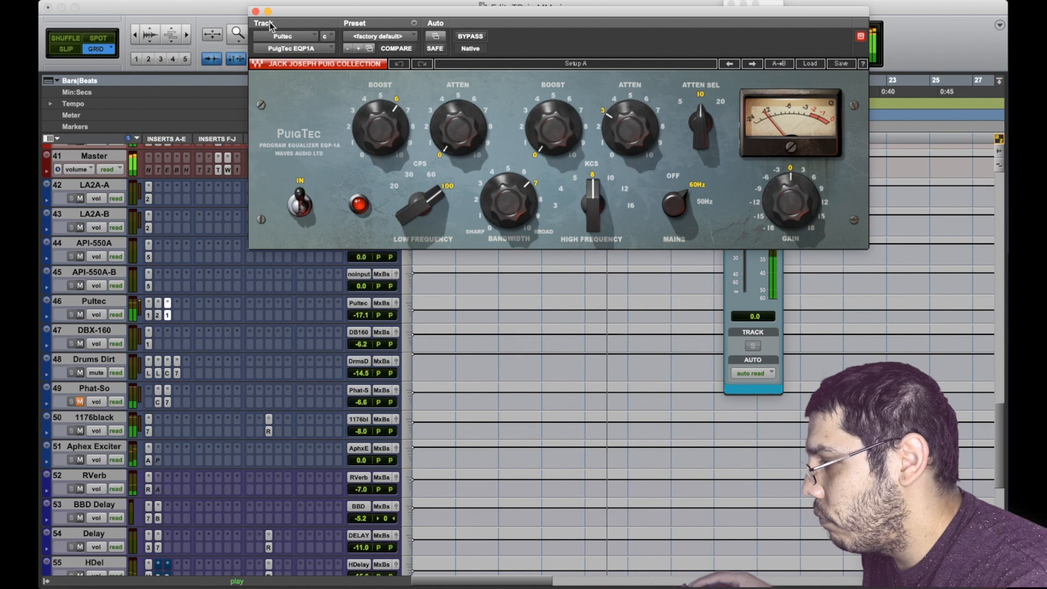
left_click(254, 11)
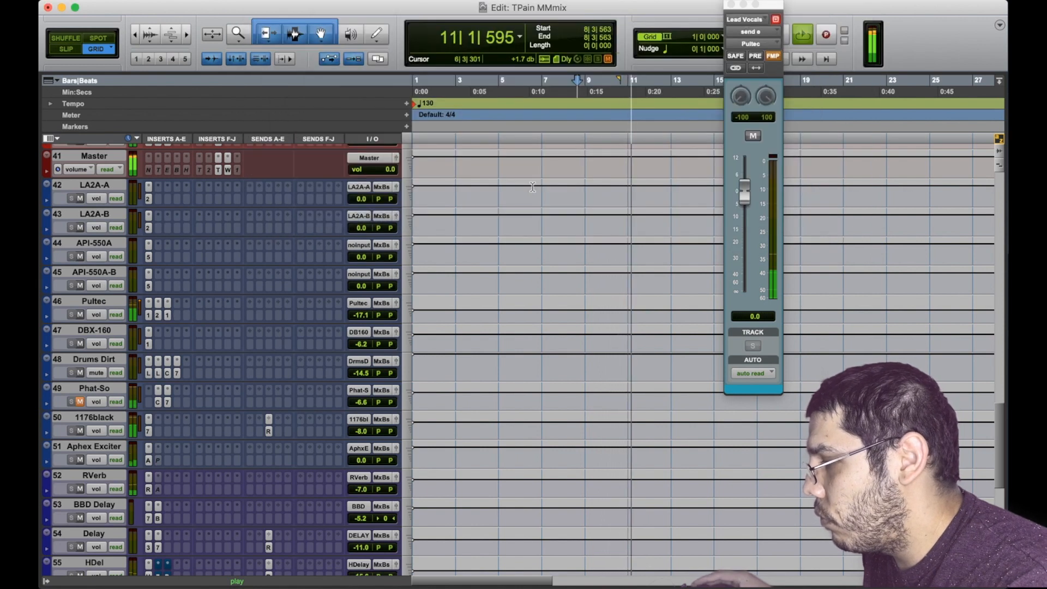
scroll(367, 299, "up", 2)
scroll(366, 299, "up", 15)
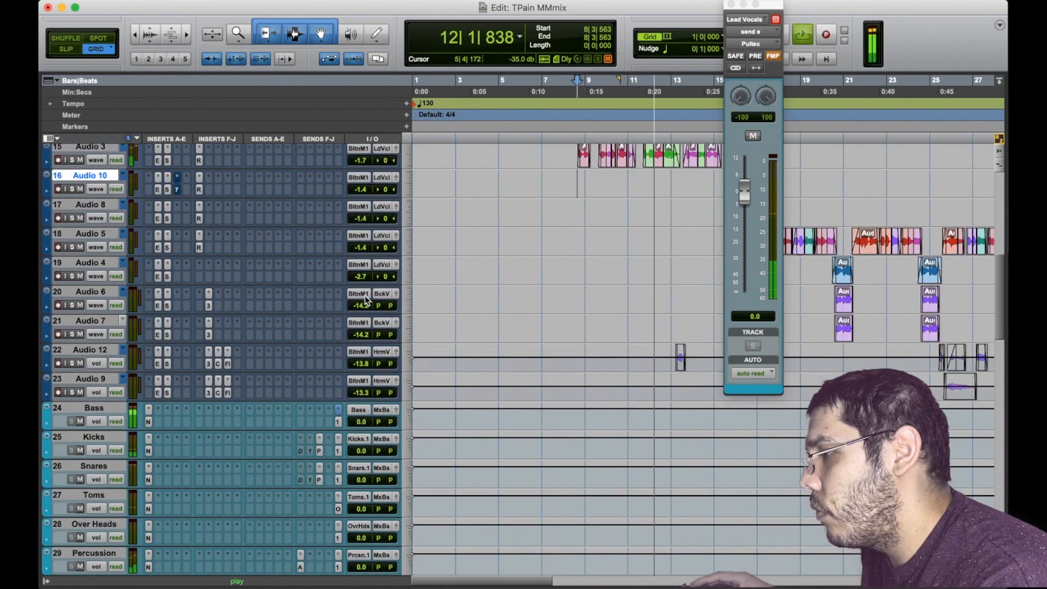
key("space")
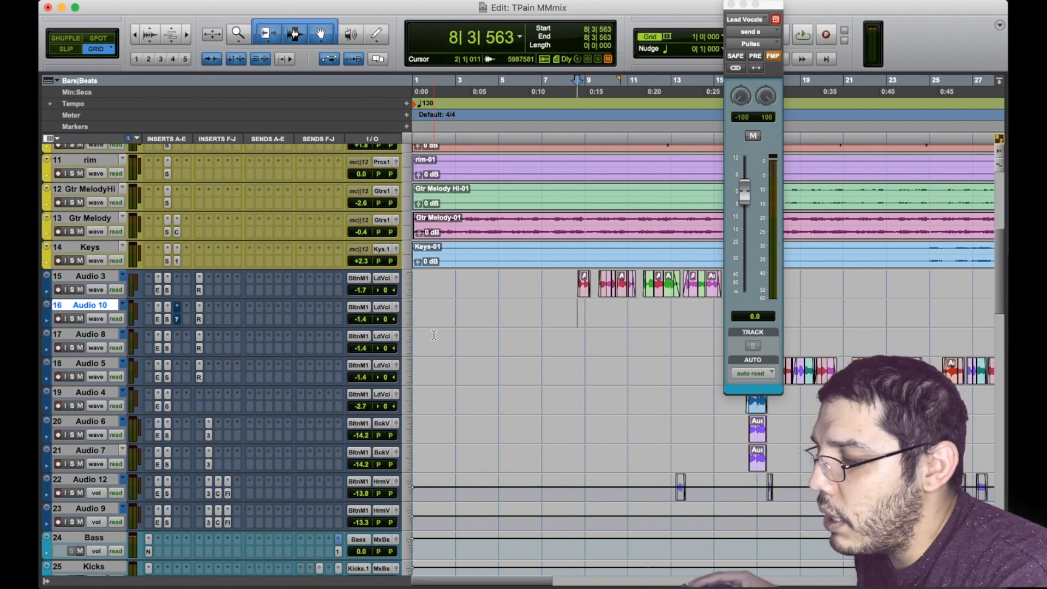
Boost the HF gain in Audio 3's SSLChannel and raise the HF frequency while playing the mix
scroll(434, 335, "down", 1)
scroll(434, 335, "down", 9)
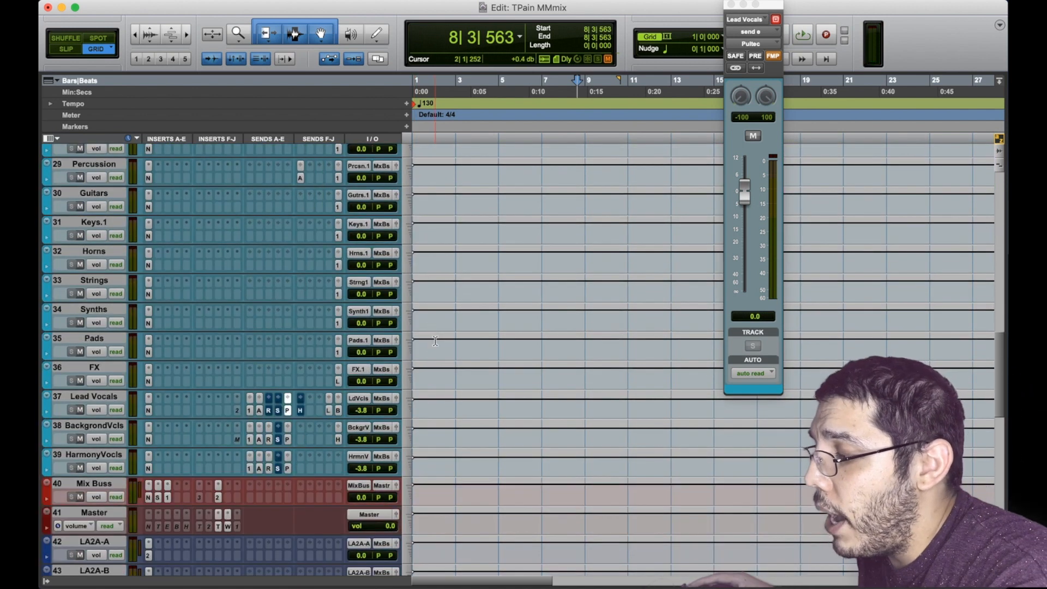
scroll(320, 416, "down", 5)
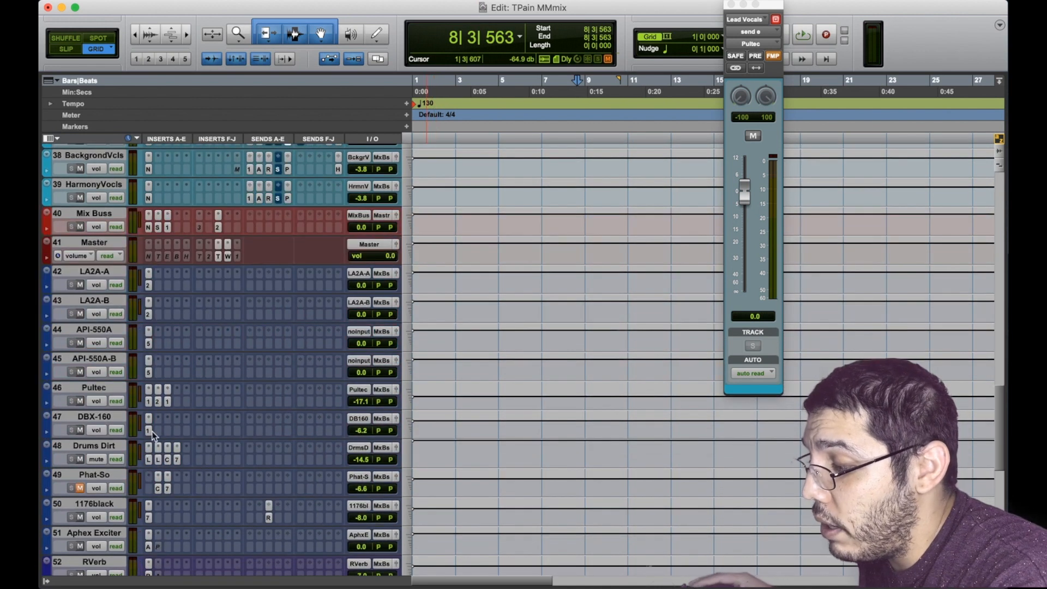
scroll(348, 369, "up", 15)
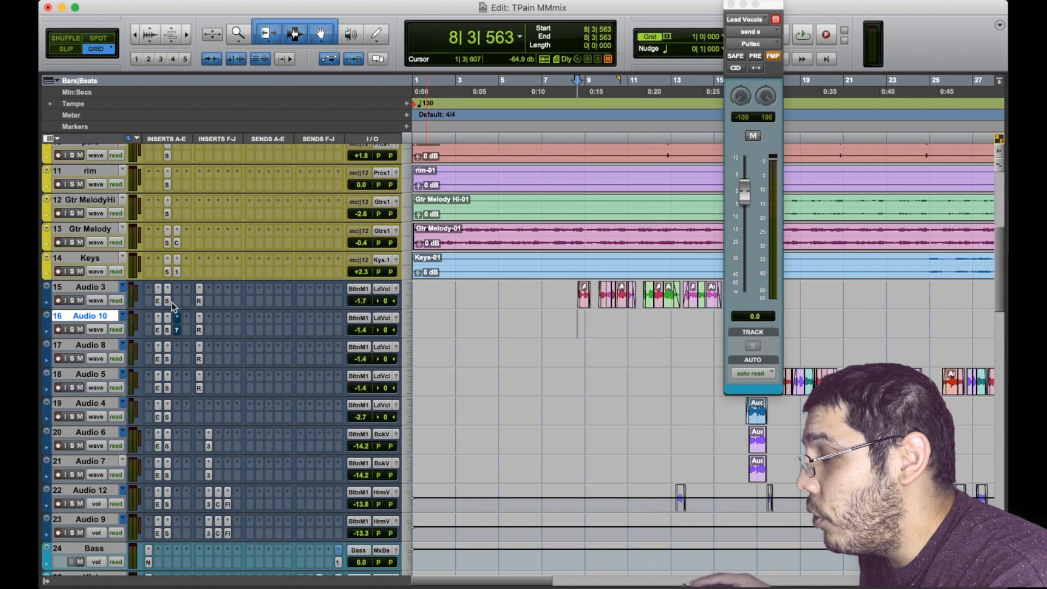
left_click(168, 302)
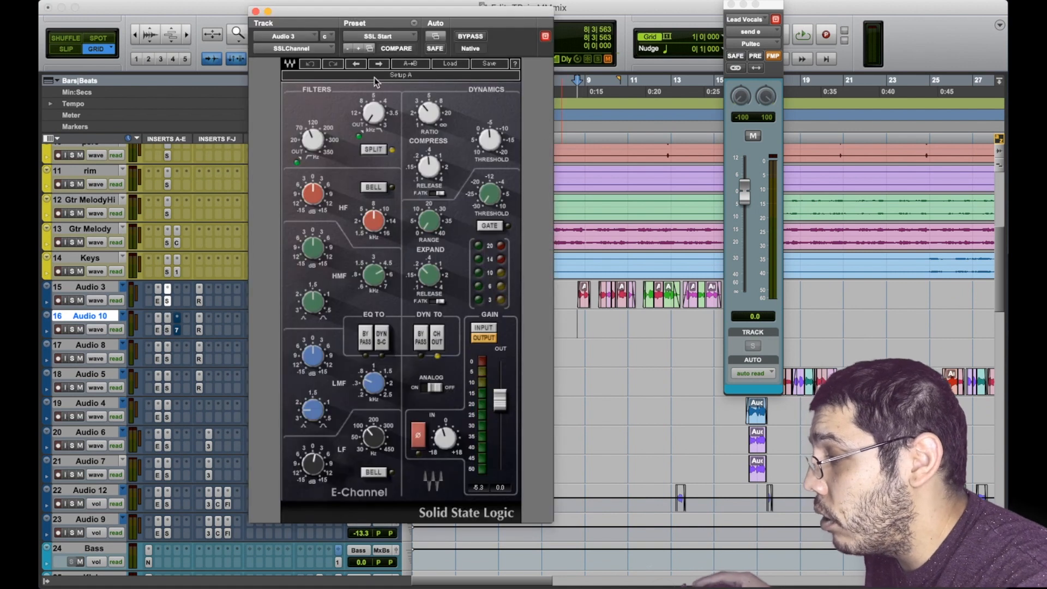
left_click_drag(313, 193, 313, 184)
key("space")
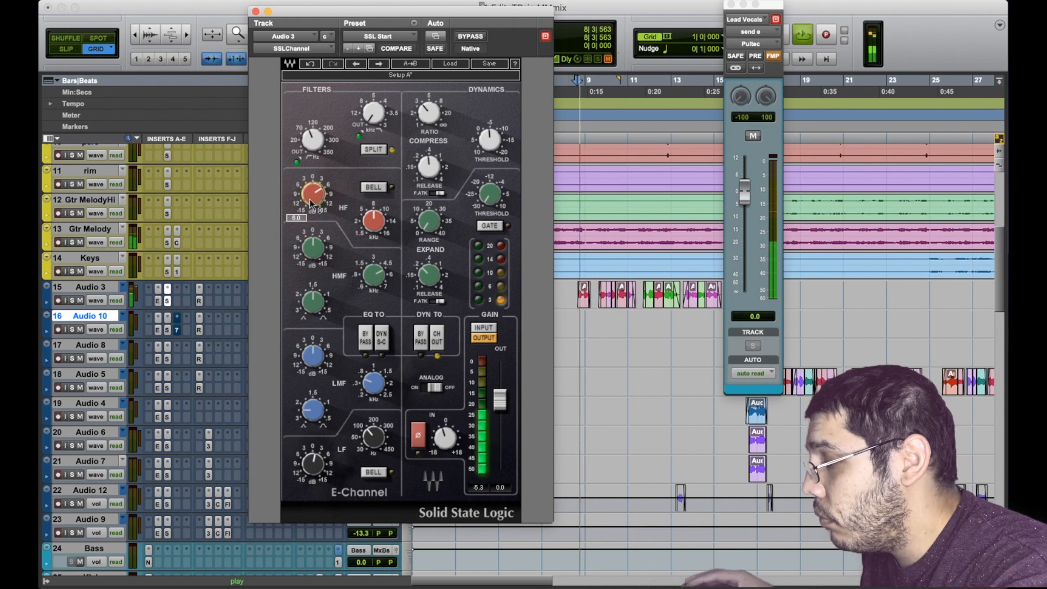
left_click_drag(373, 221, 380, 222)
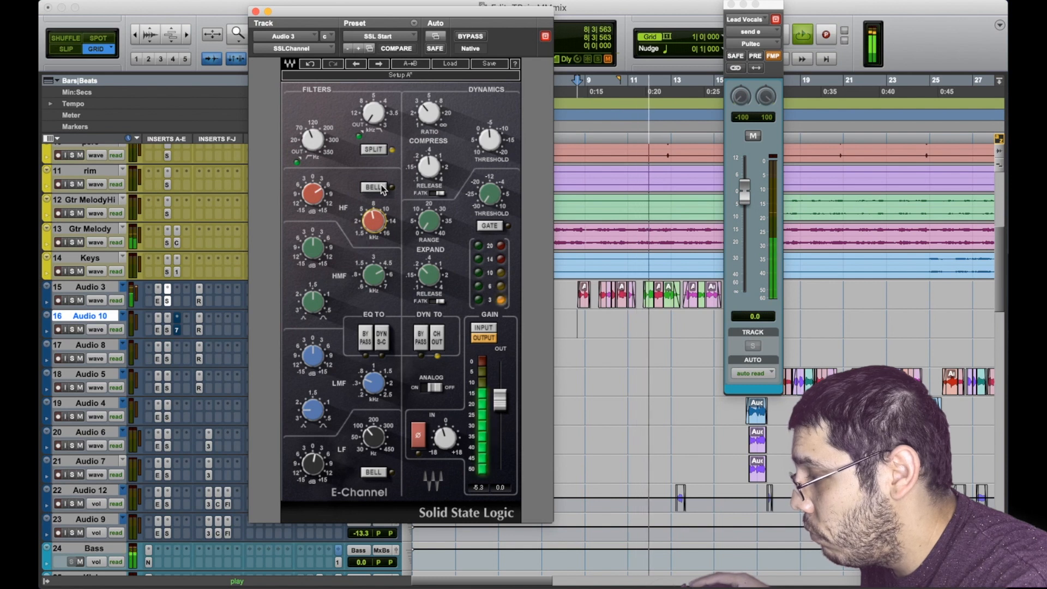
key("space")
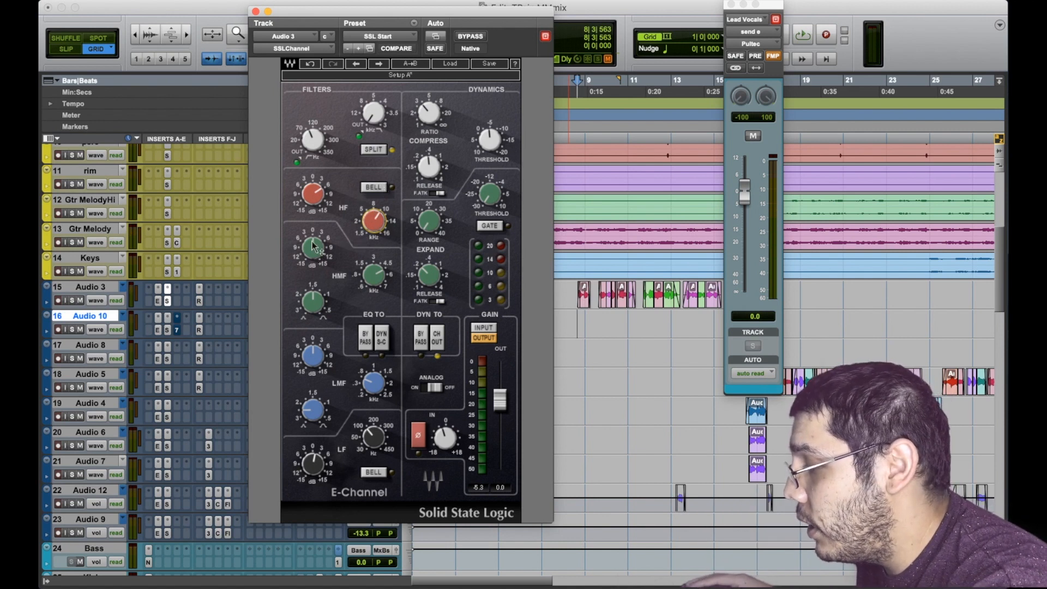
Reset the HF gain of Audio 3's SSLChannel to 0 dB, listen to the mix and close the plug-in
left_click_drag(322, 198, 323, 202)
left_click(255, 11)
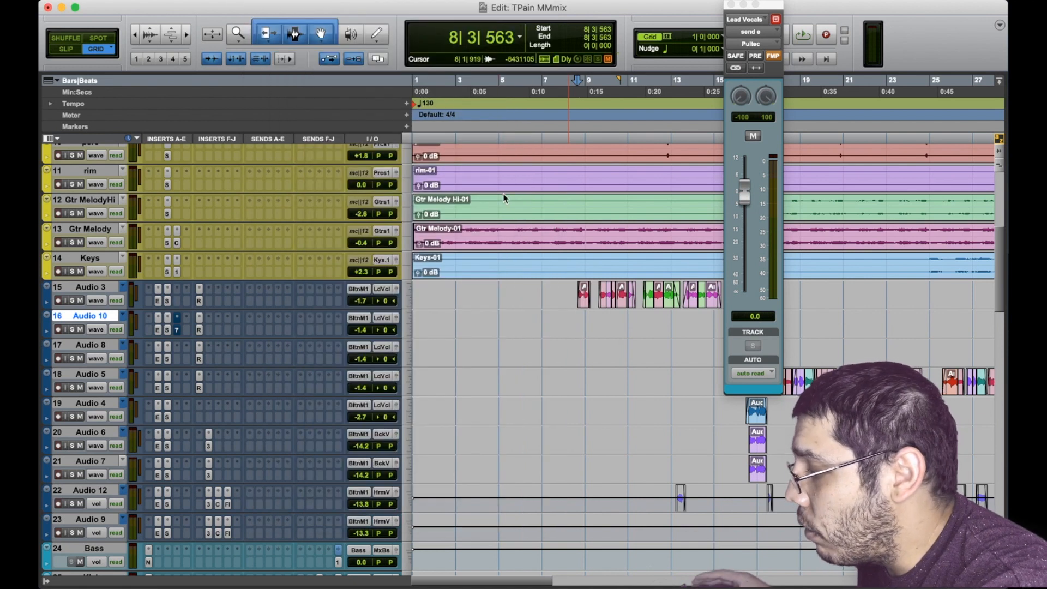
left_click(168, 289)
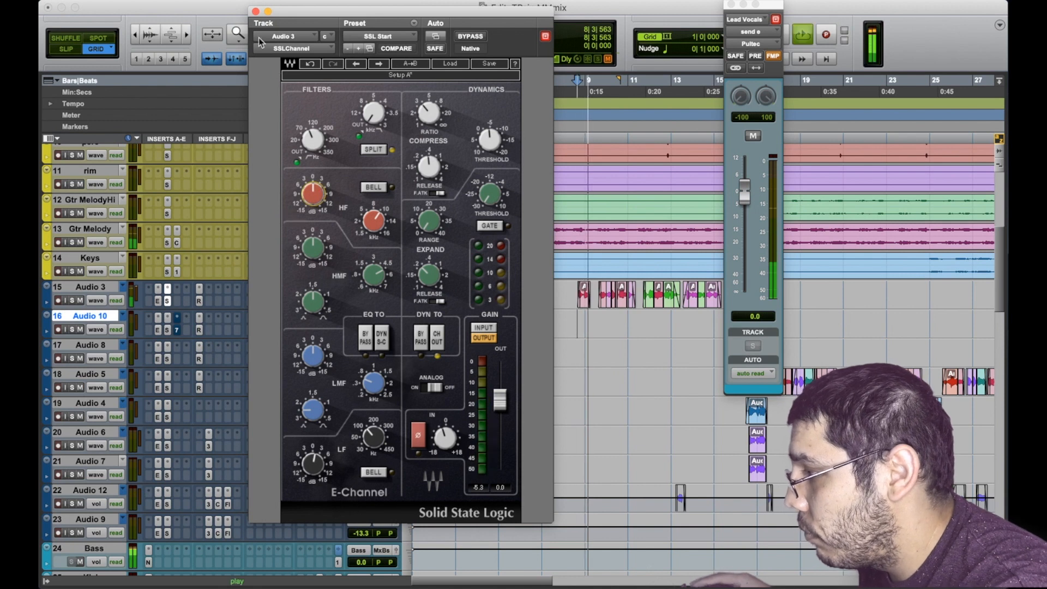
left_click(254, 12)
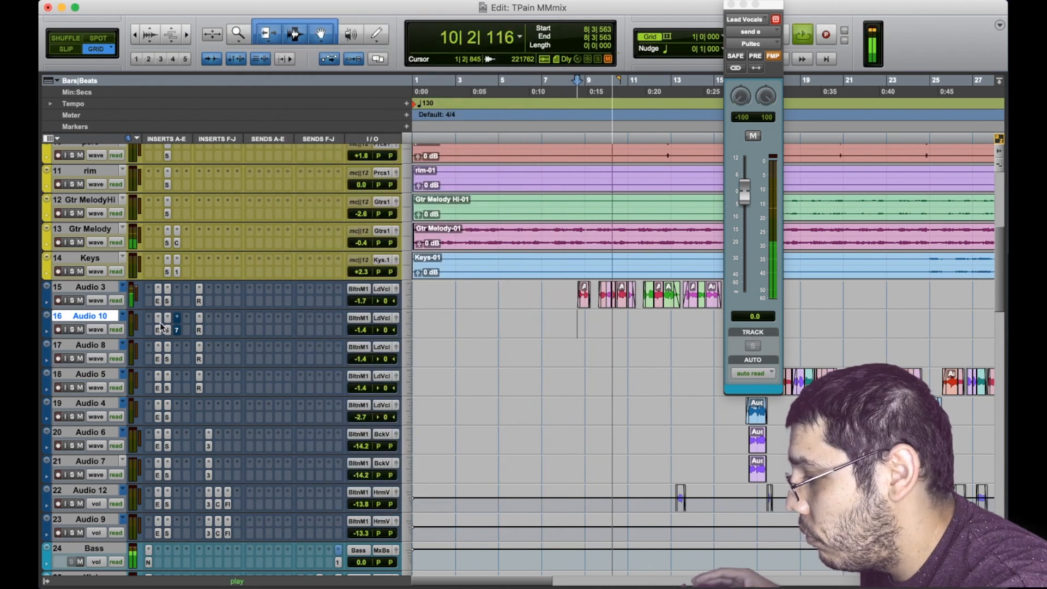
Review the Mix Buss, Master and parallel effect tracks during playback, and return the play position to 9|1|000
scroll(174, 325, "down", 10)
scroll(173, 325, "down", 20)
scroll(179, 317, "up", 9)
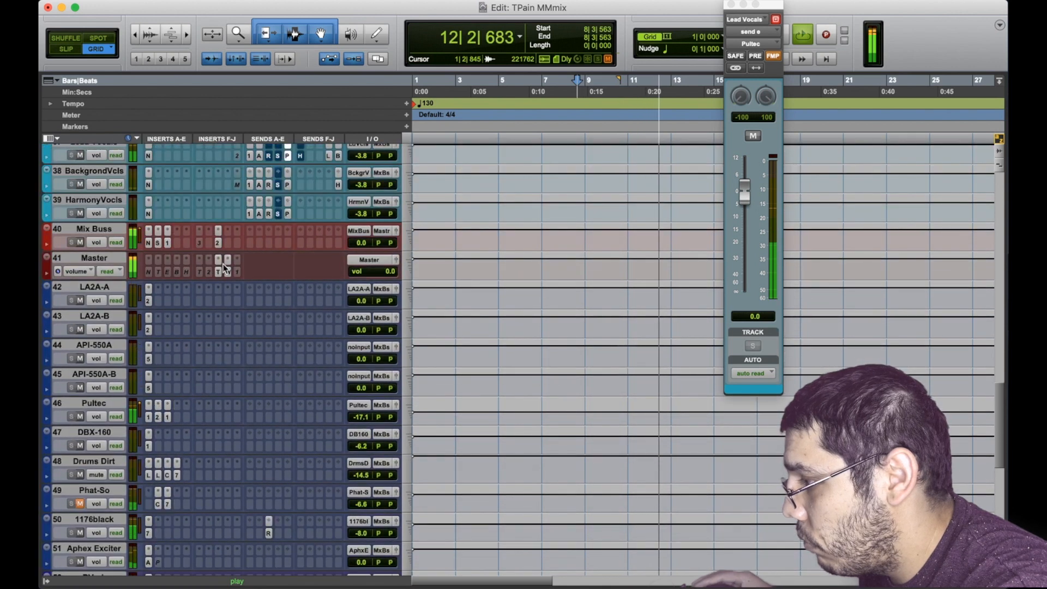
scroll(306, 403, "down", 5)
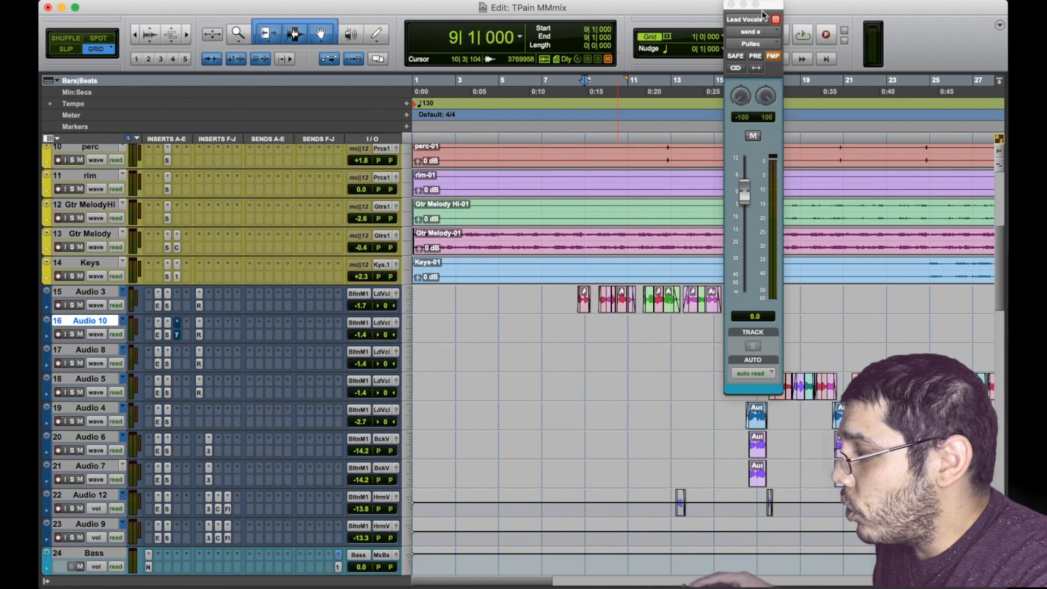
Check Audio 3's SSLChannel settings and select the range from 9|1|000 to 17|1|000 on Audio 10
left_click(734, 5)
left_click(732, 5)
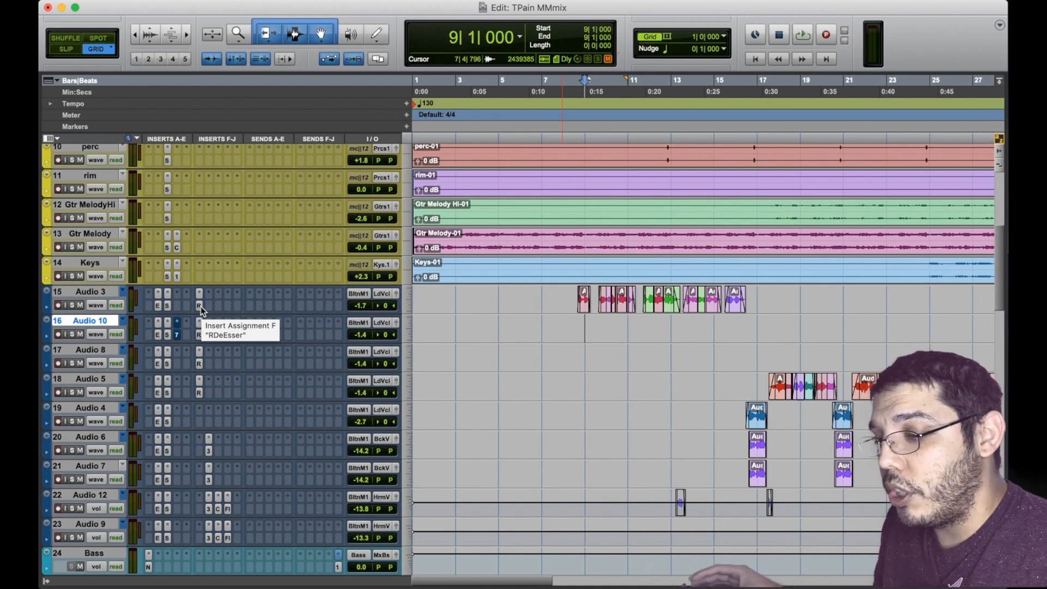
left_click(168, 307)
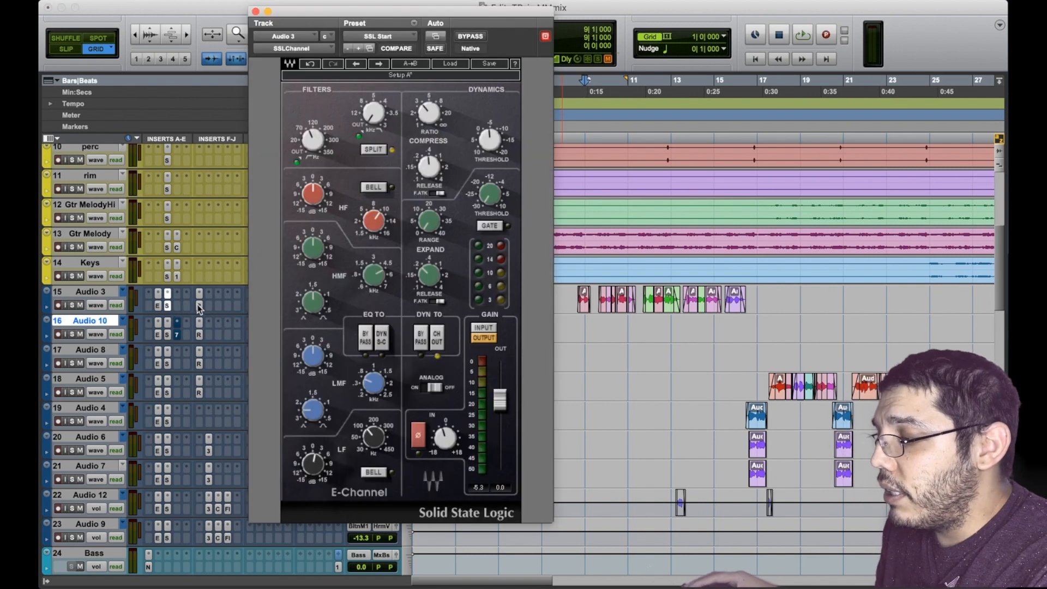
left_click(168, 307)
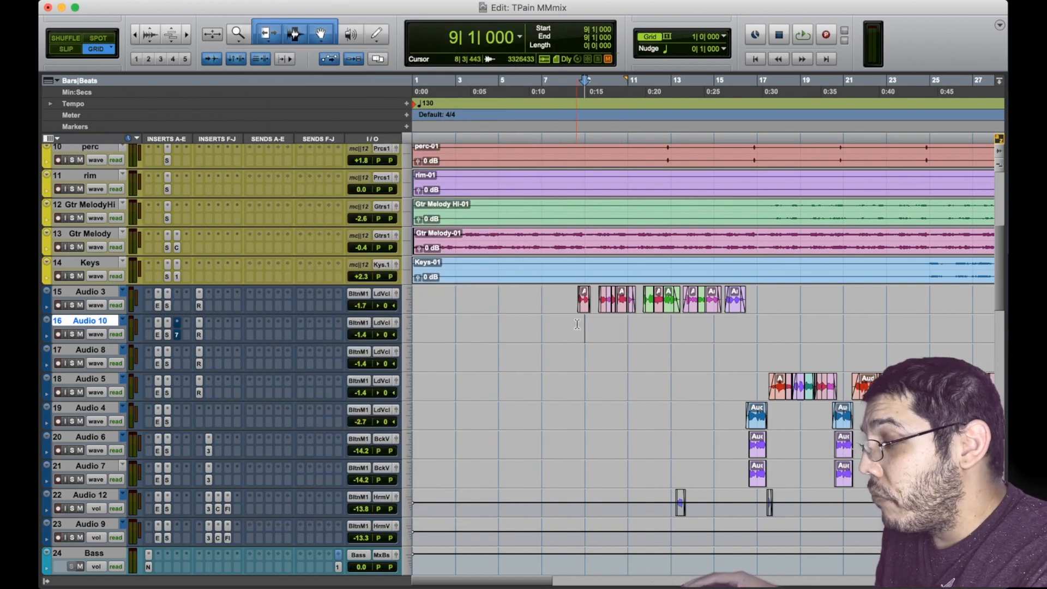
left_click_drag(582, 323, 767, 328)
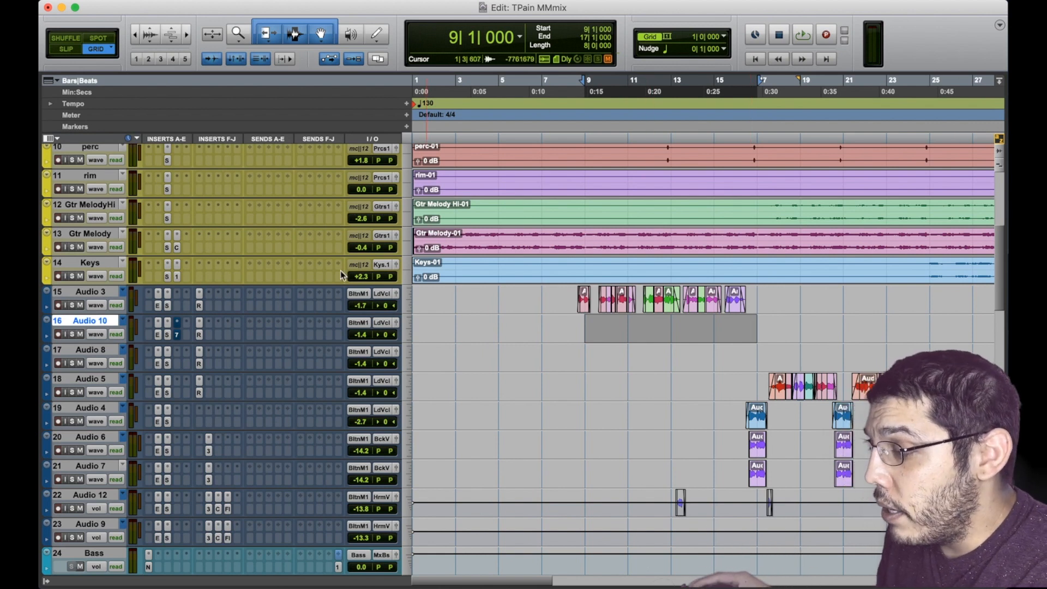
Try an HF boost and a different HF frequency in Audio 3's SSLChannel, and reset the HF gain to 0 dB
left_click(168, 308)
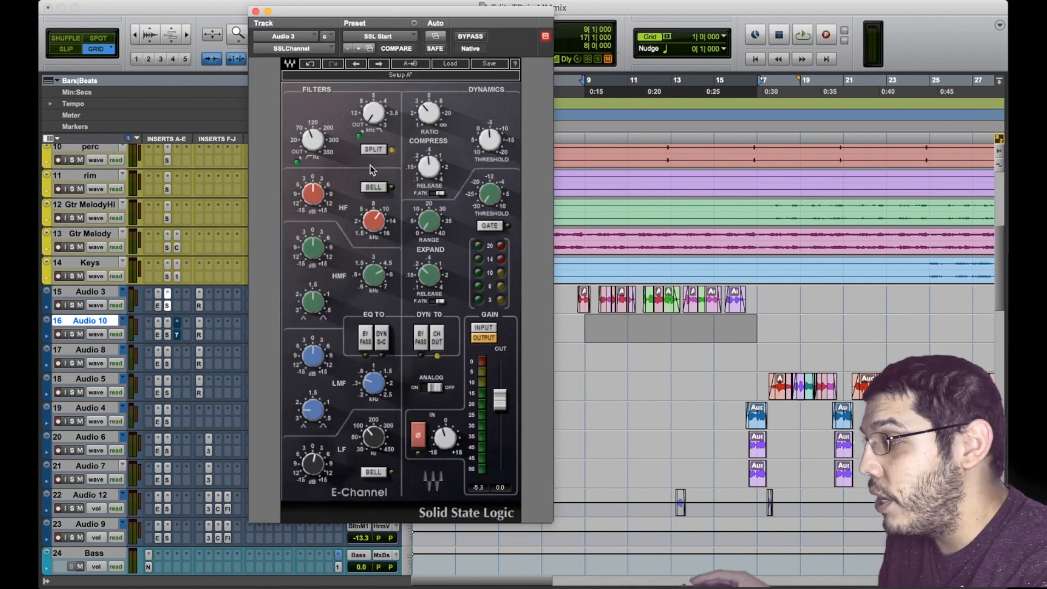
left_click(315, 194)
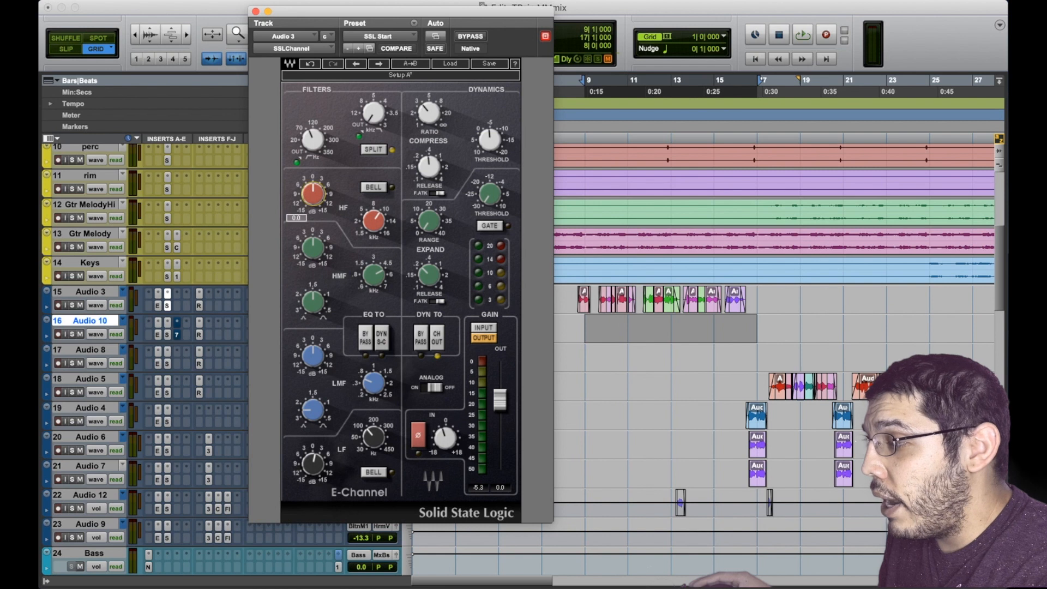
left_click_drag(323, 196, 321, 195)
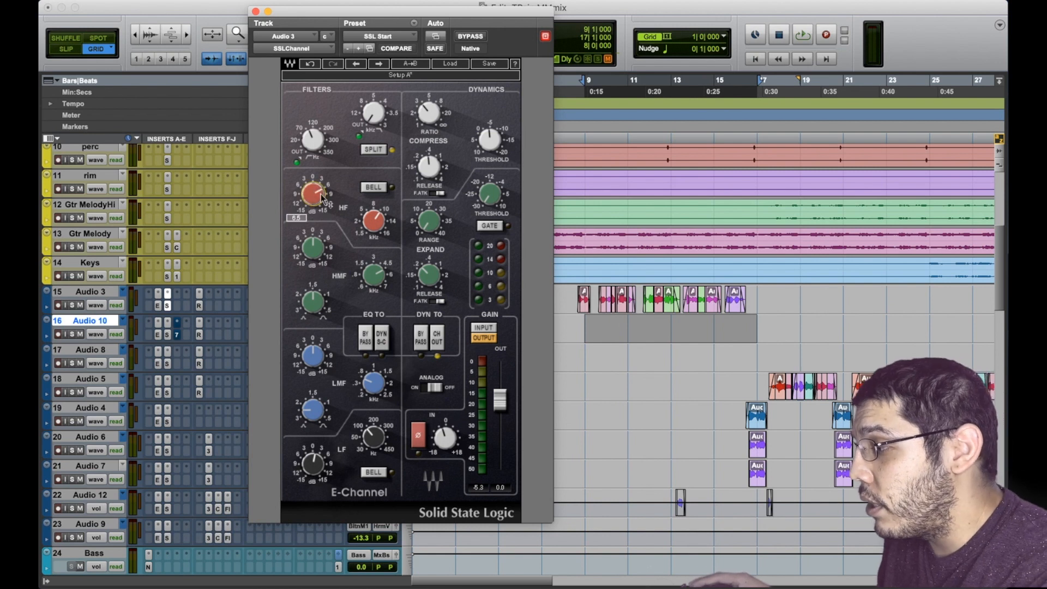
left_click_drag(374, 221, 365, 193)
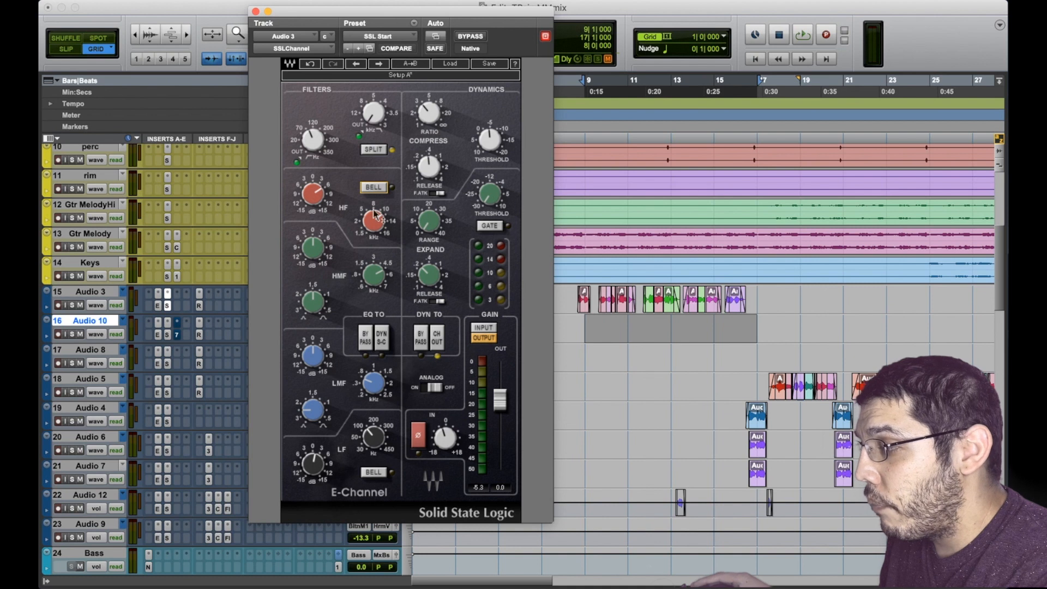
left_click(317, 196, "alt")
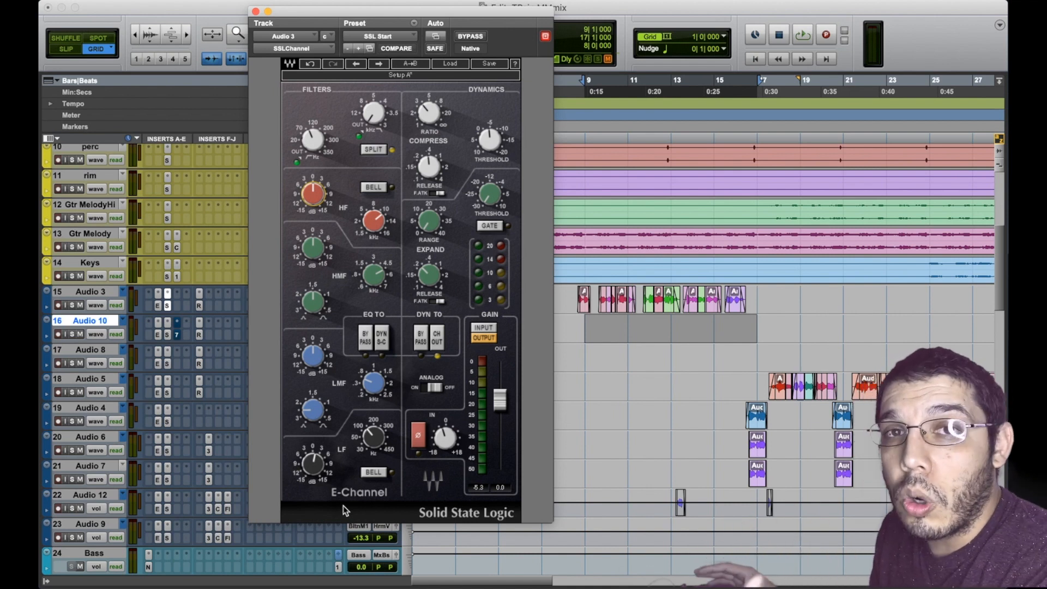
left_click(255, 12)
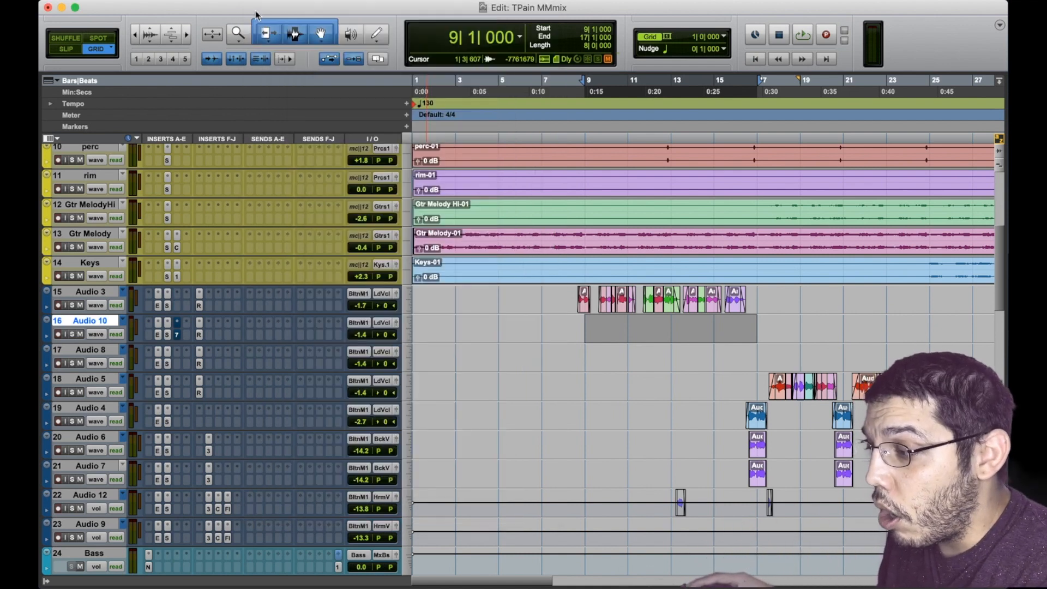
Inspect the sends on the Lead Vocals track, including the Spread and Pultec sends
scroll(230, 331, "down", 15)
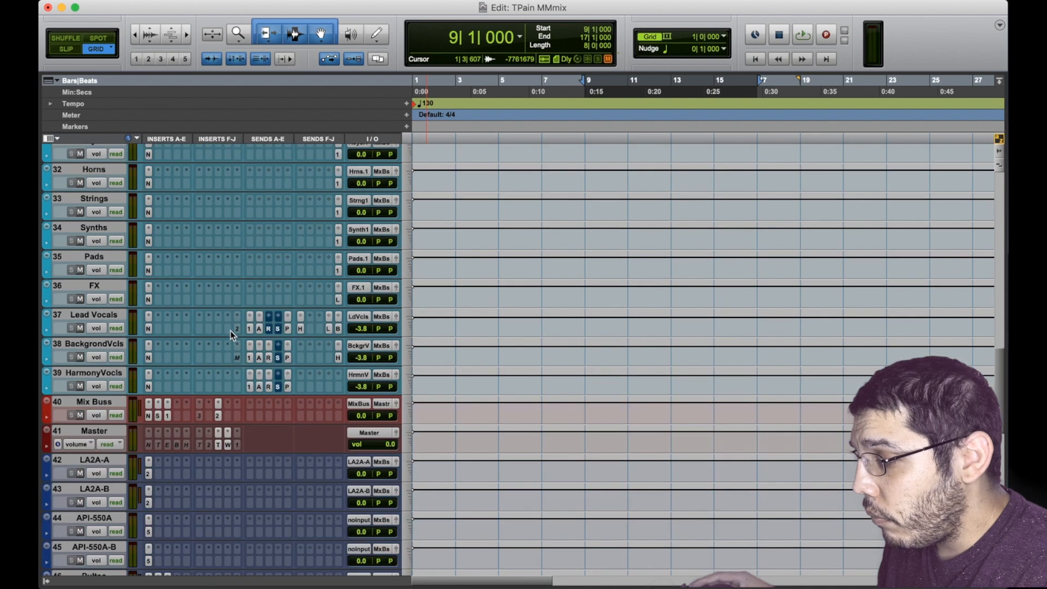
left_click(288, 329)
left_click(289, 330)
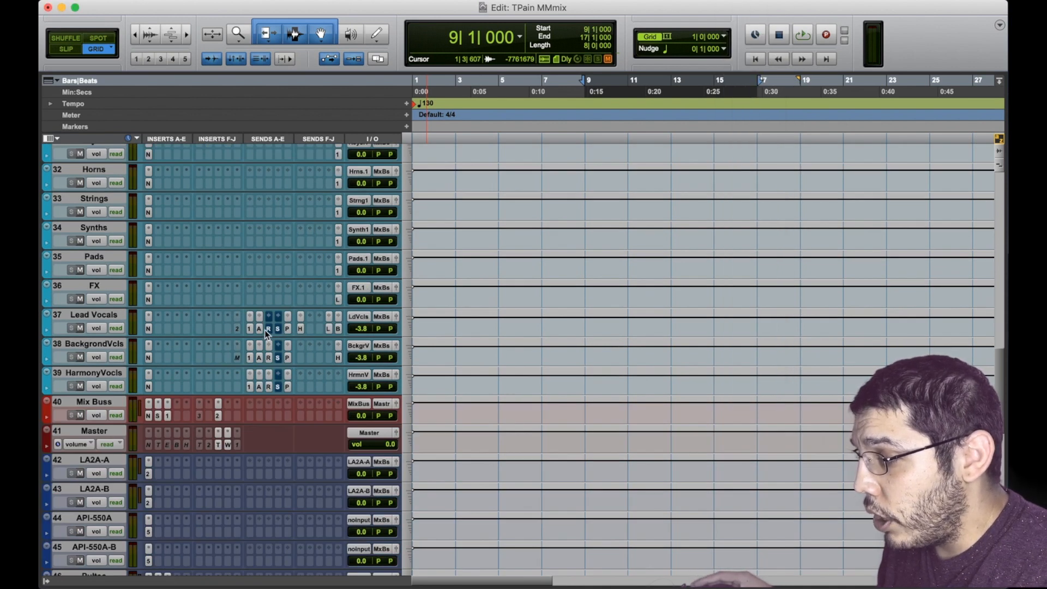
left_click(267, 330)
left_click(279, 328)
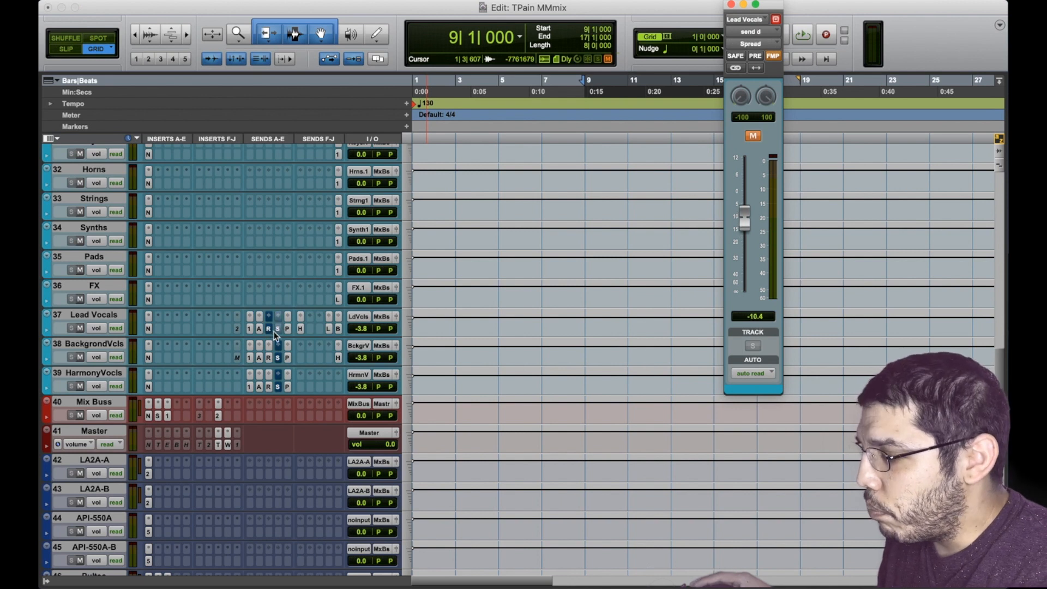
left_click(278, 329)
left_click(287, 328)
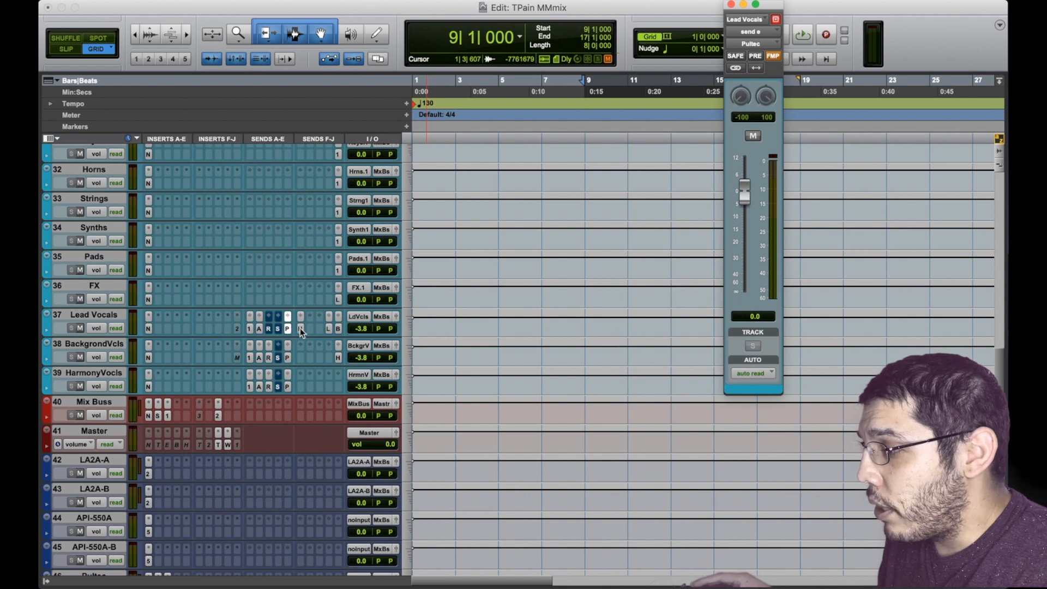
left_click(300, 328)
left_click(301, 329)
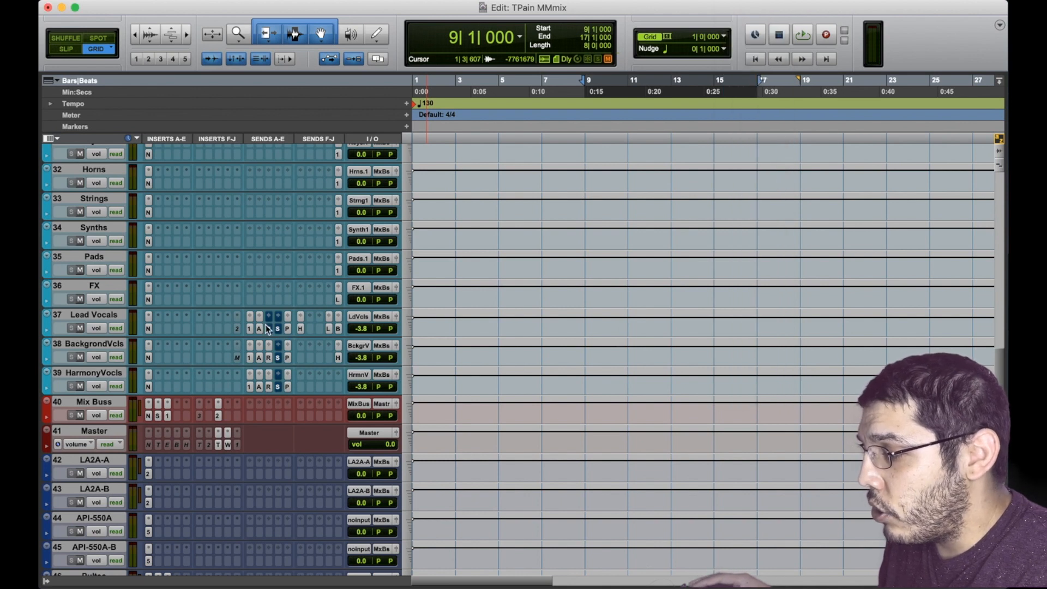
left_click(260, 329)
left_click(288, 329)
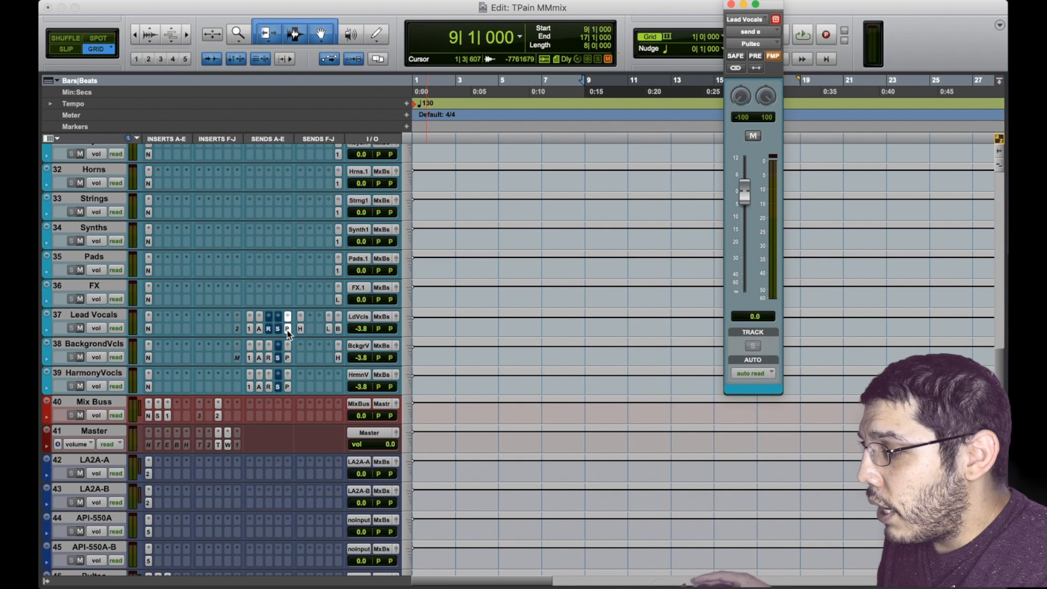
Place the edit cursor at 8|1|000 on Audio 10 and review the instrument and vocal tracks
scroll(338, 255, "up", 15)
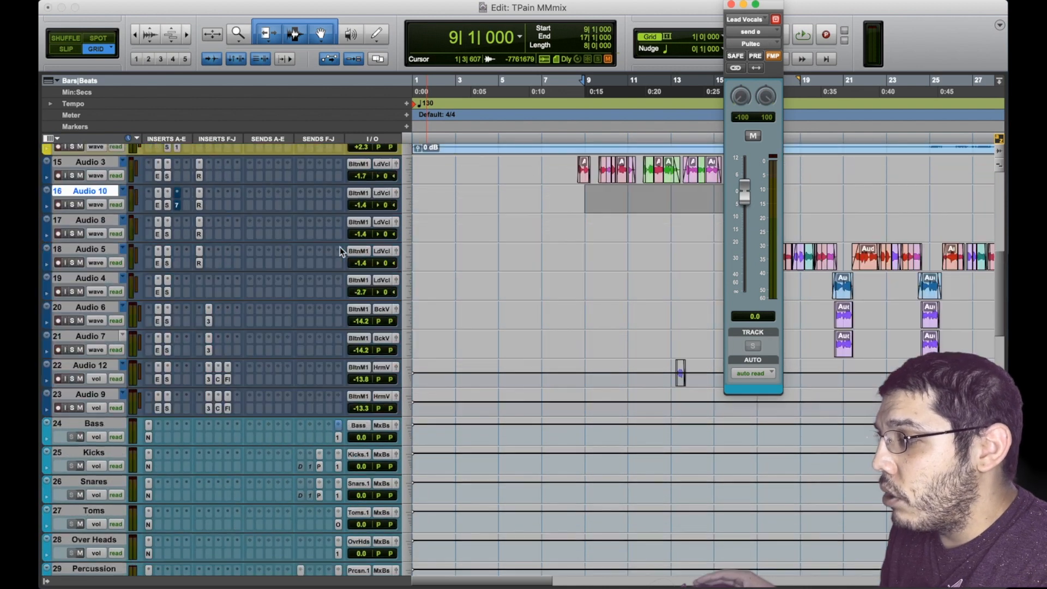
scroll(341, 252, "down", 2)
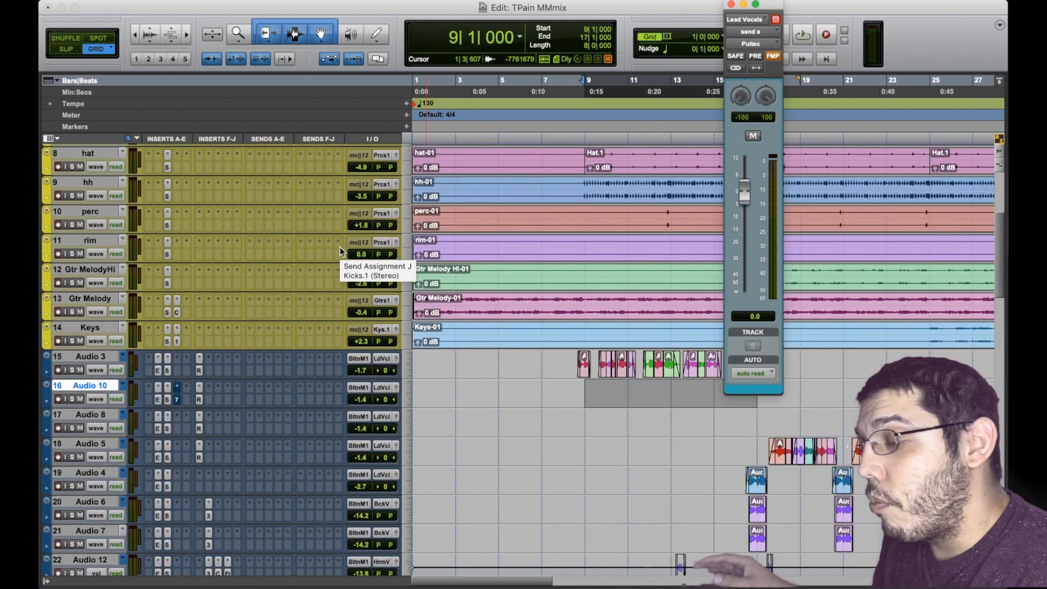
left_click(558, 386)
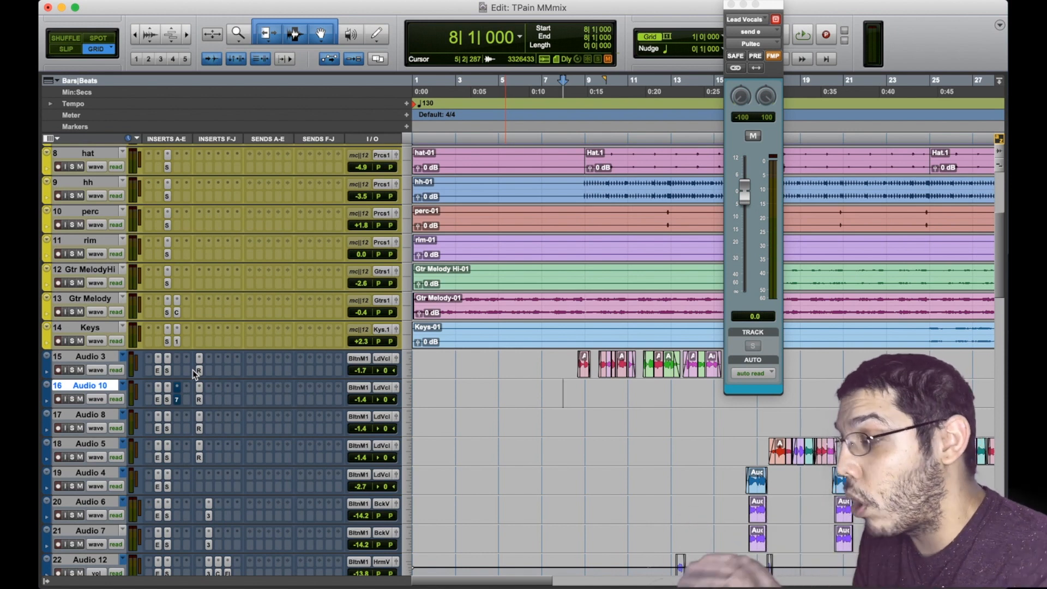
scroll(488, 257, "up", 5)
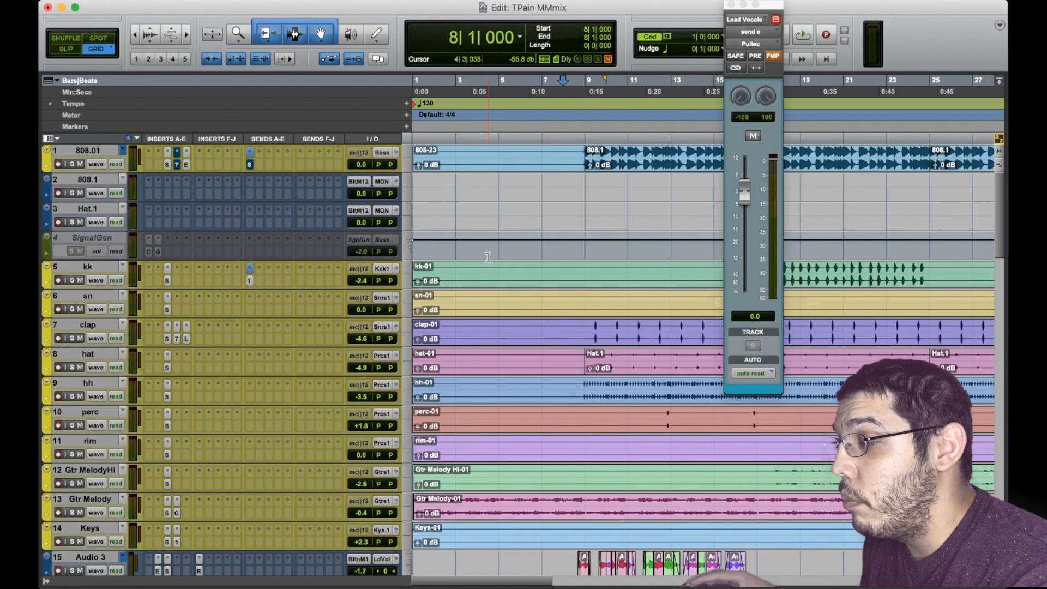
scroll(488, 257, "down", 2)
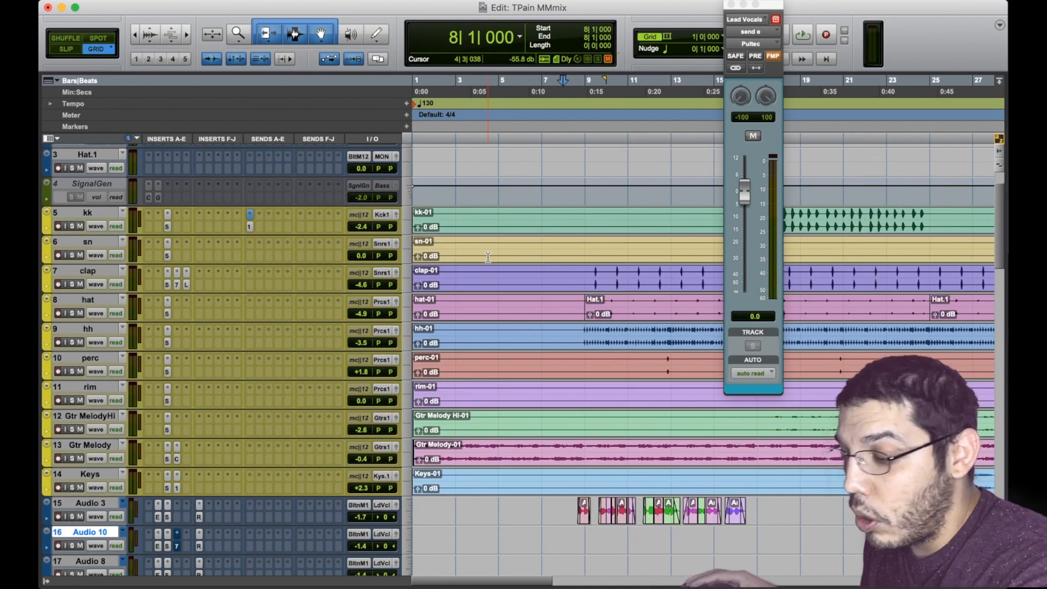
scroll(488, 257, "down", 4)
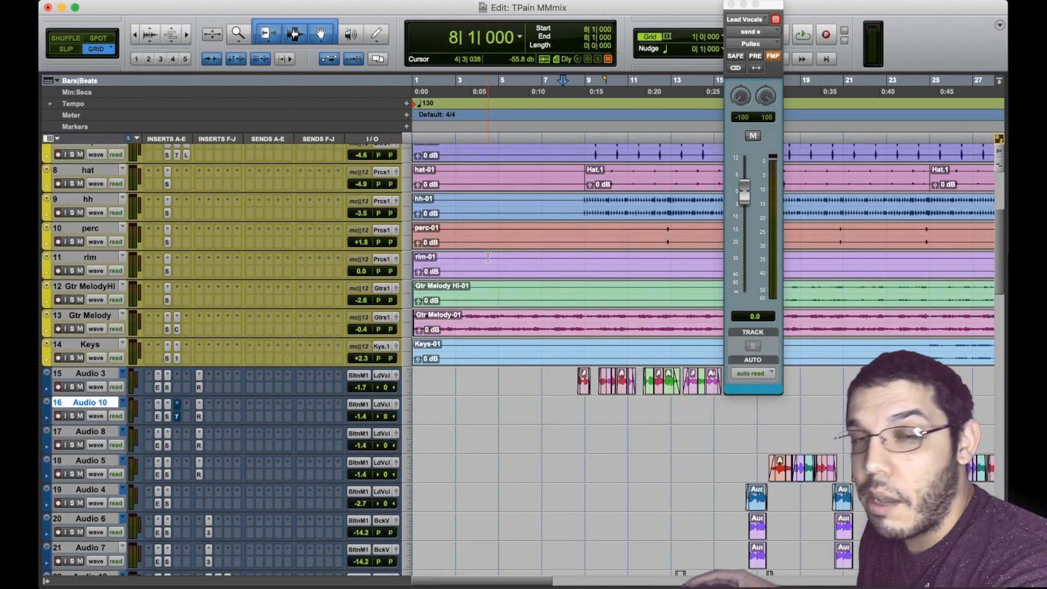